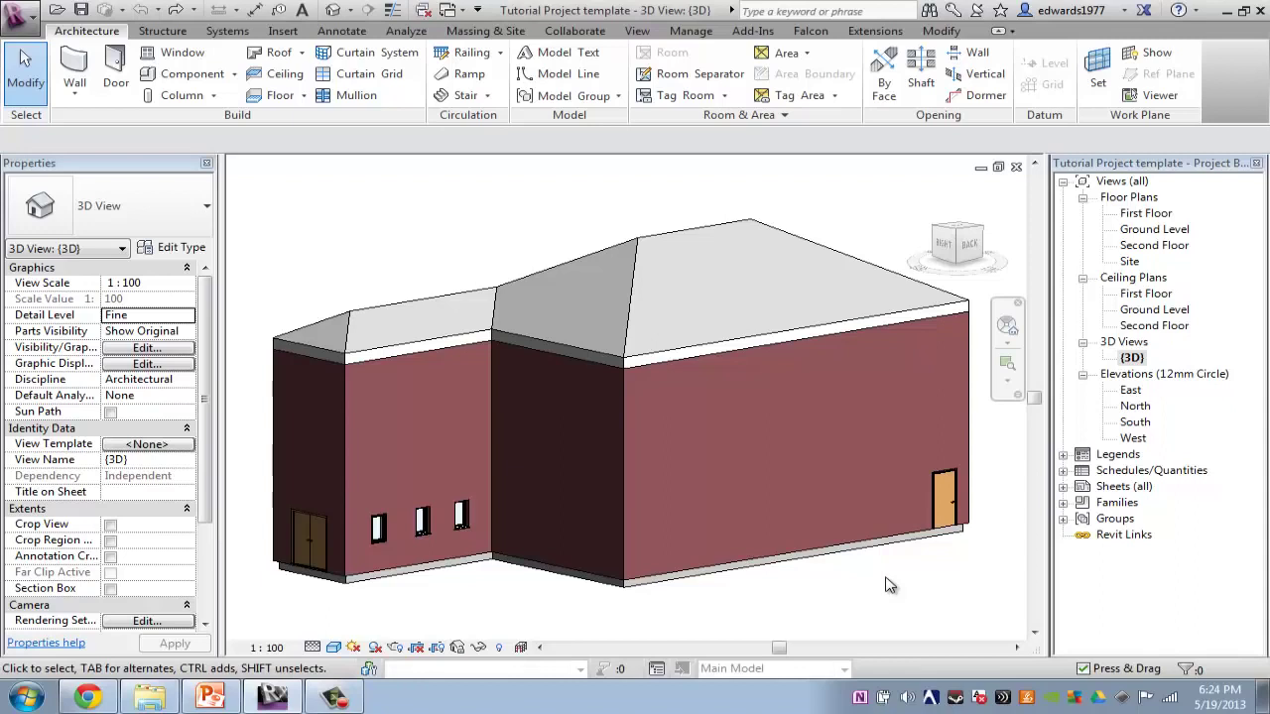
- Open the Ground Level plan and launch the Stair tool for a 24-riser stair to First Floor
key(XF86AudioRaiseVolume)
double_click(1149, 231)
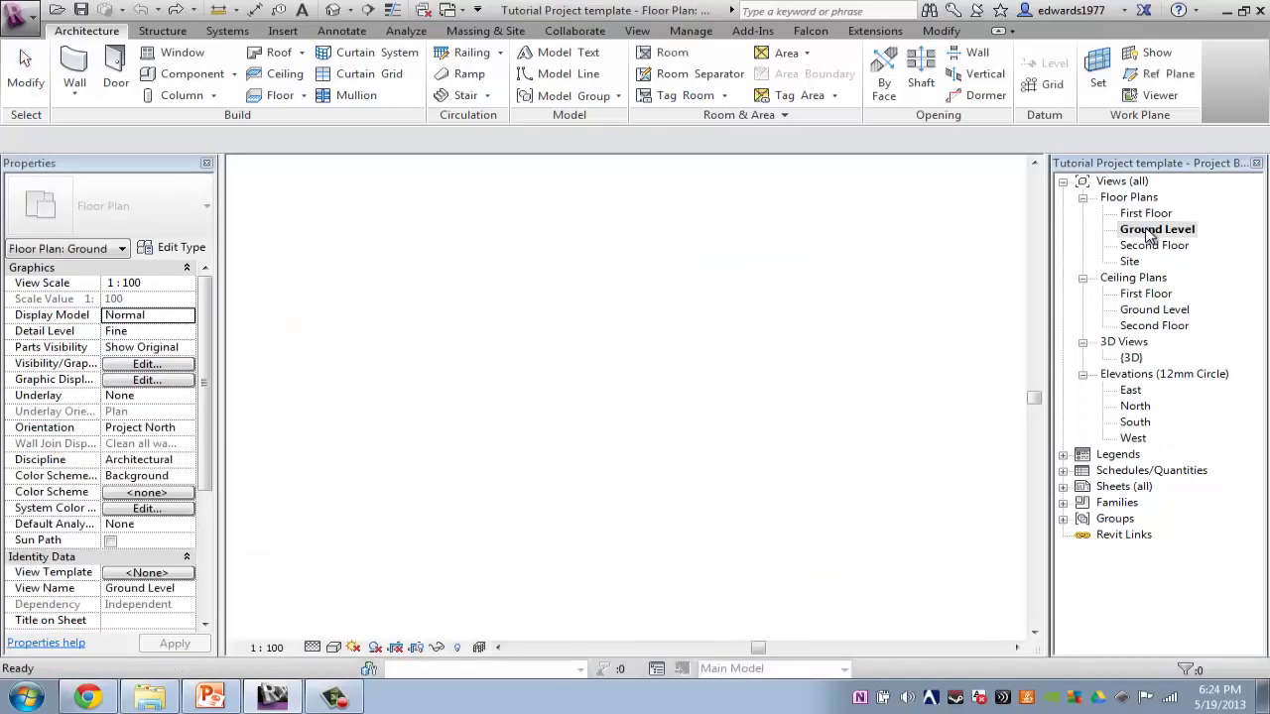
scroll(498, 425, up, 1)
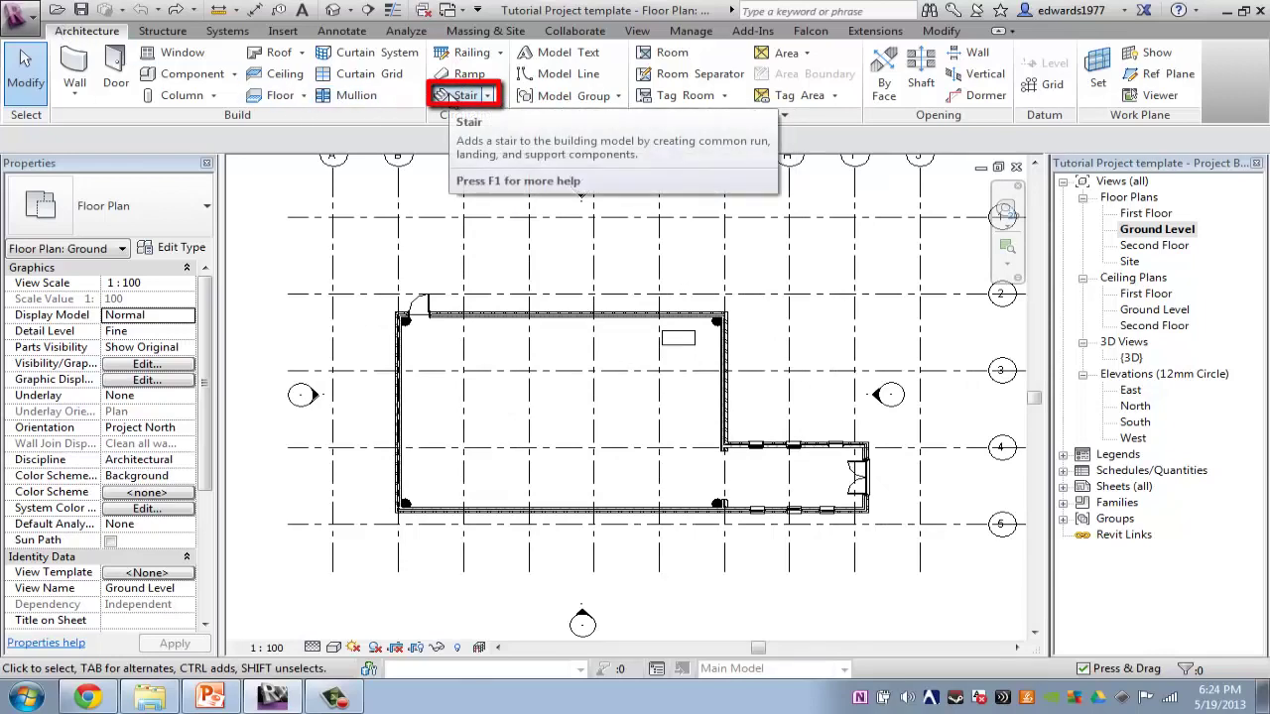
click(458, 94)
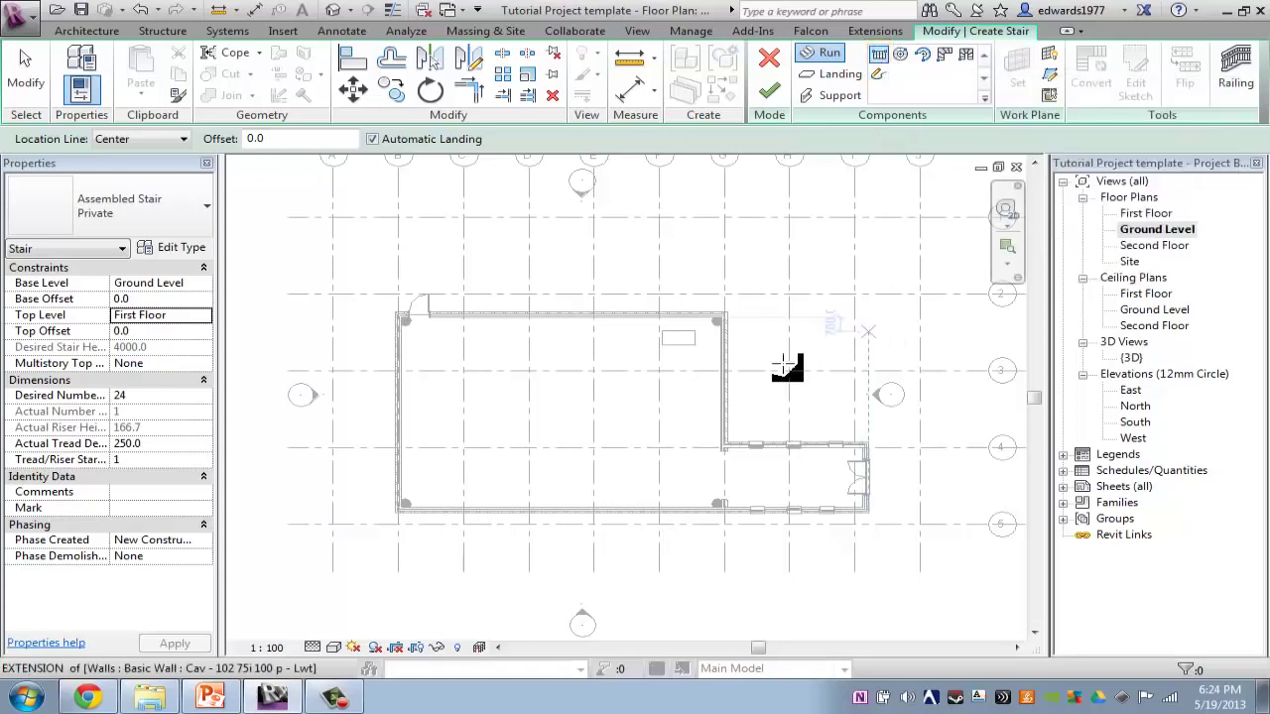
- Draw a straight stair run by picking its start and end points on the plan
scroll(508, 483, up, 3)
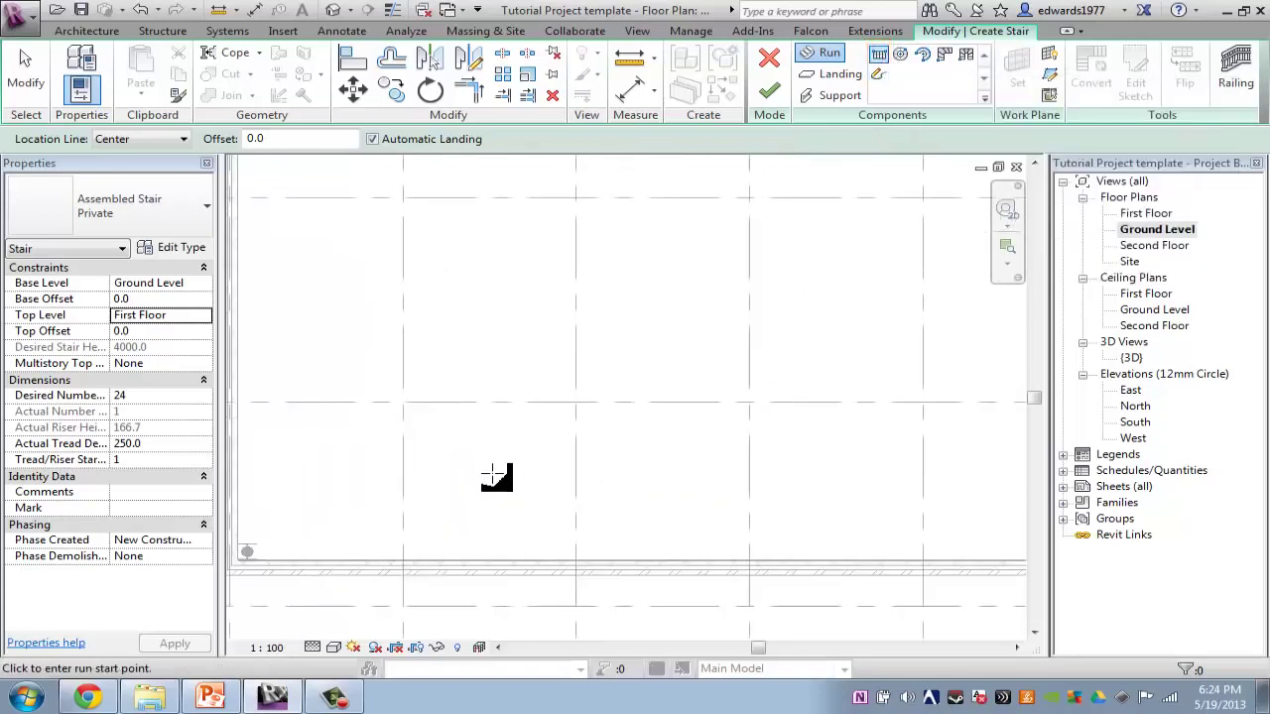
click(341, 483)
scroll(522, 496, up, 2)
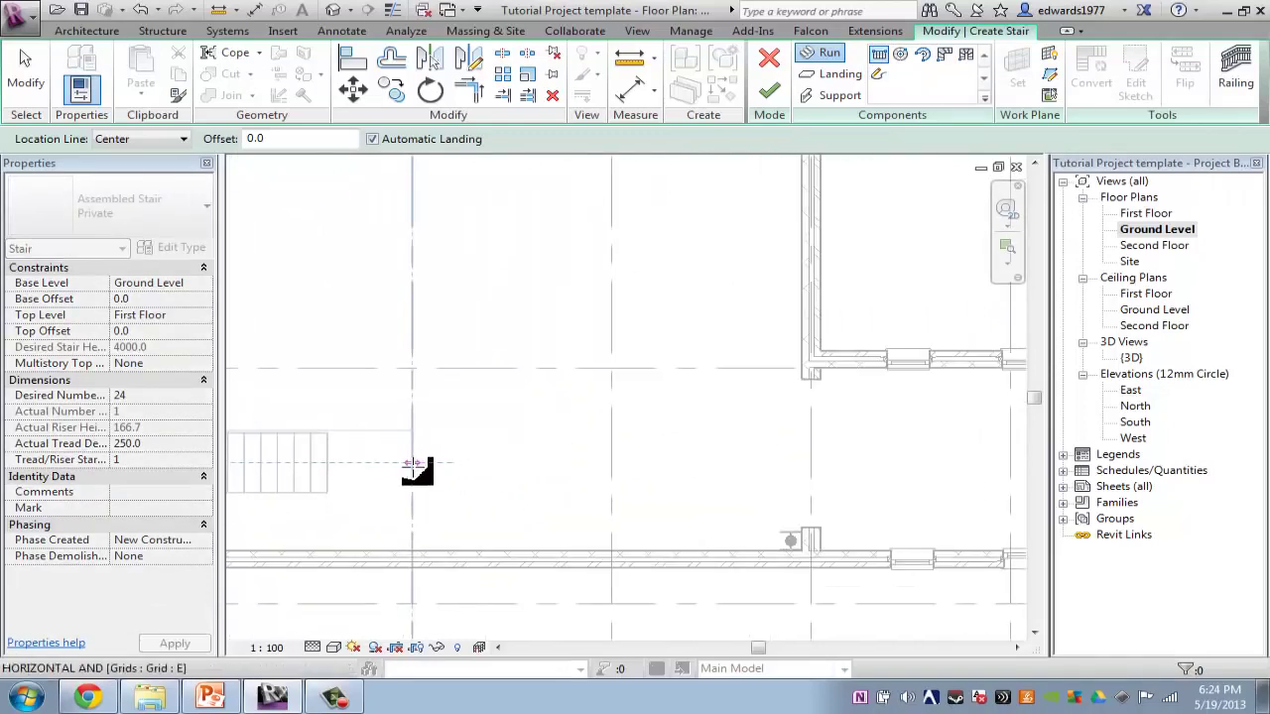
scroll(412, 456, down, 2)
click(574, 476)
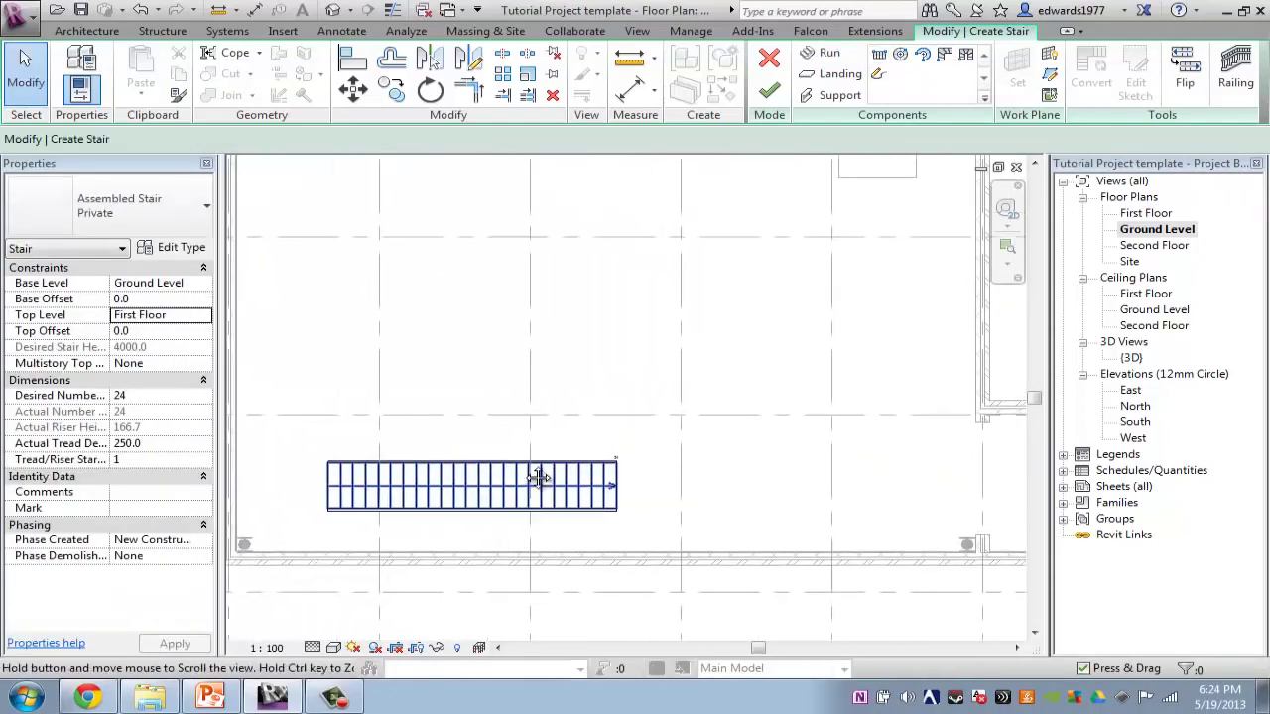
click(10, 87)
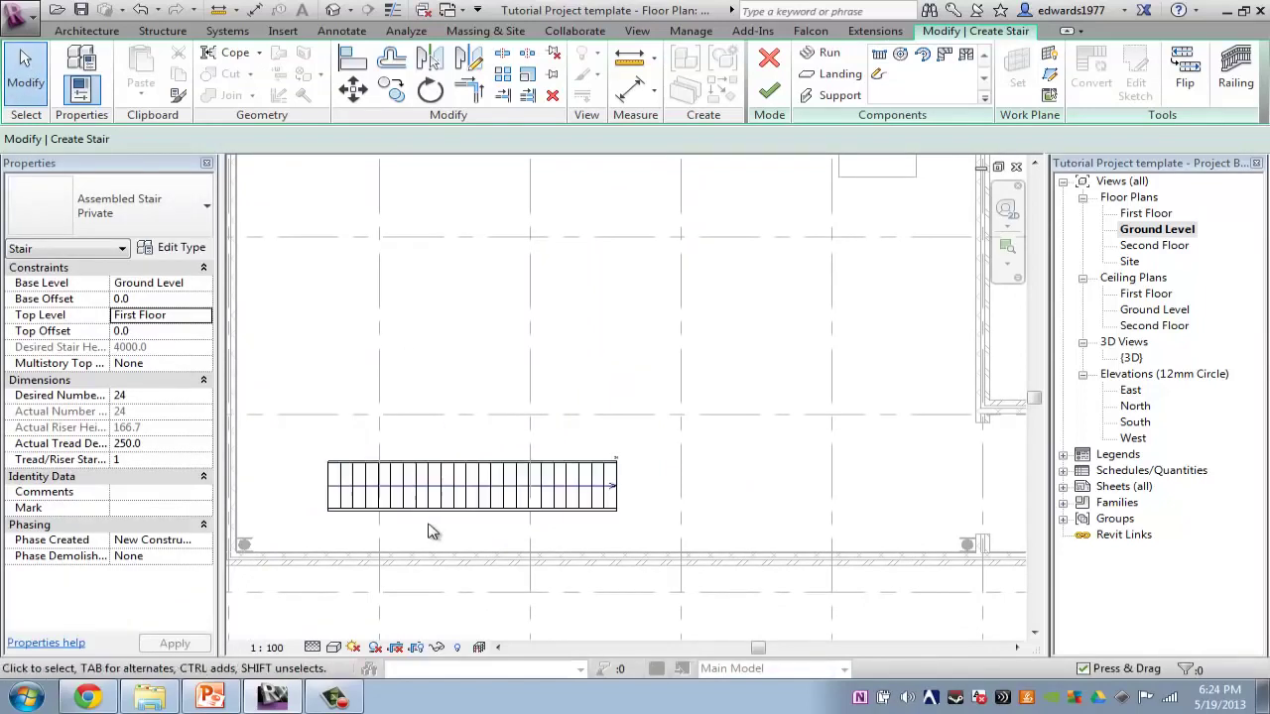
- Keep First Floor as the top level, cancel the invalid base-level change, and finish the stair
click(197, 319)
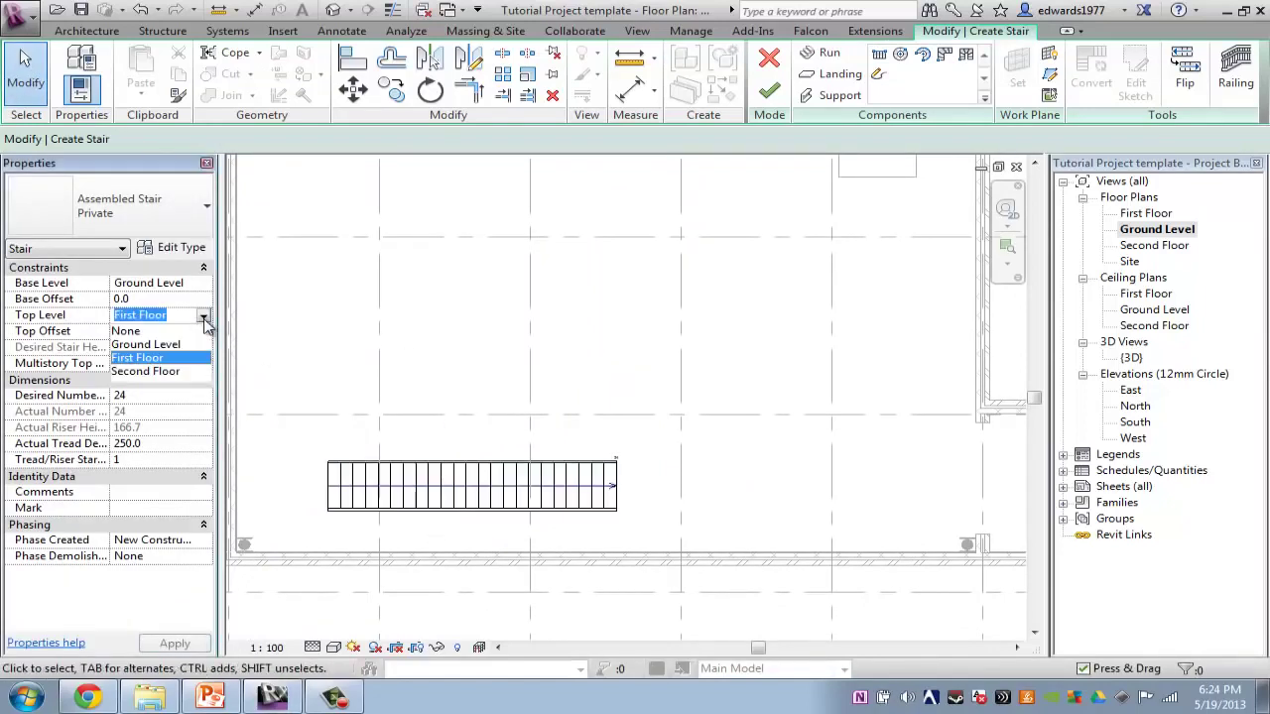
click(203, 318)
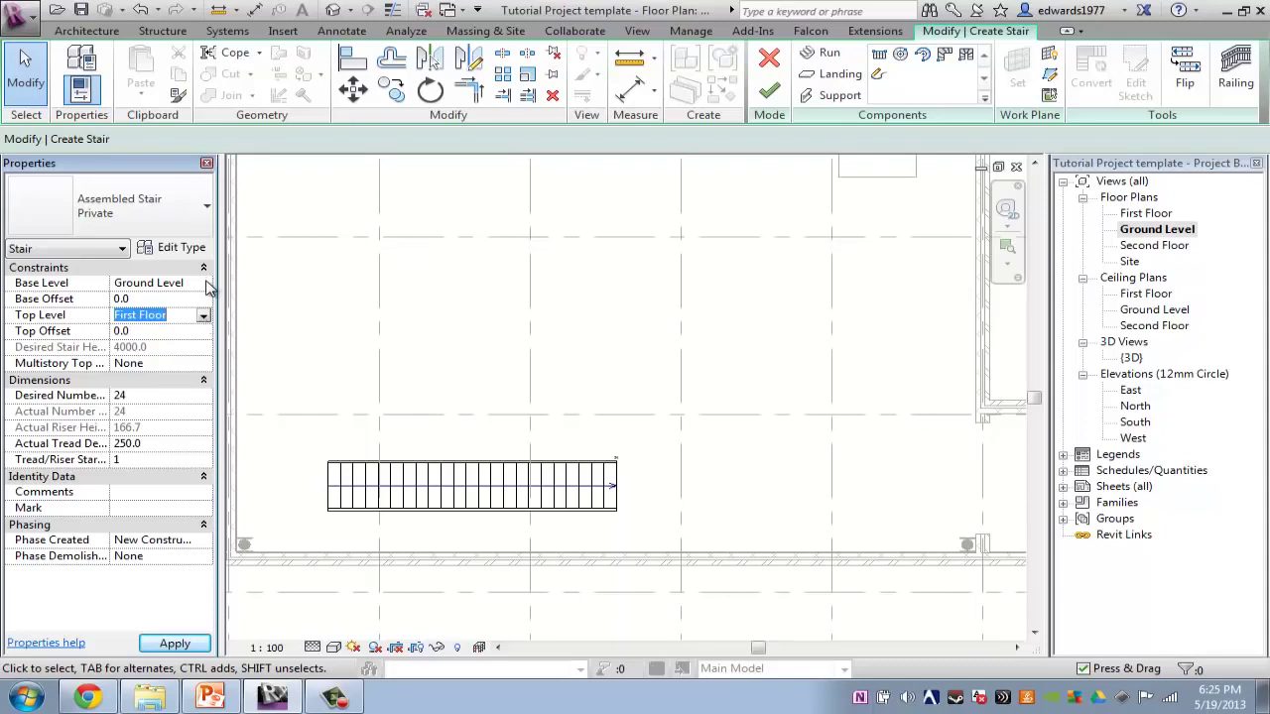
click(206, 285)
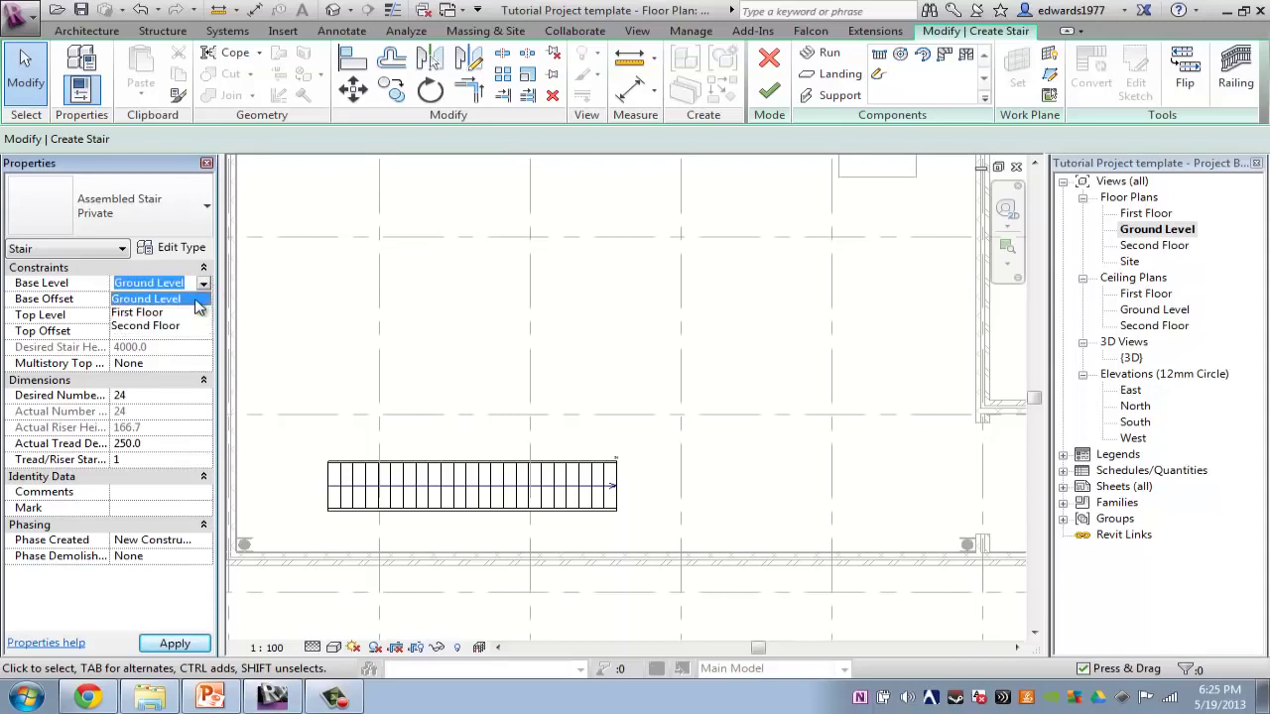
click(193, 329)
click(789, 406)
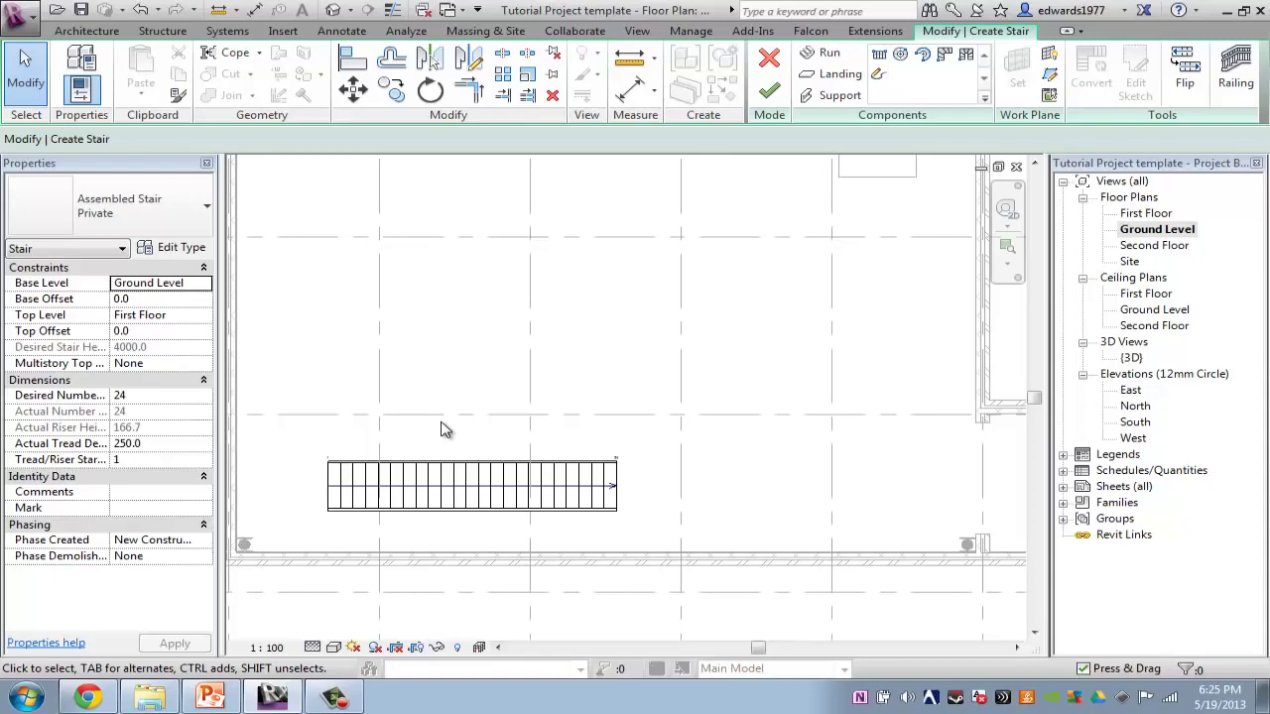
click(452, 475)
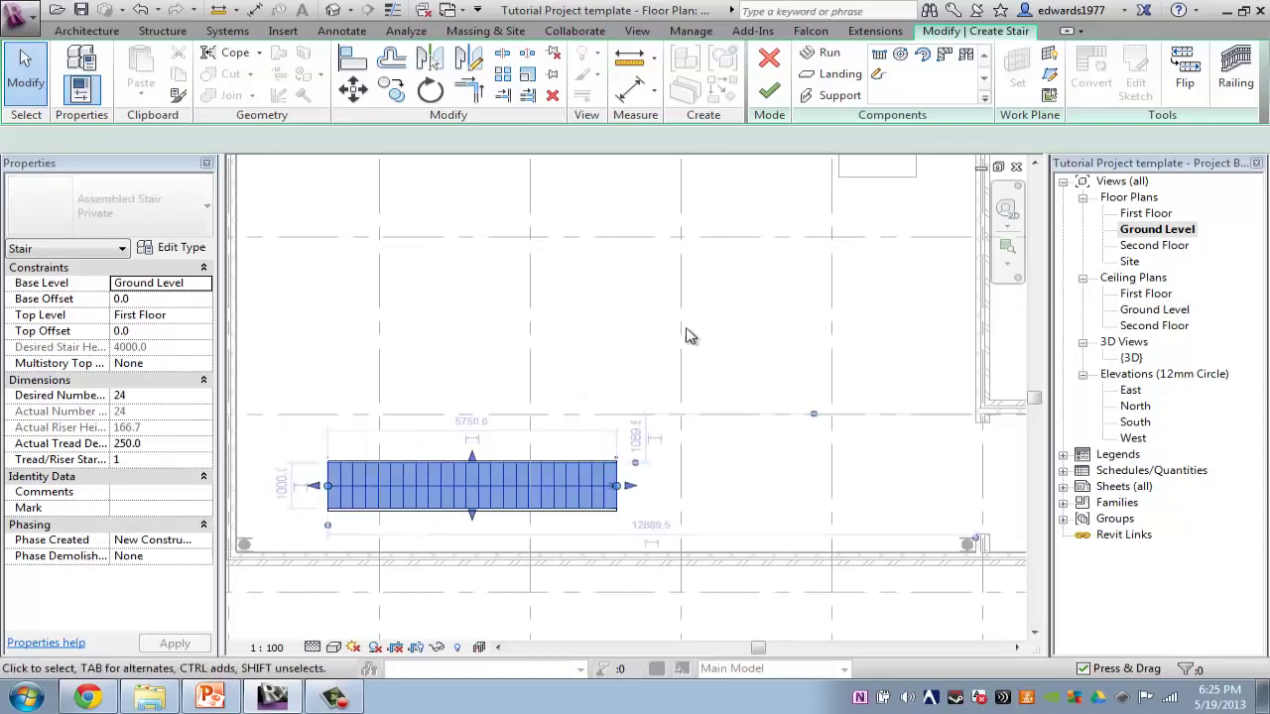
click(769, 96)
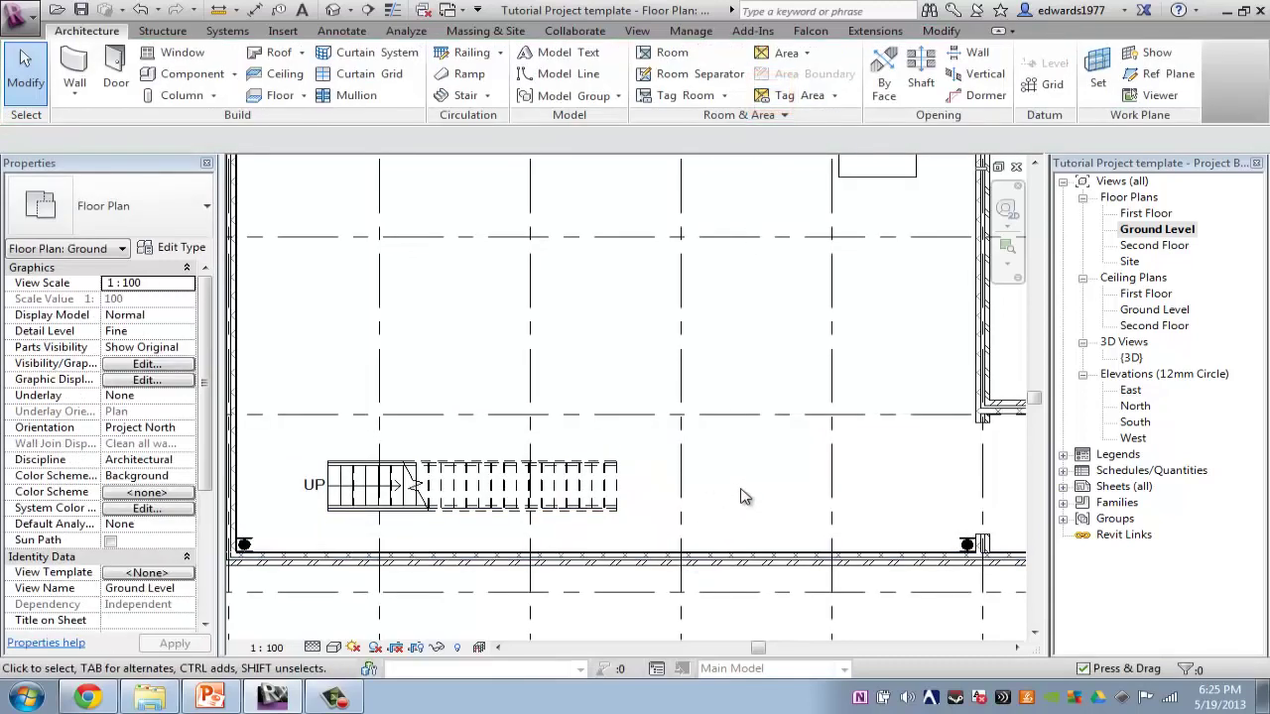
- In the {3D} view, enable Section Box and pull one side of the box into the building
double_click(1131, 357)
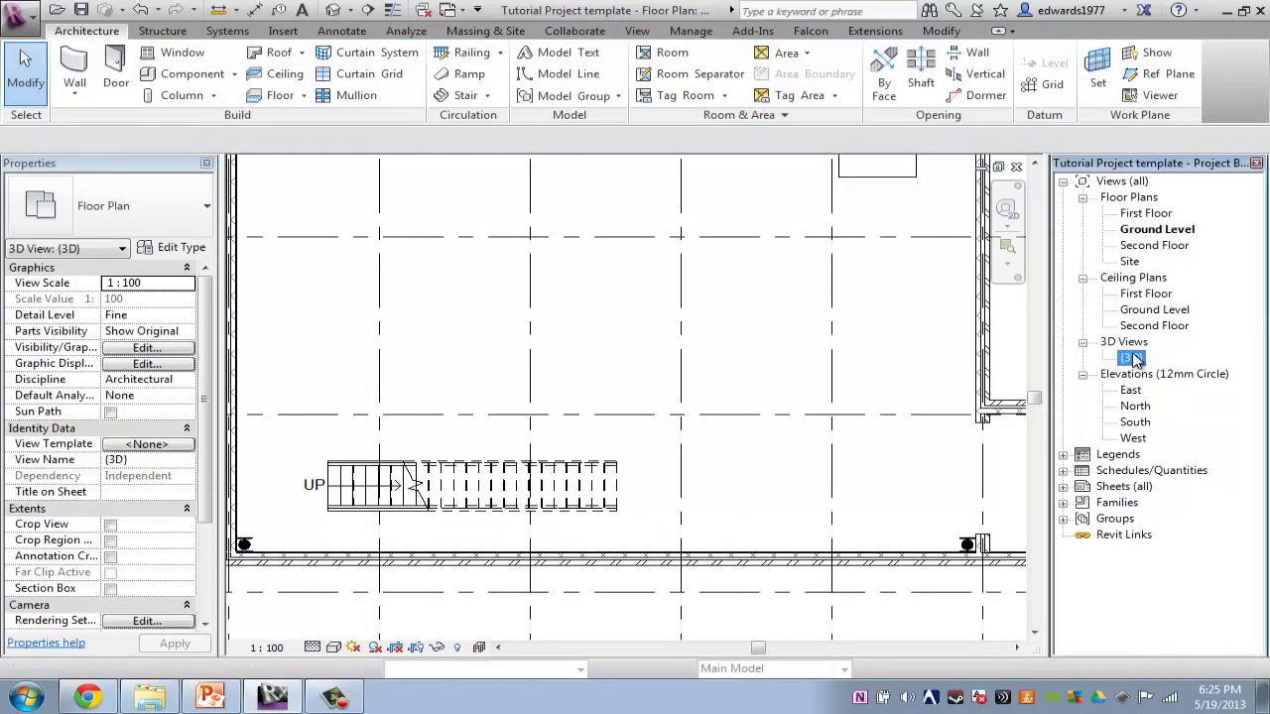
click(110, 588)
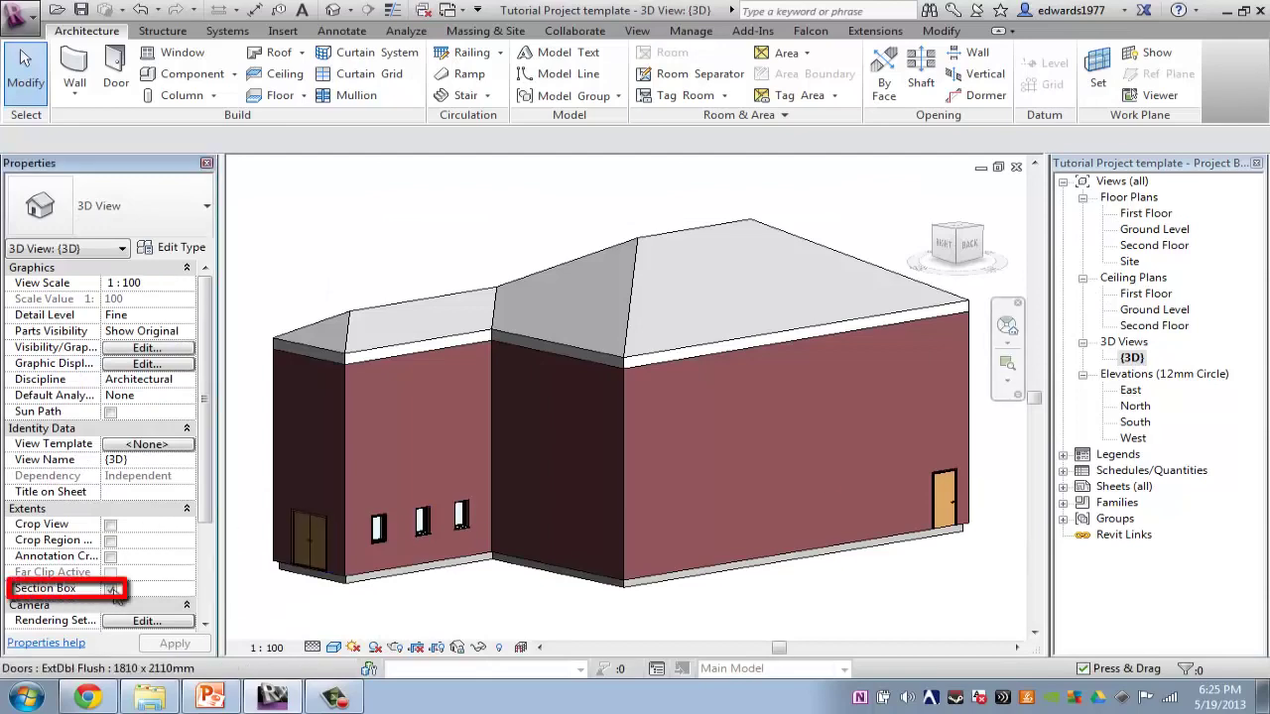
click(775, 584)
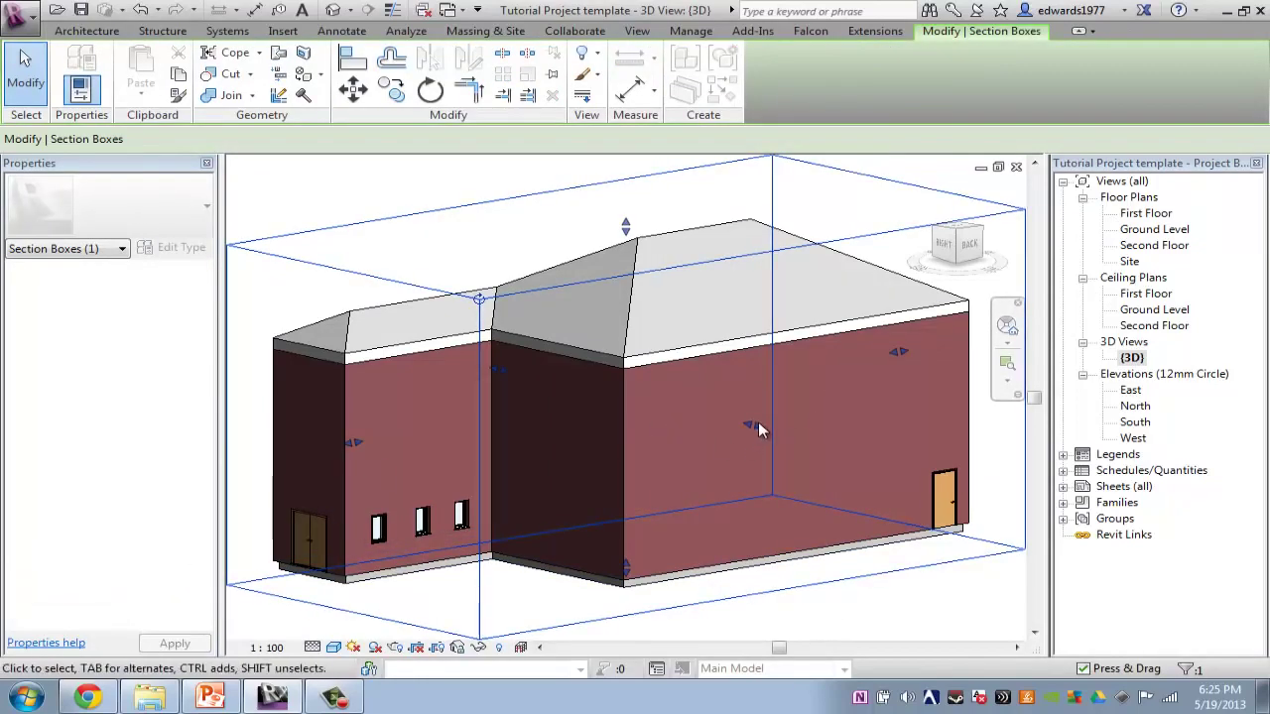
drag(756, 424, 720, 422)
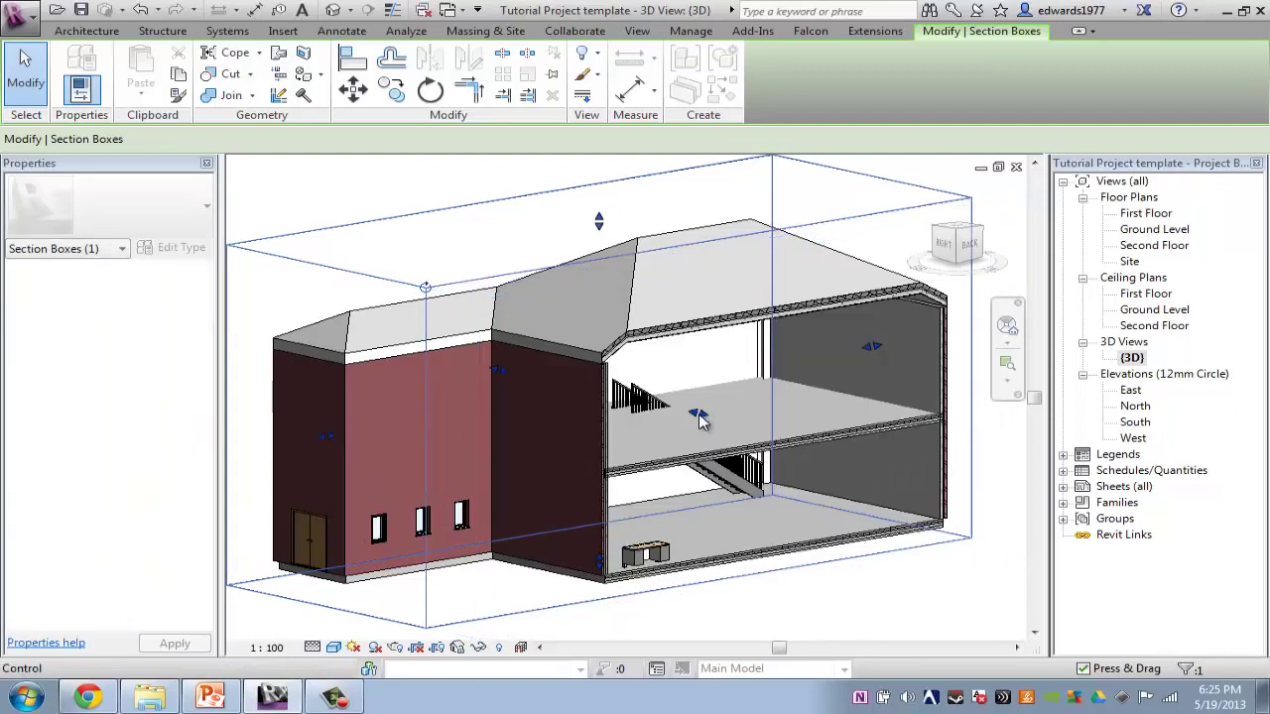
click(931, 598)
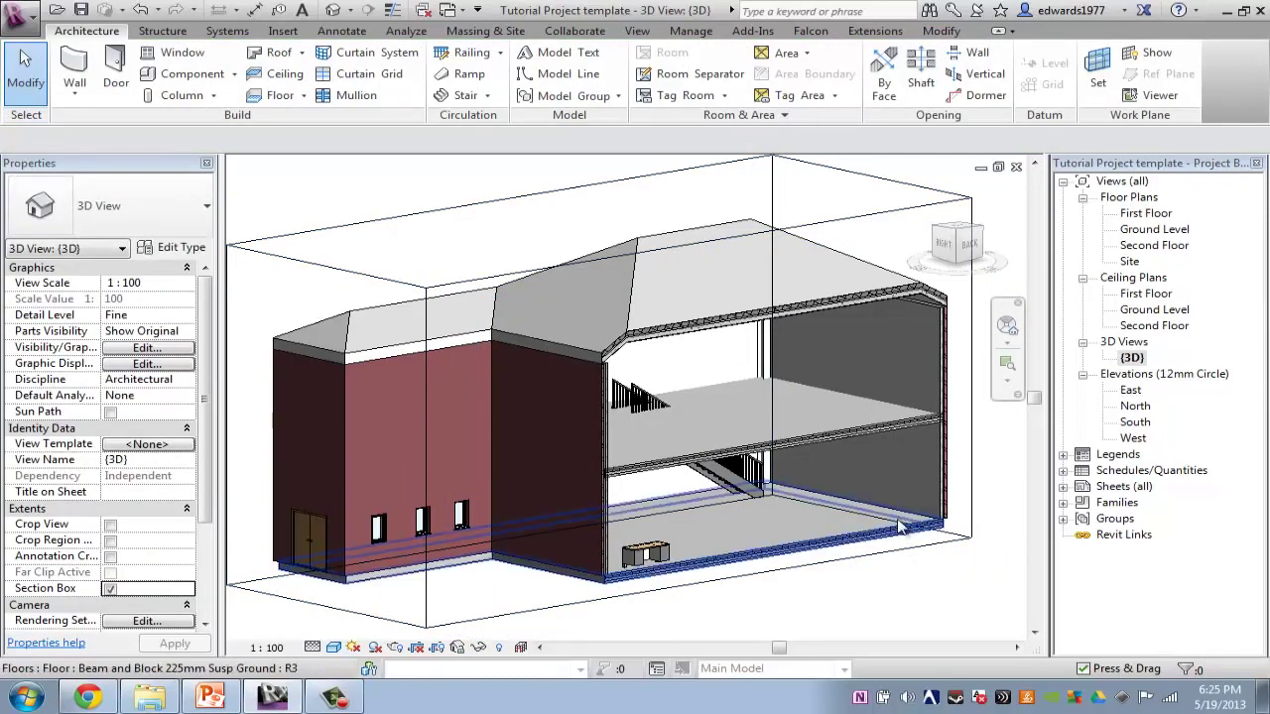
- Orbit, pan and zoom the cut model to inspect the stair and its railing
shift+middle_drag(902, 527, 807, 541)
scroll(701, 573, up, 5)
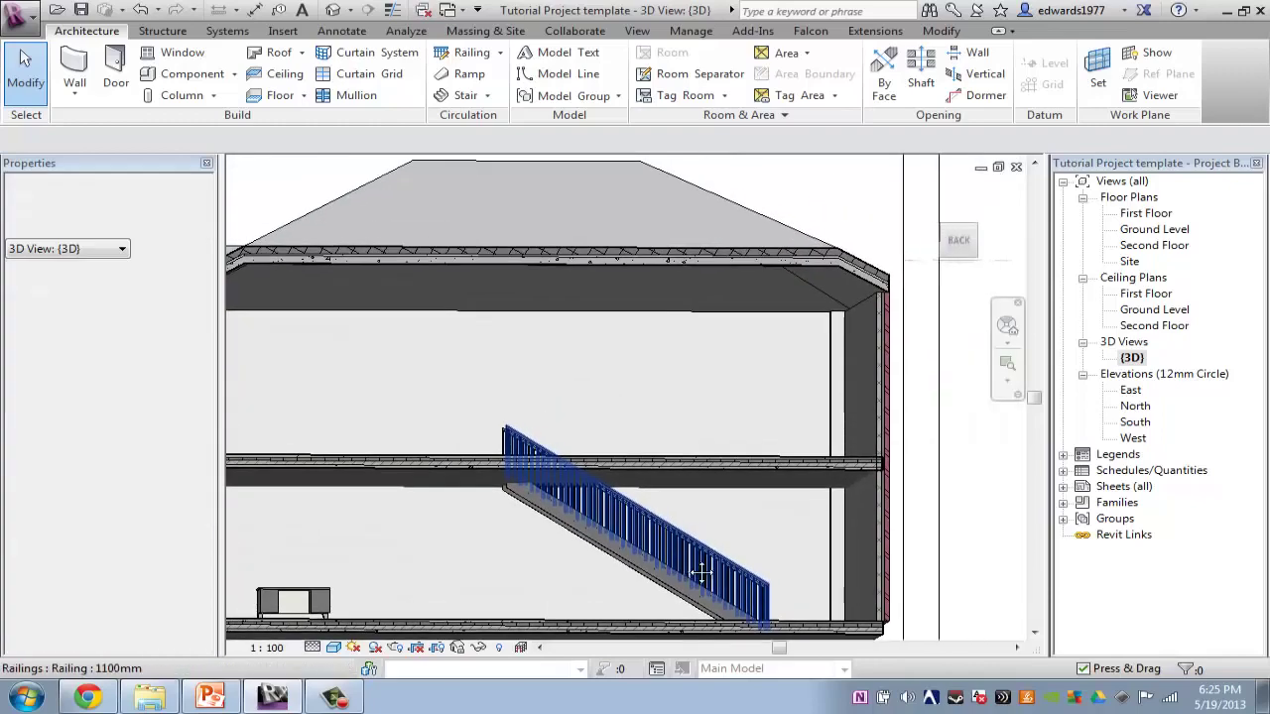
shift+middle_drag(701, 572, 482, 313)
scroll(739, 341, down, 6)
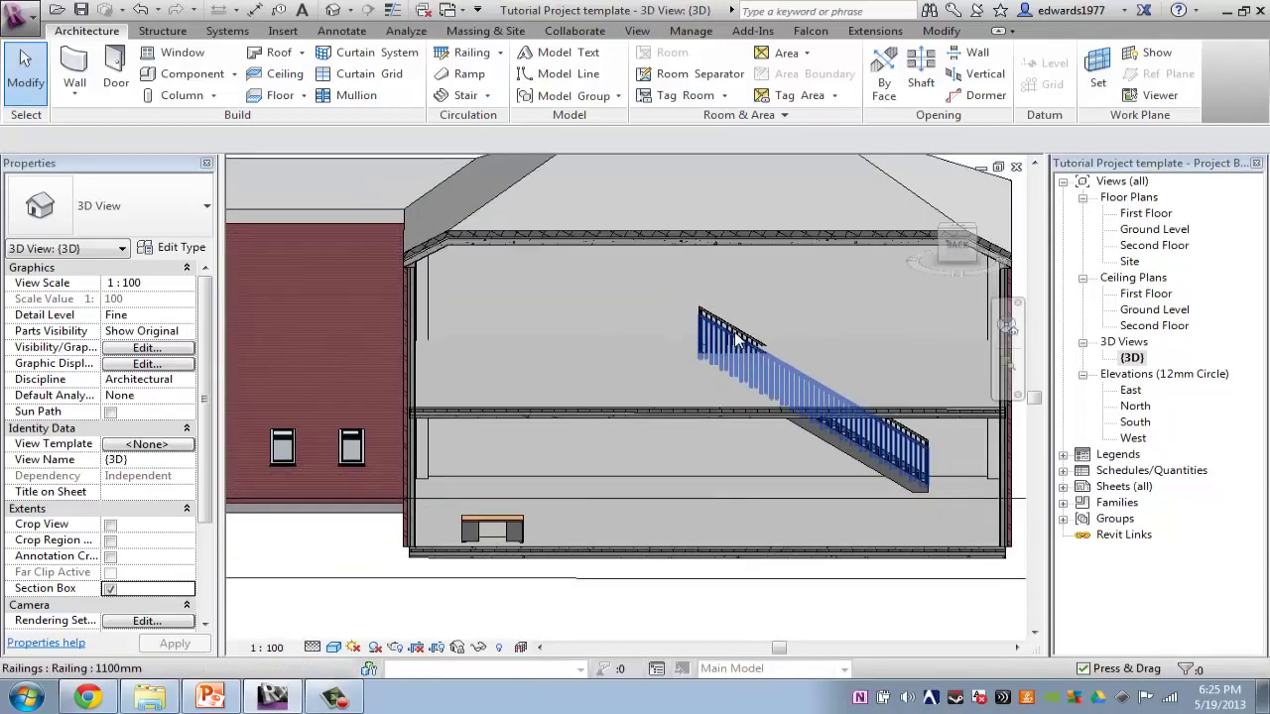
middle_drag(739, 340, 739, 355)
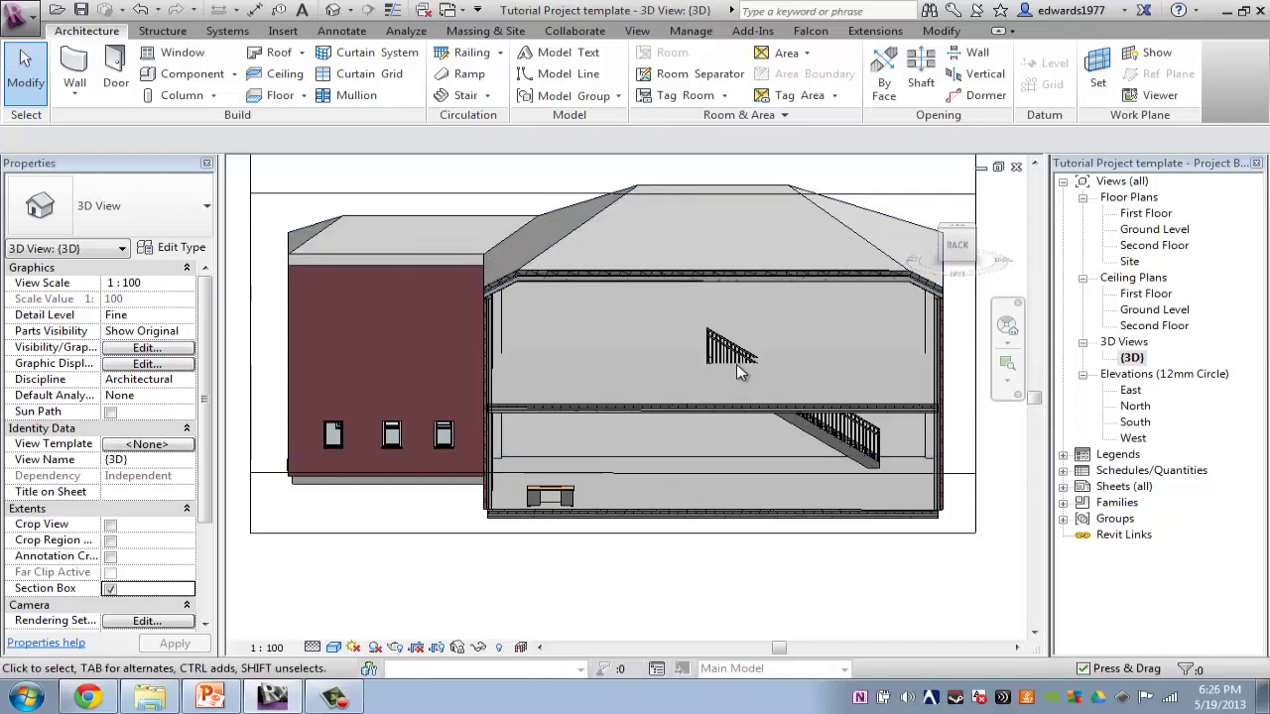
scroll(736, 363, up, 3)
scroll(680, 352, up, 1)
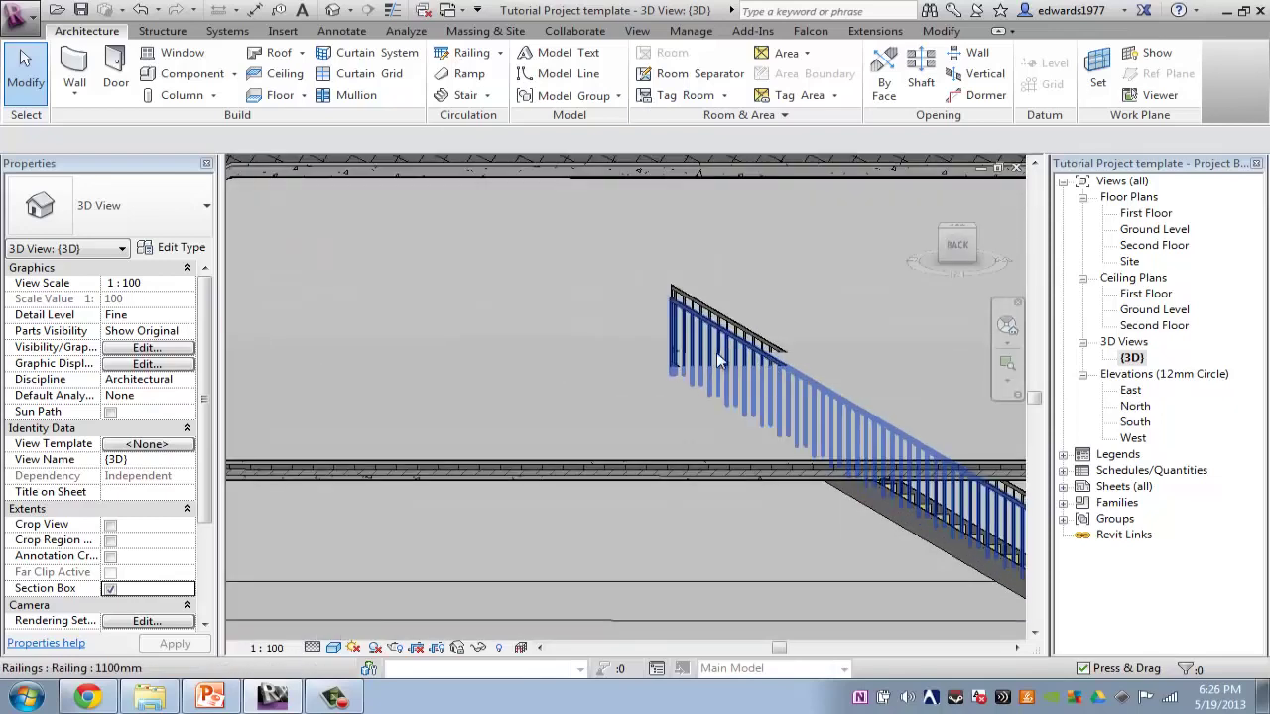
scroll(720, 356, down, 4)
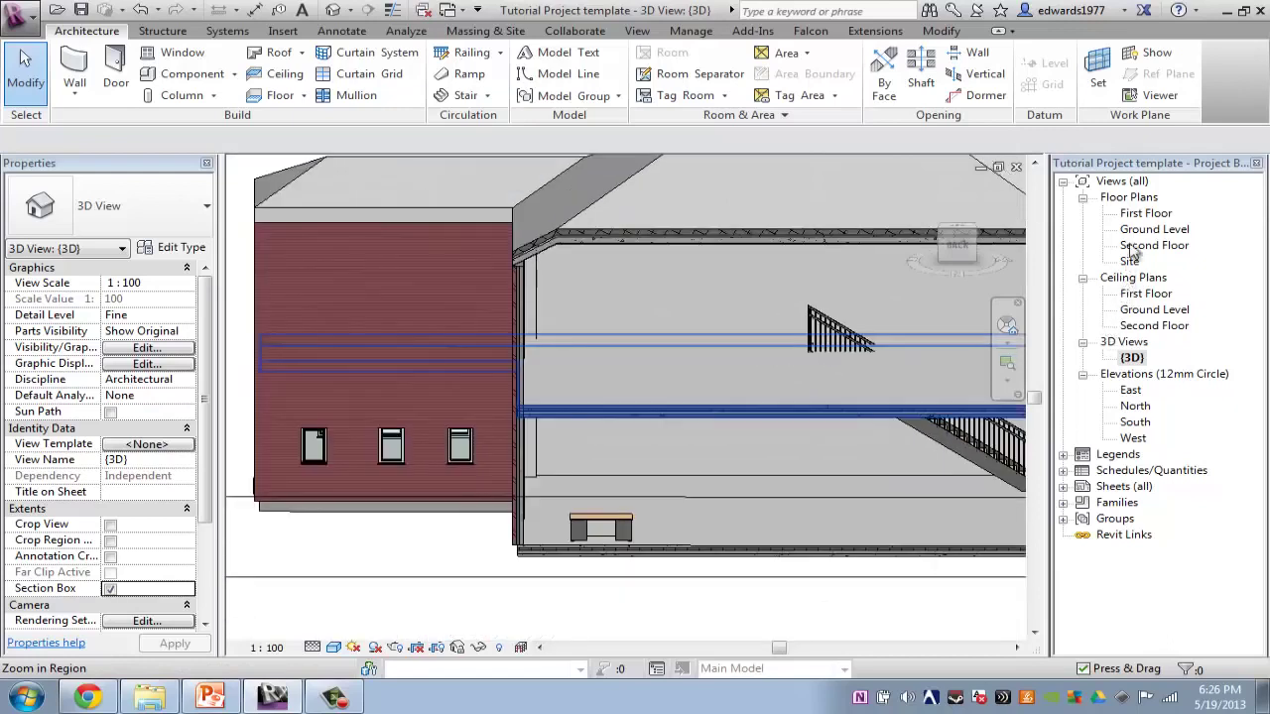
- On the First Floor plan, start a Shaft opening using the Rectangle sketch option
double_click(1144, 214)
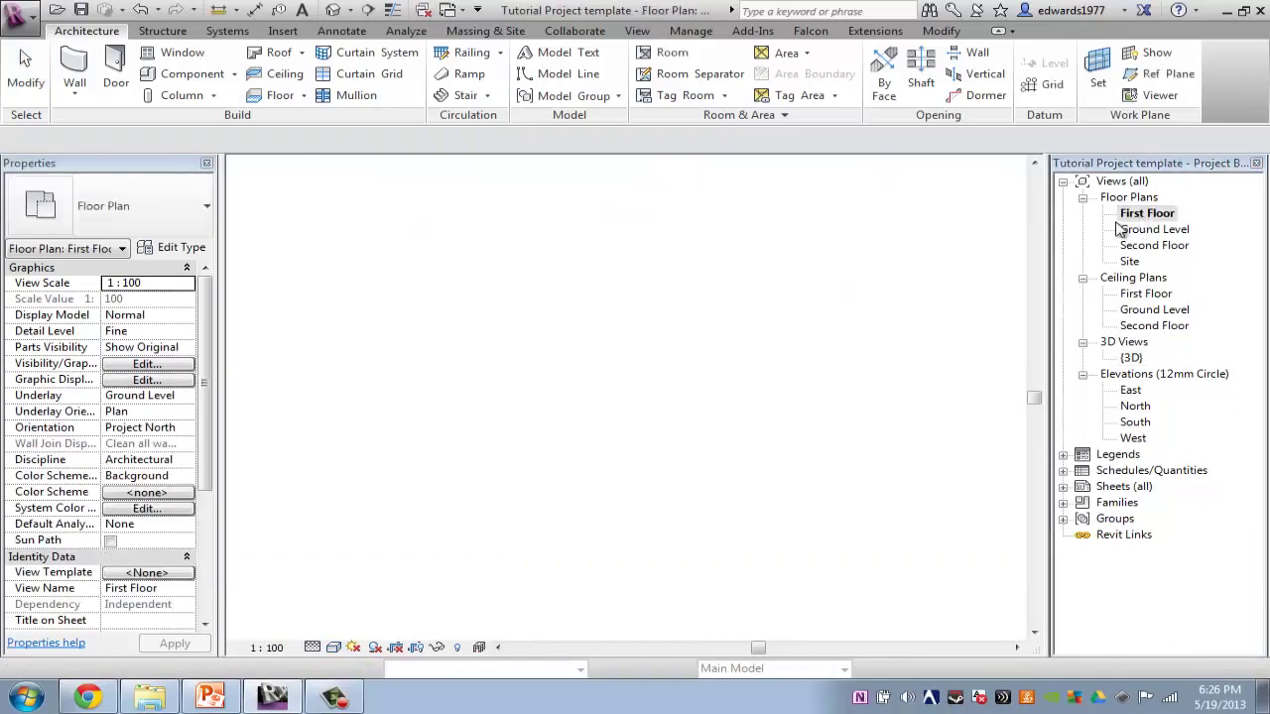
scroll(546, 466, up, 5)
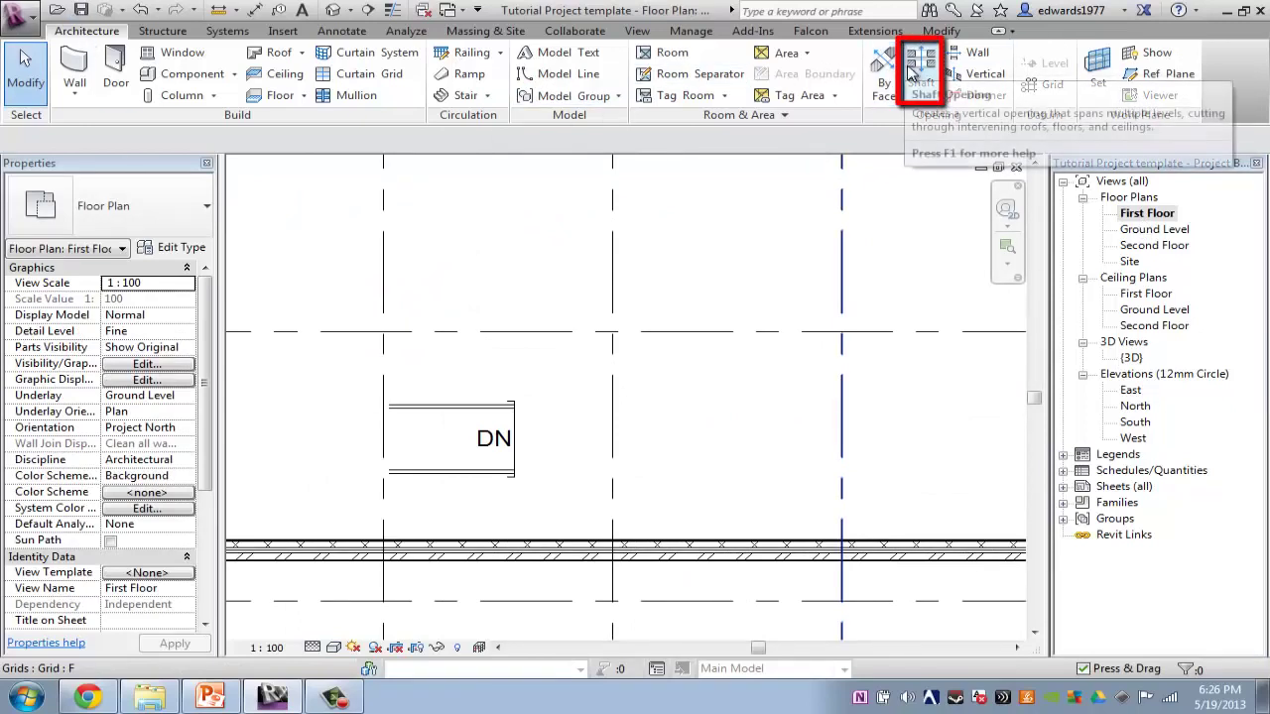
click(912, 69)
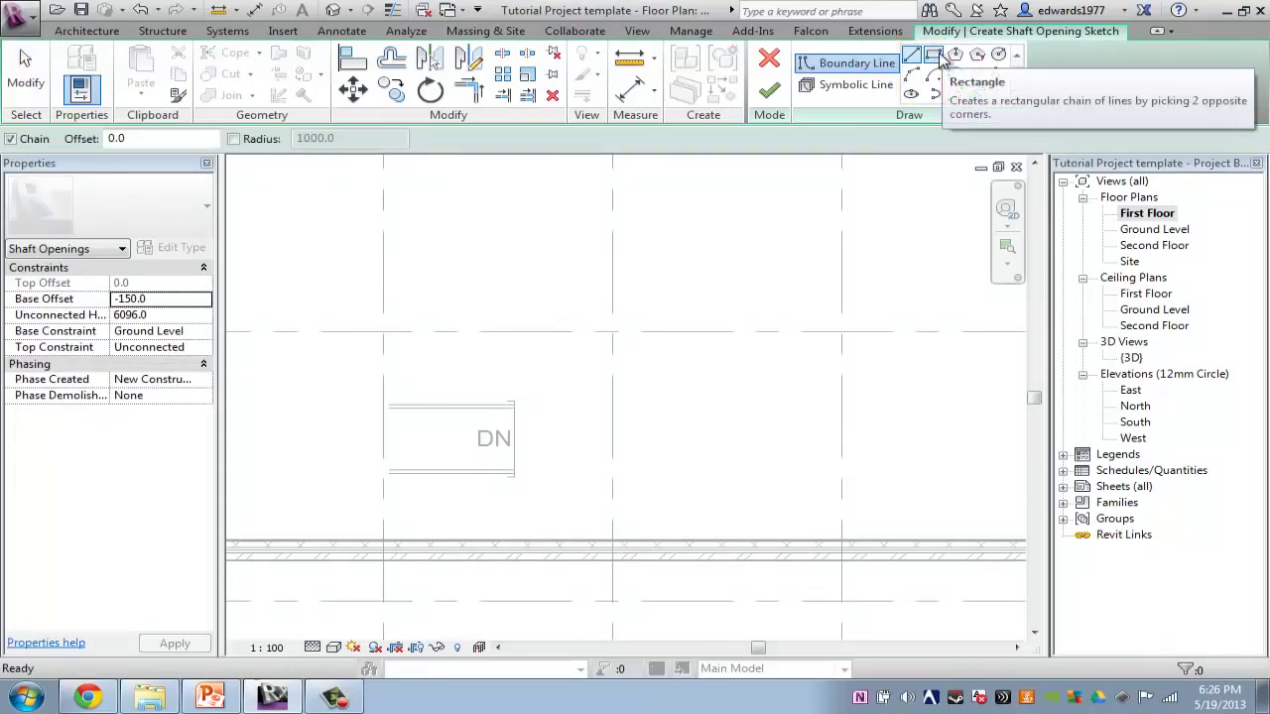
click(938, 57)
- Draw the rectangular shaft boundary around the stair and finish the opening
scroll(516, 402, up, 2)
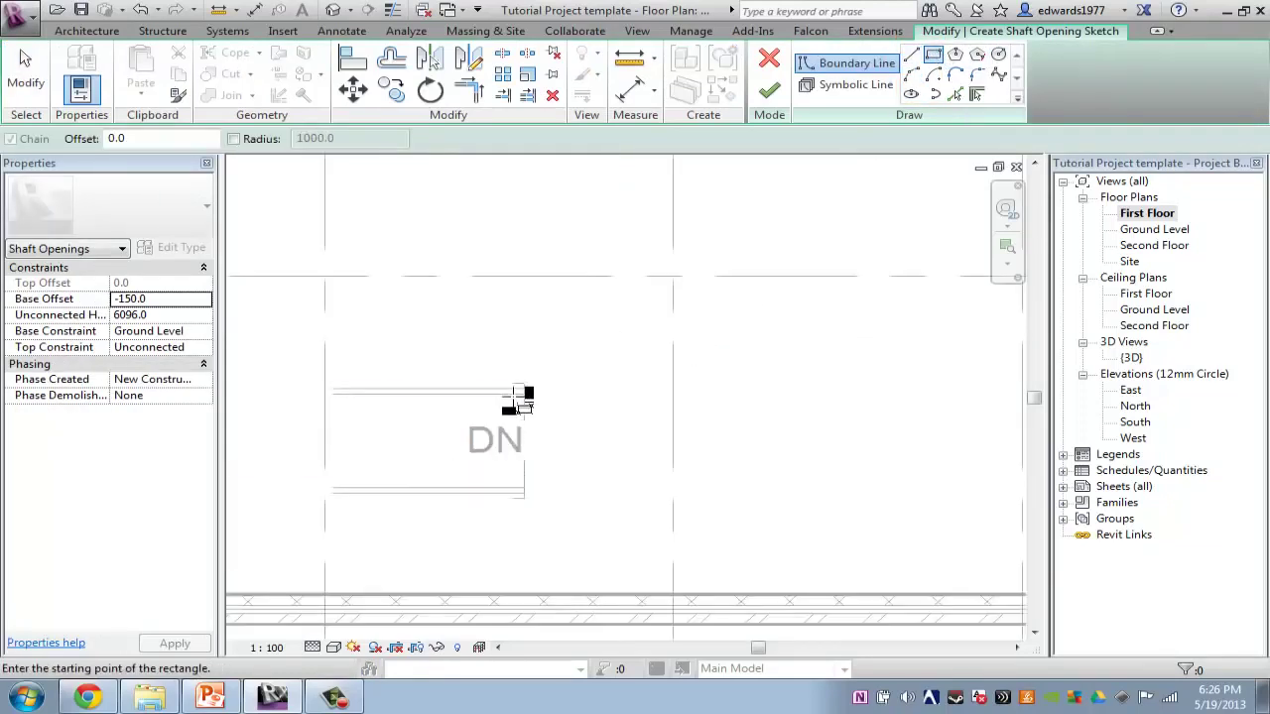
scroll(526, 385, up, 3)
click(523, 386)
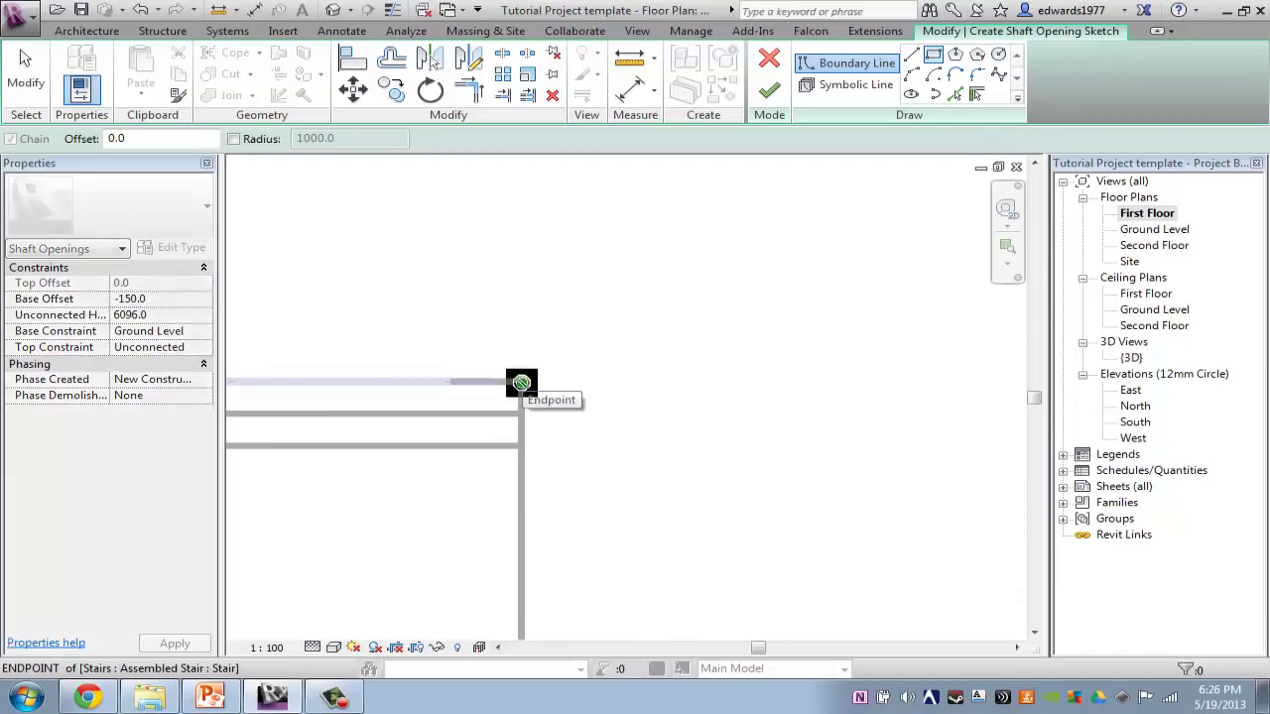
scroll(521, 387, down, 3)
scroll(555, 367, up, 5)
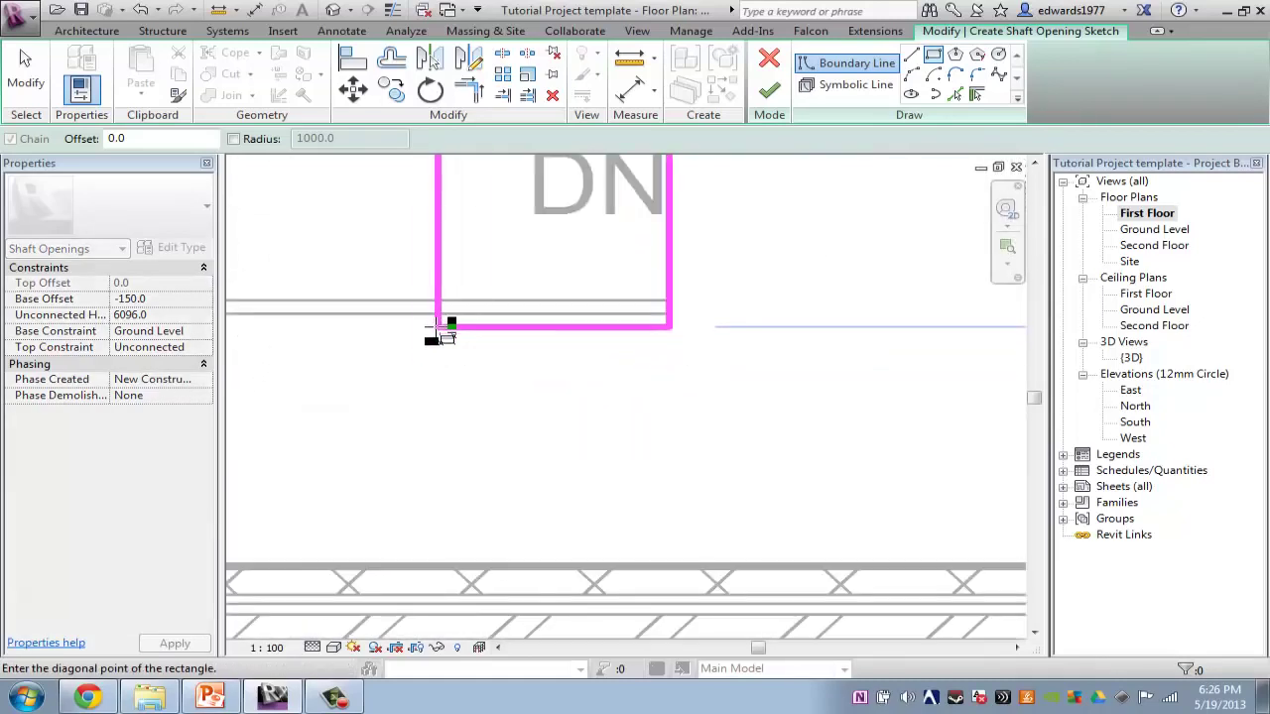
middle_drag(445, 334, 658, 333)
scroll(561, 328, down, 4)
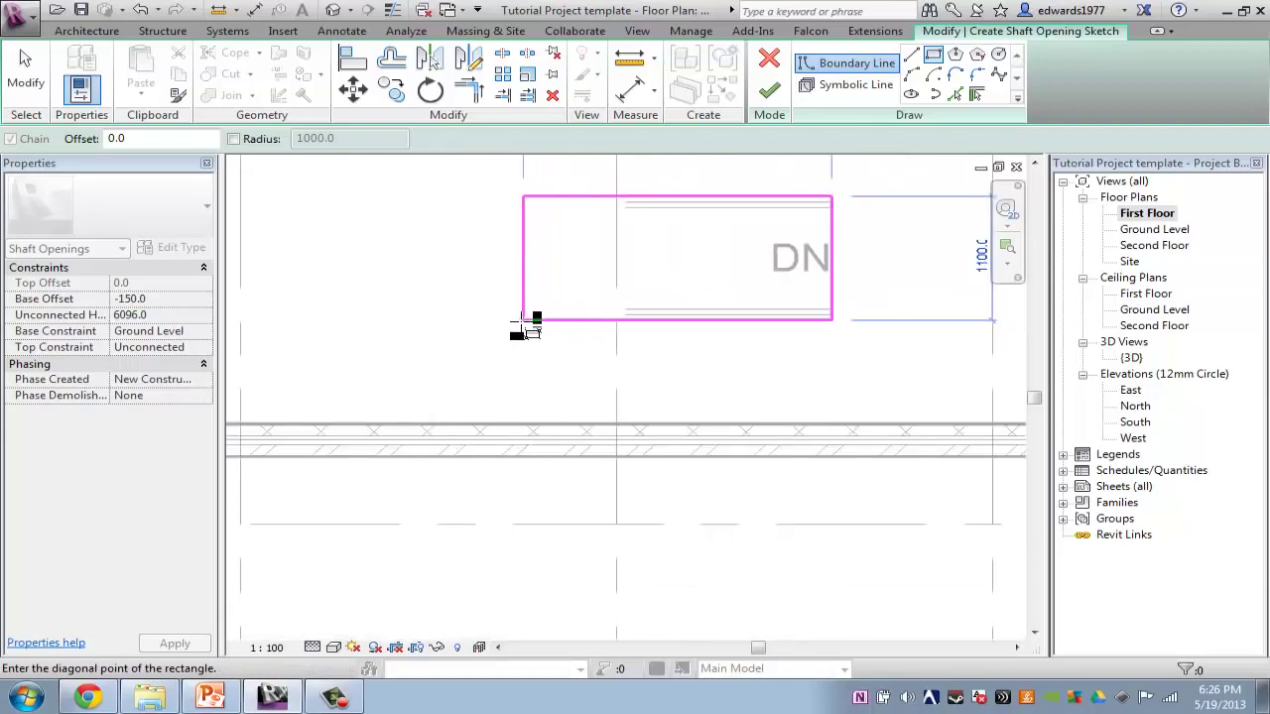
click(463, 320)
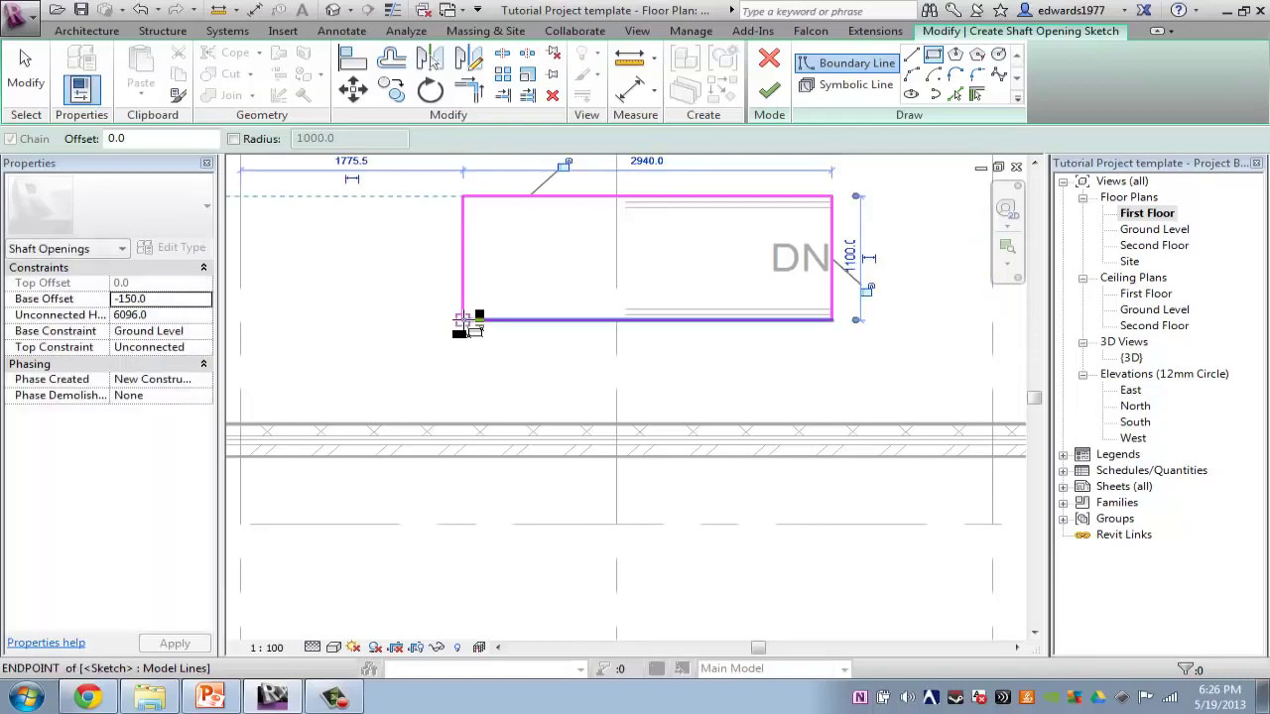
click(768, 90)
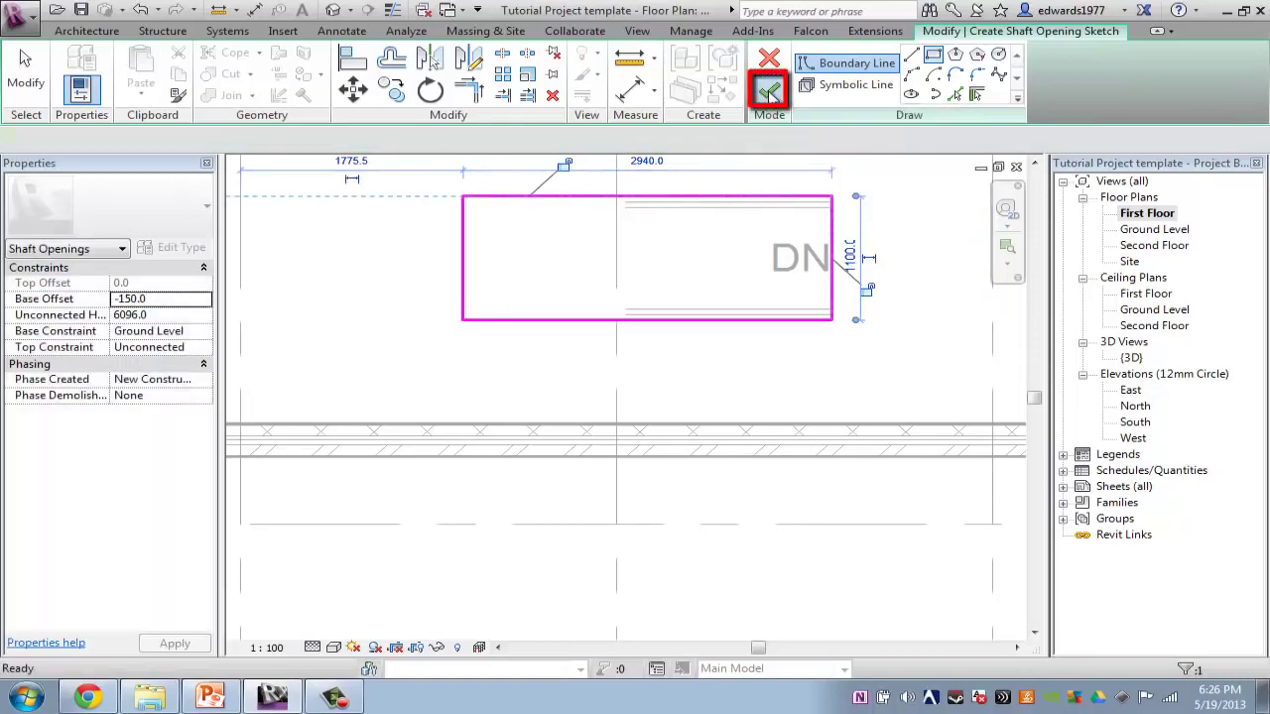
key(Escape)
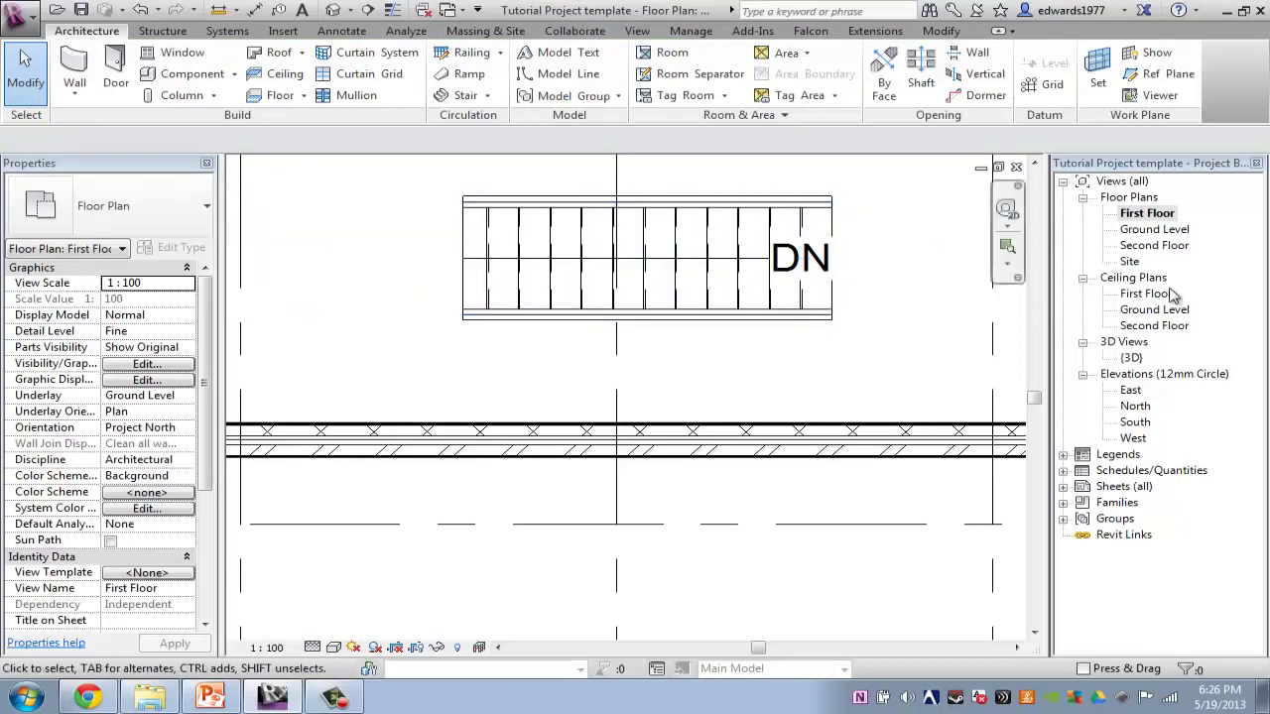
- Orbit the {3D} view and select the shaft opening in 3D and on the First Floor plan to check its extent
double_click(1132, 359)
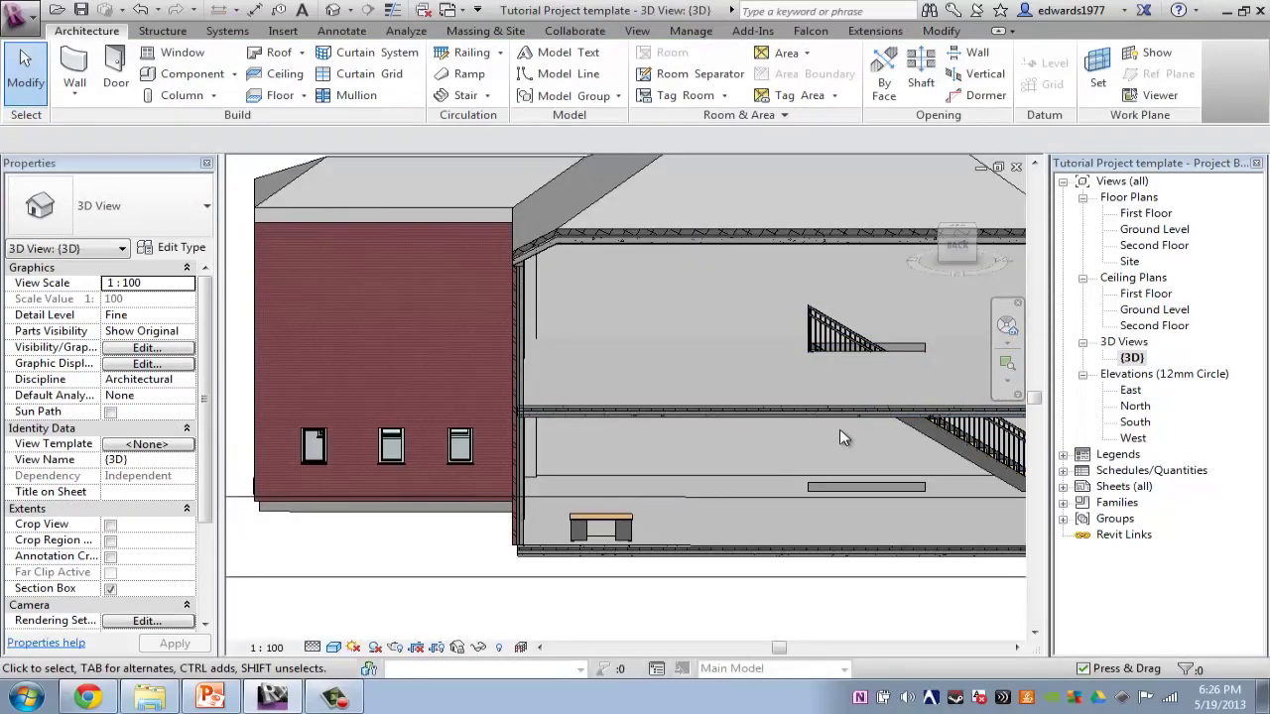
shift+middle_drag(839, 429, 744, 360)
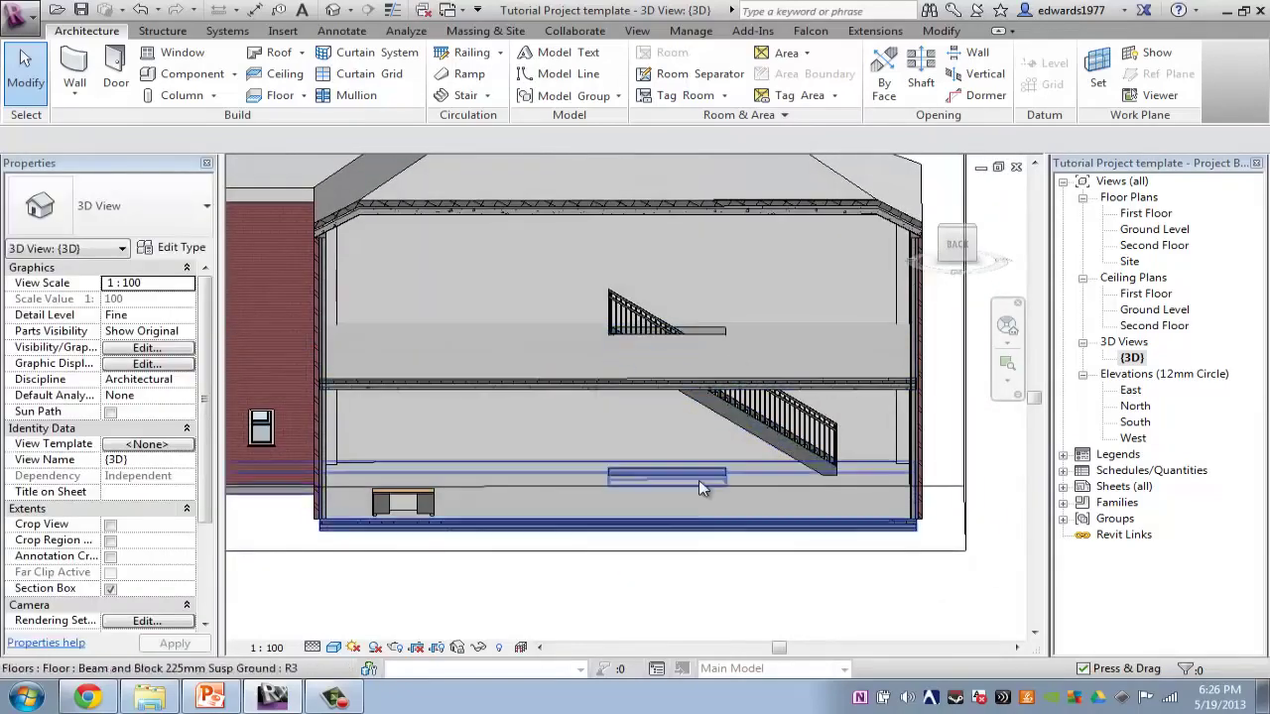
mouse_move(692, 475)
shift+middle_down()
mouse_move(701, 521)
mouse_move(701, 455)
shift+middle_up()
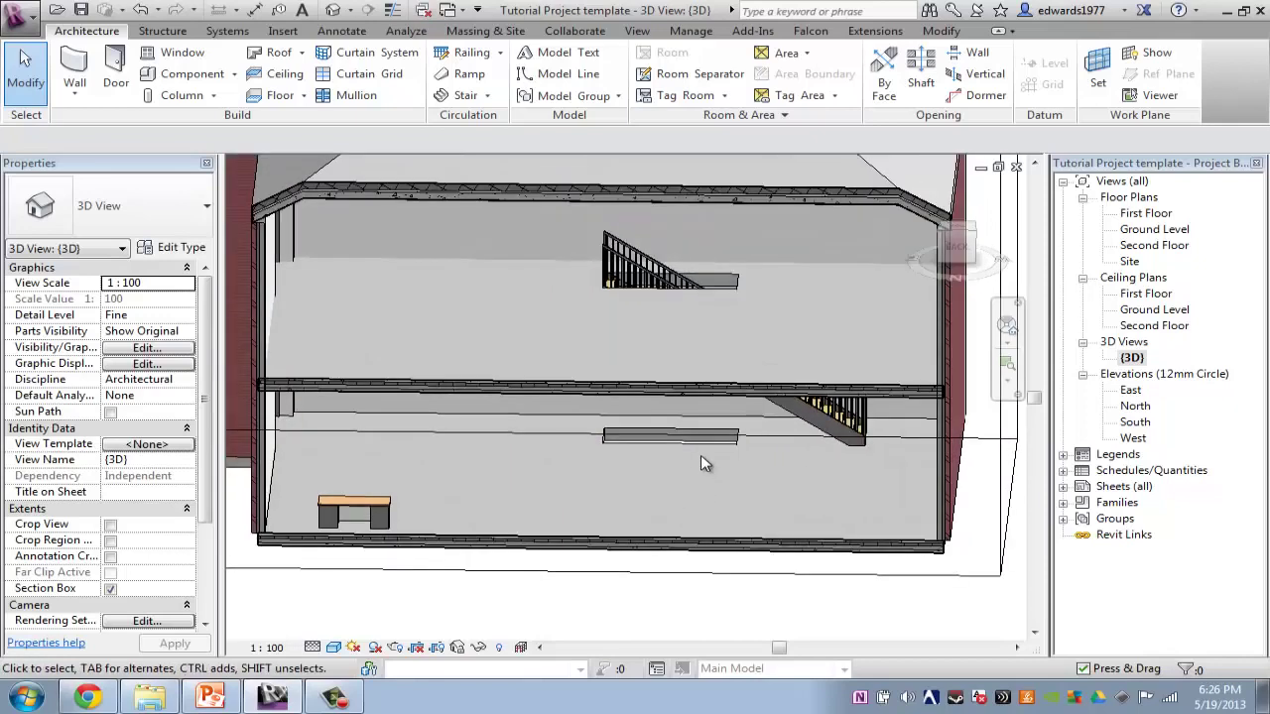
click(706, 440)
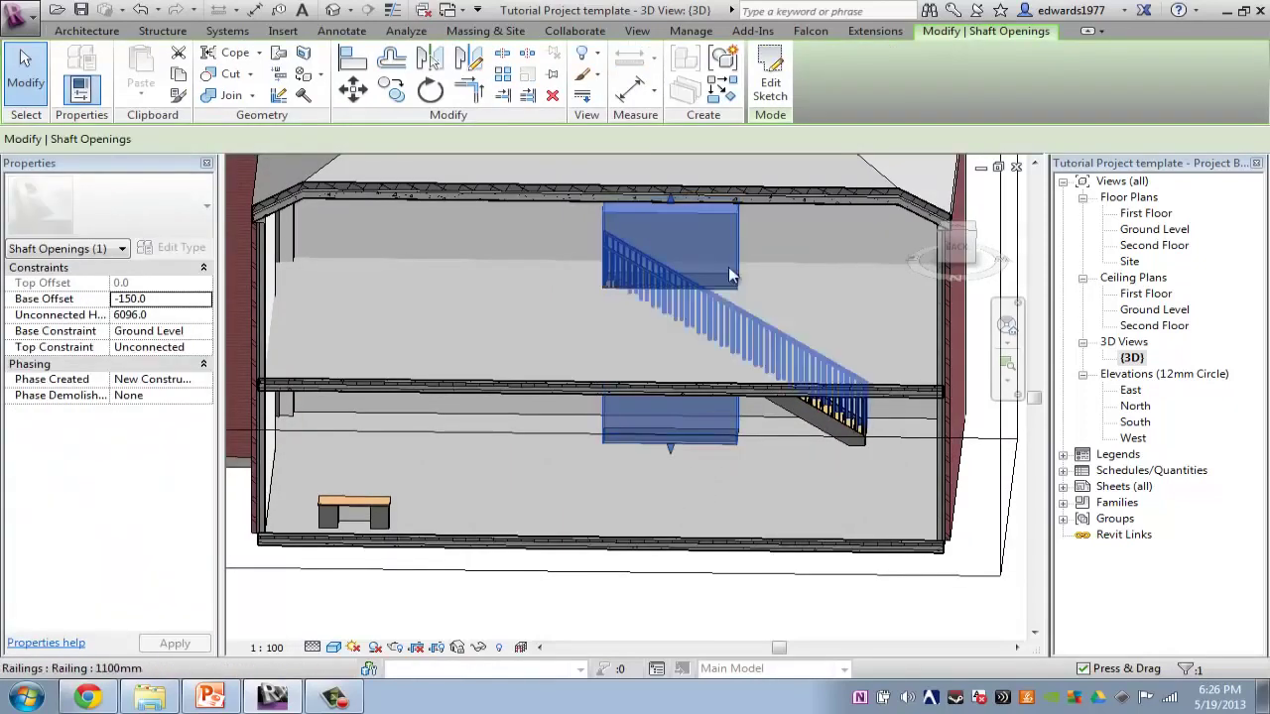
click(1154, 230)
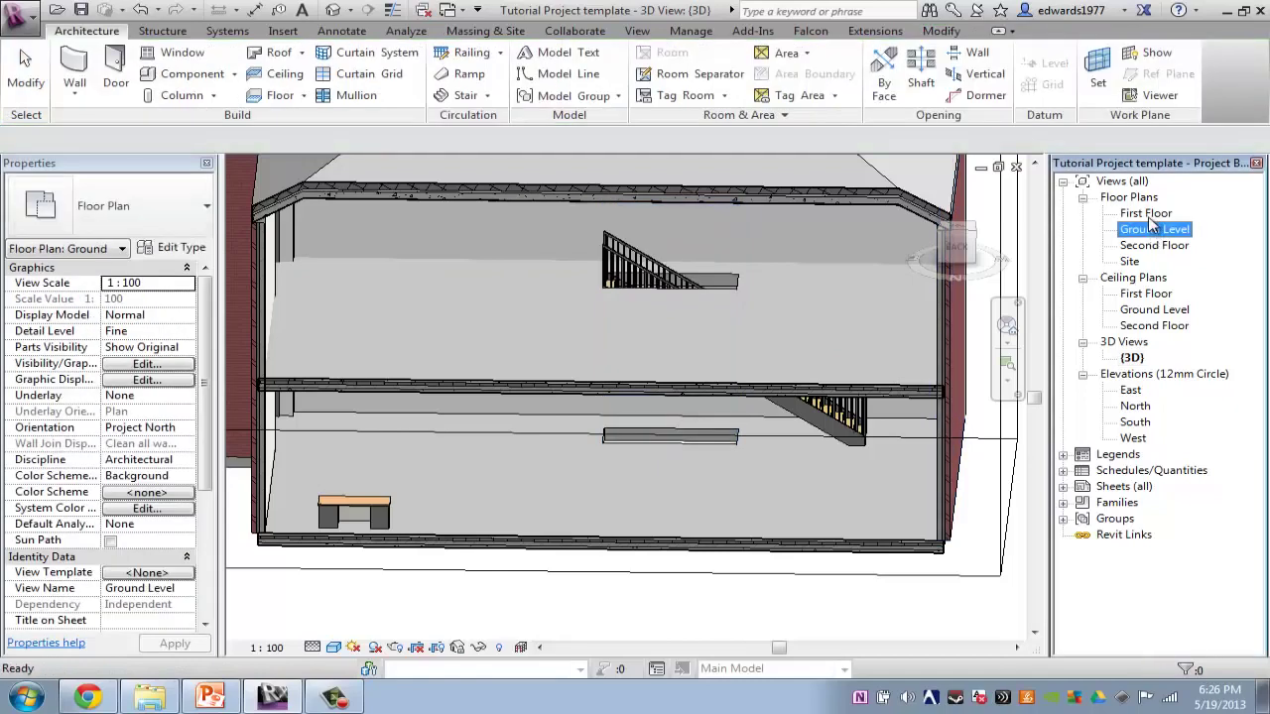
double_click(1147, 215)
click(753, 309)
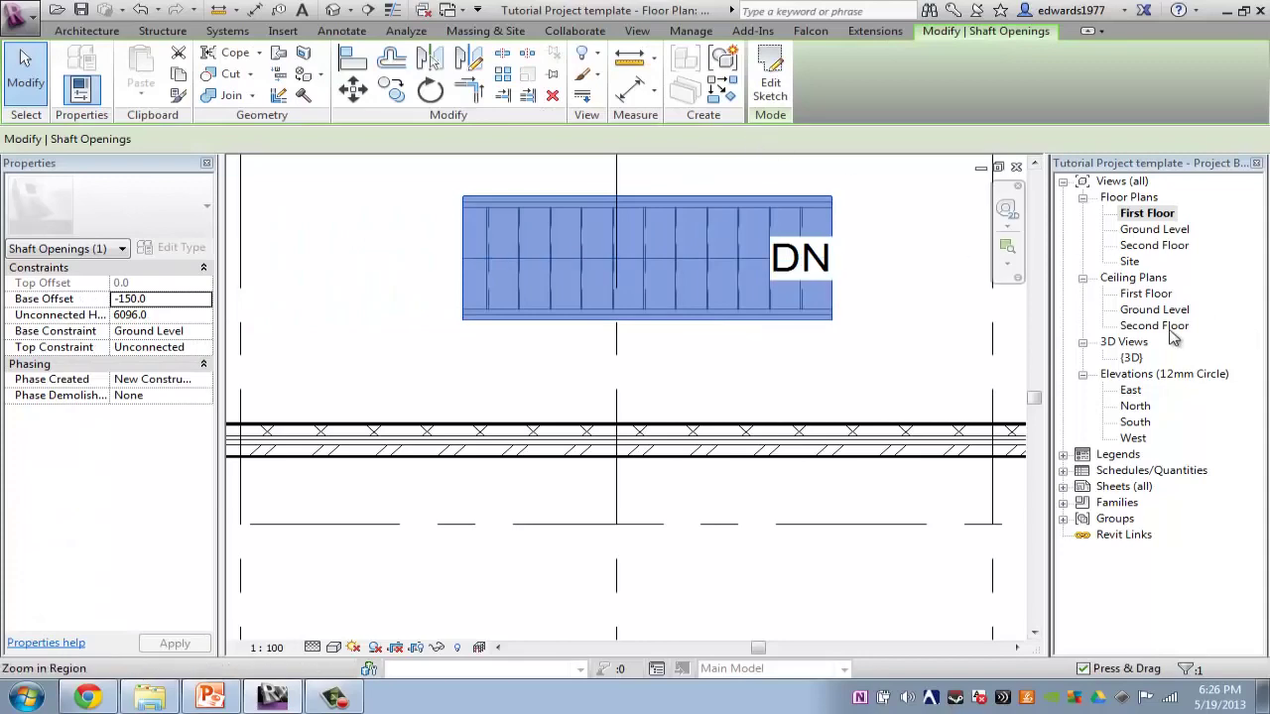
click(1134, 359)
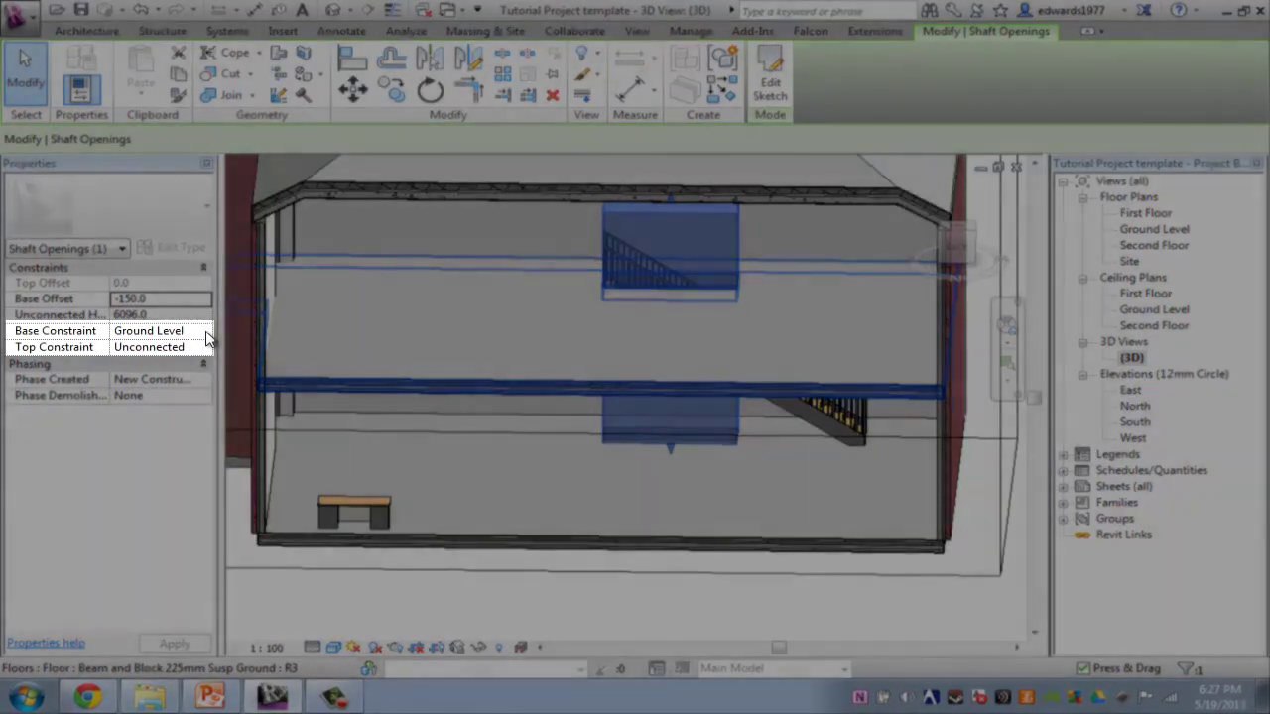
- Set the shaft's Top Constraint to Up to level: First Floor and its Base Constraint to First Floor
click(205, 338)
click(205, 337)
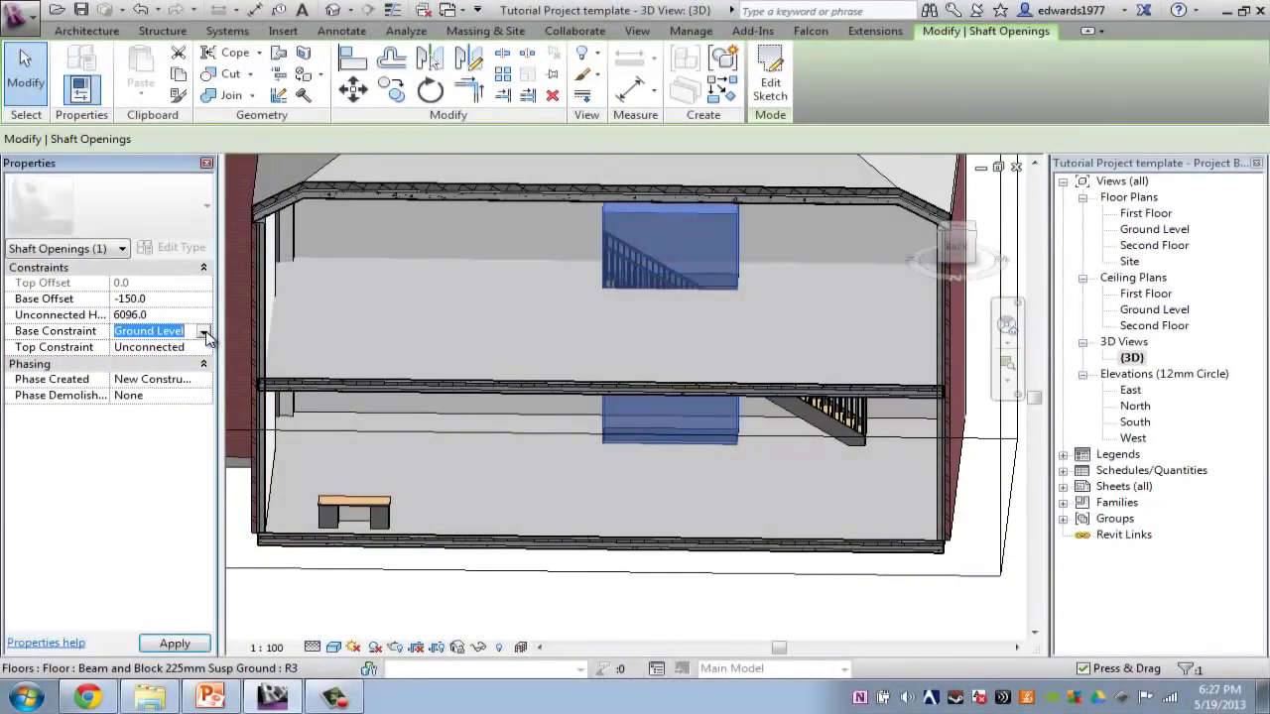
click(203, 348)
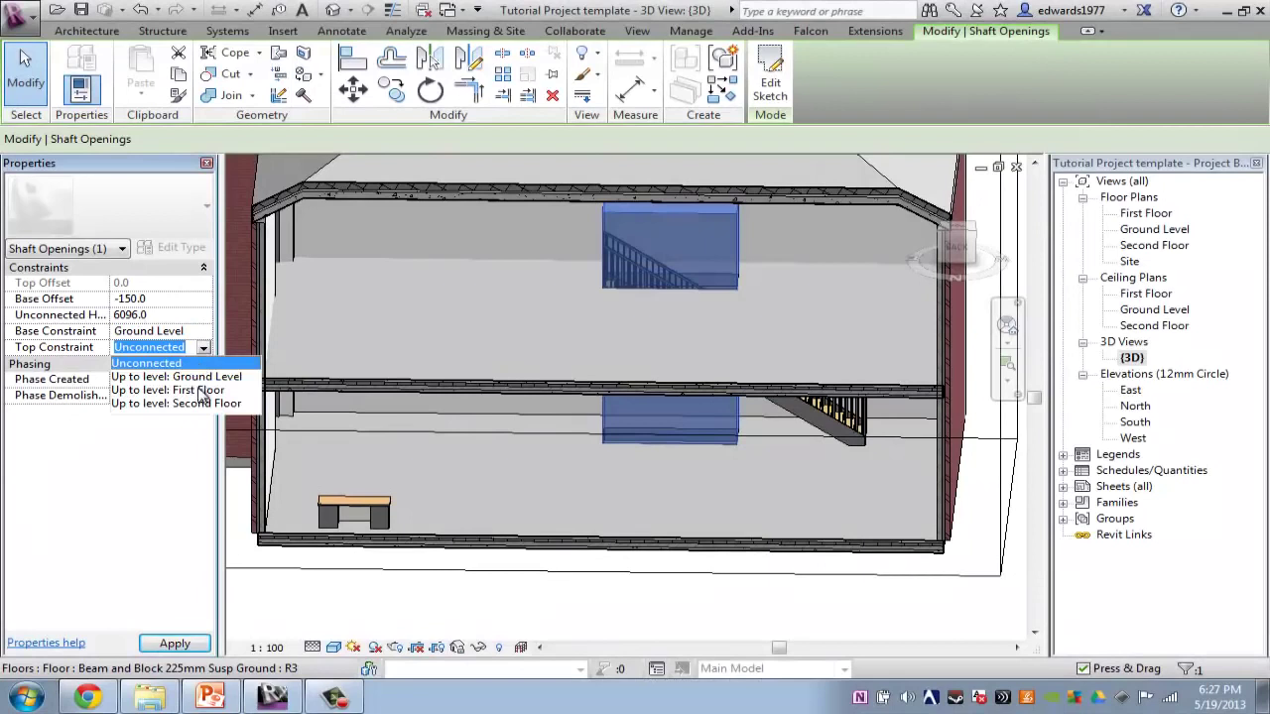
click(201, 391)
click(203, 333)
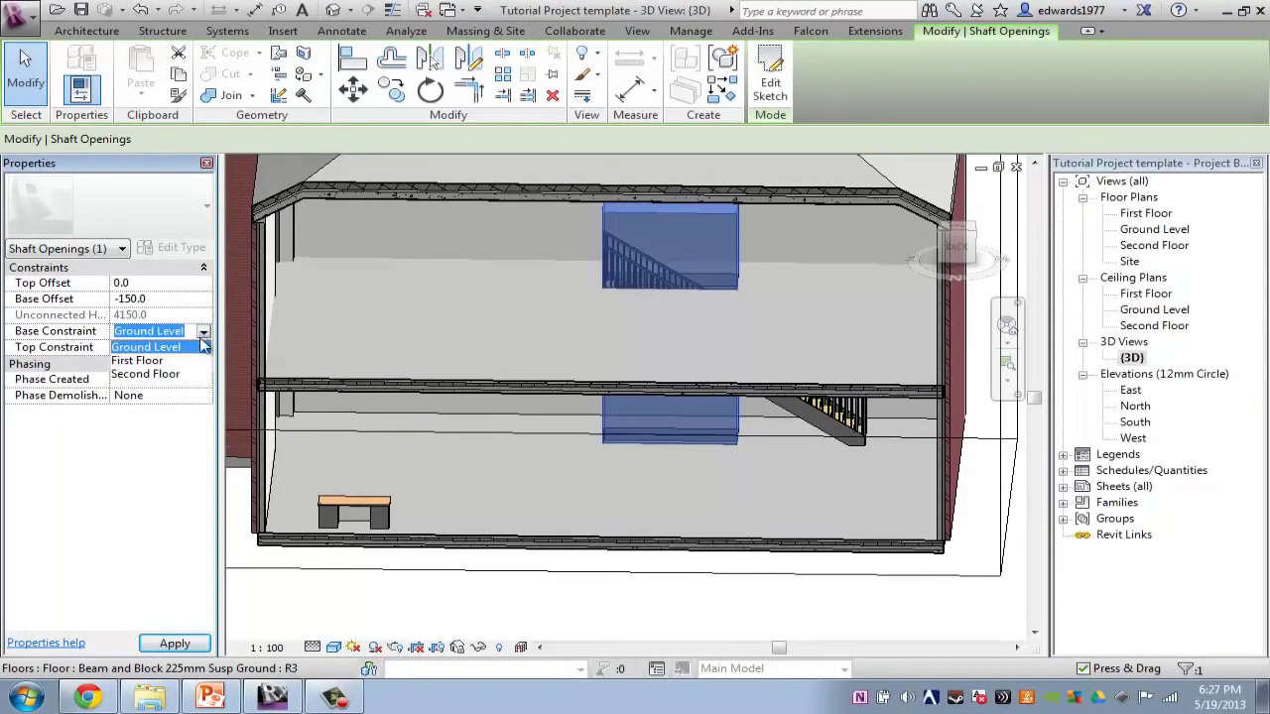
click(164, 361)
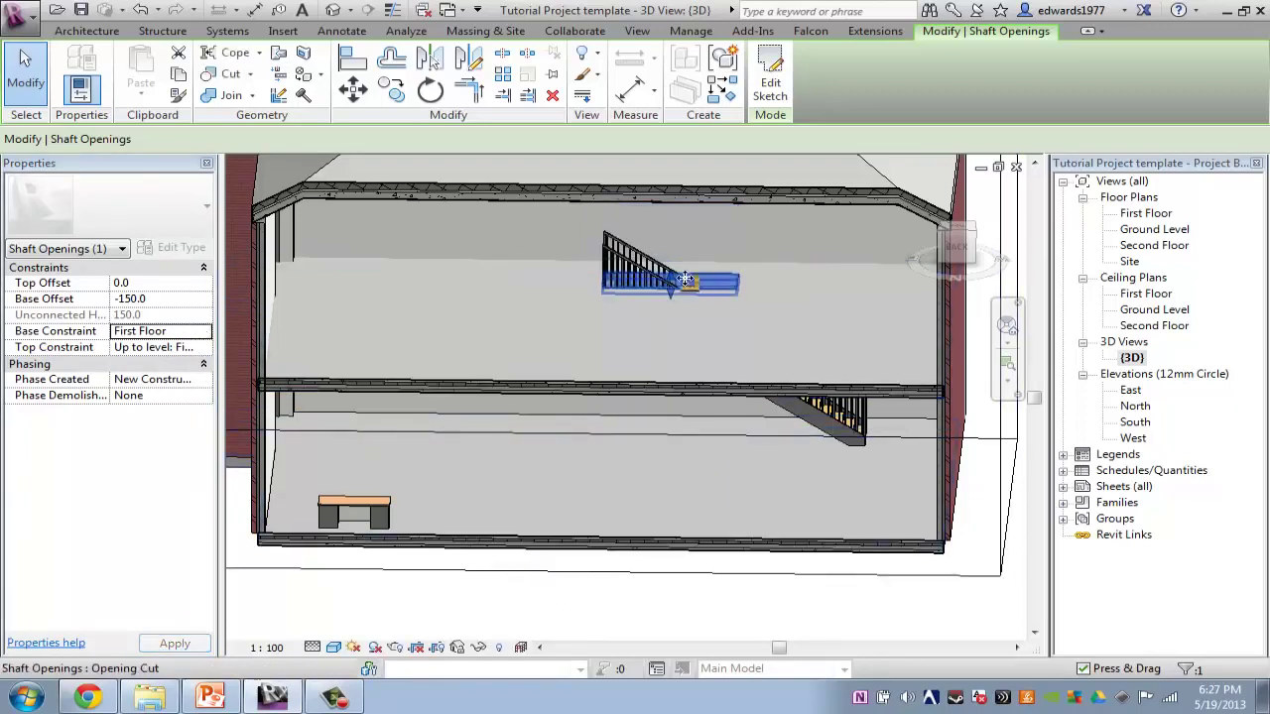
click(739, 600)
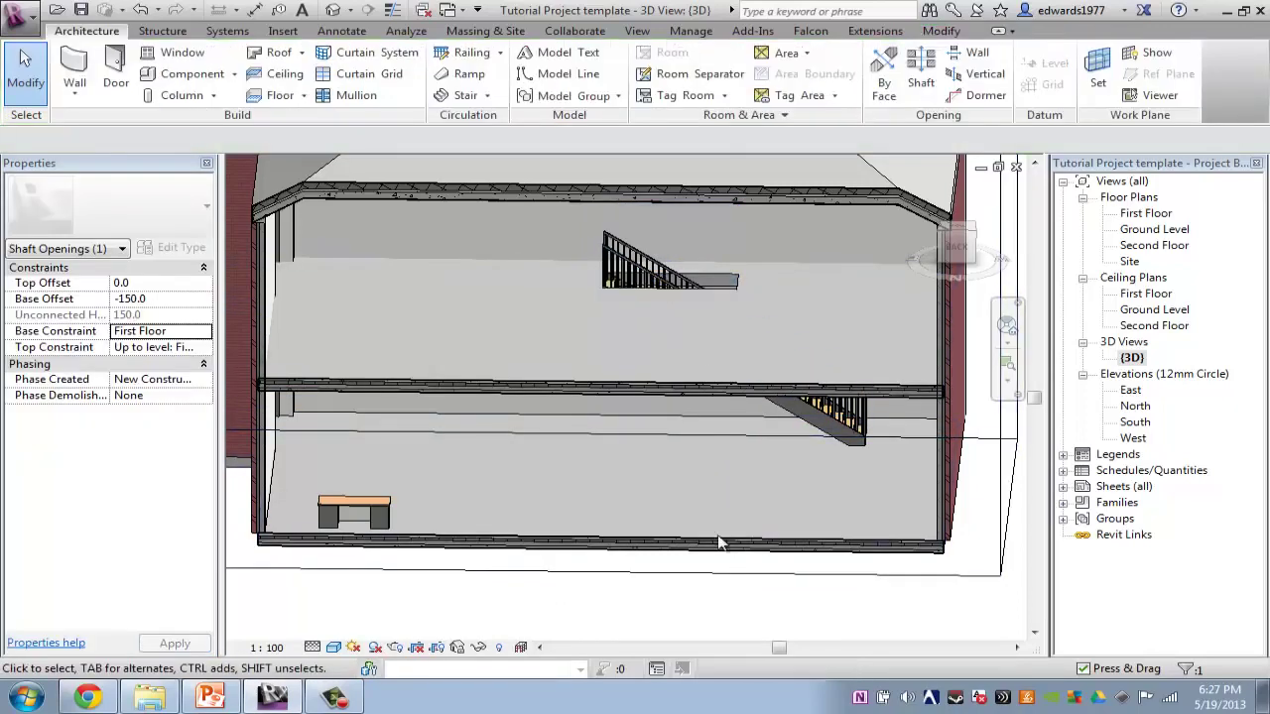
shift+middle_drag(663, 404, 714, 260)
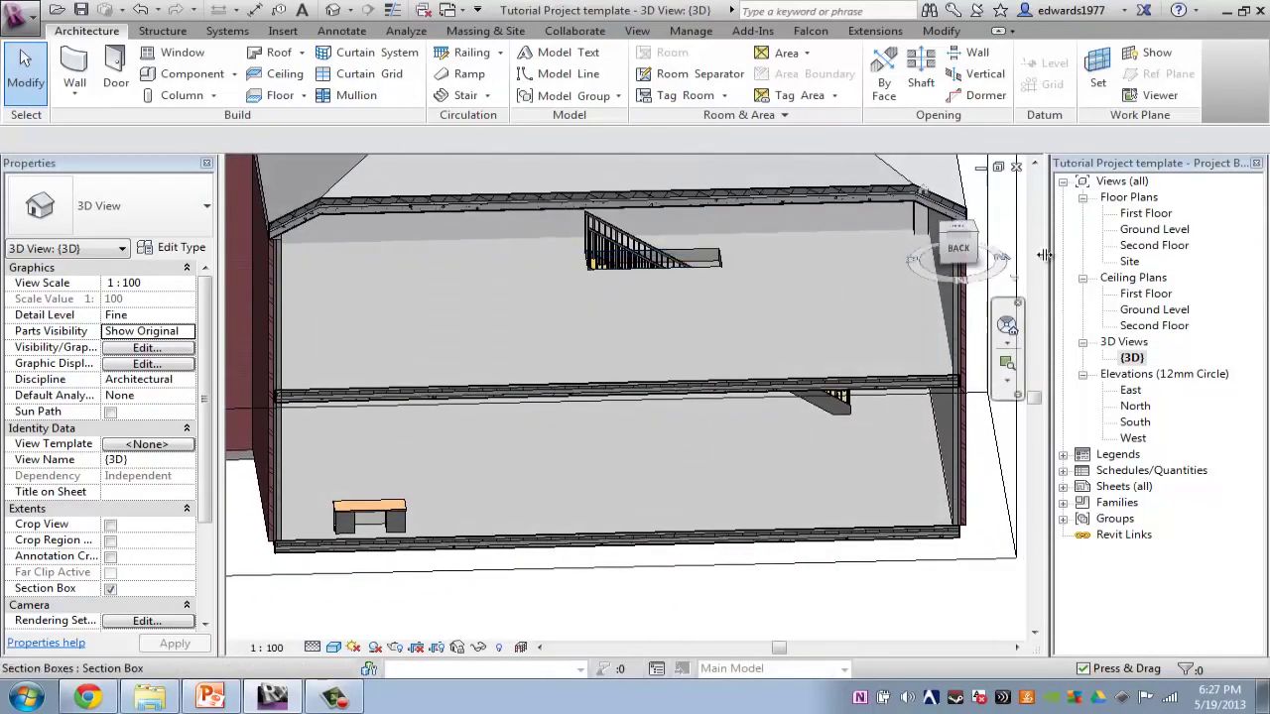
- Check the stair on the First Floor plan, then select the shaft opening in {3D} and enter Edit Sketch
double_click(1142, 213)
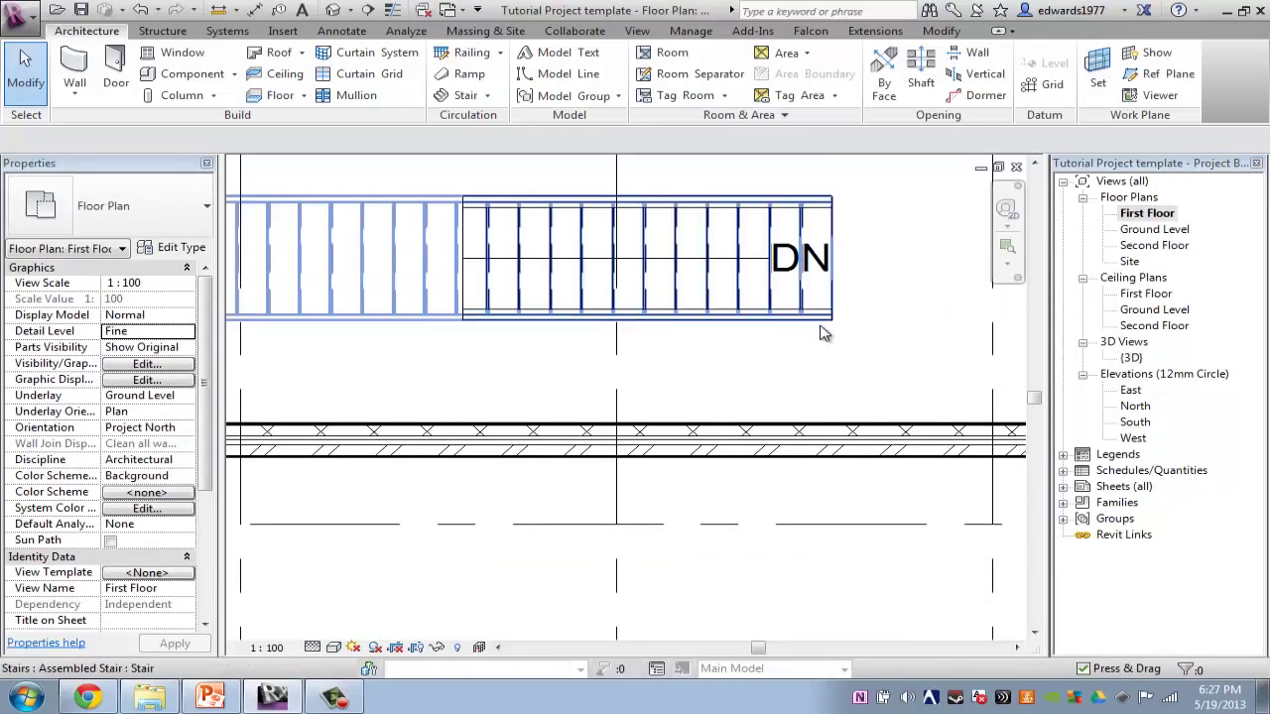
click(745, 330)
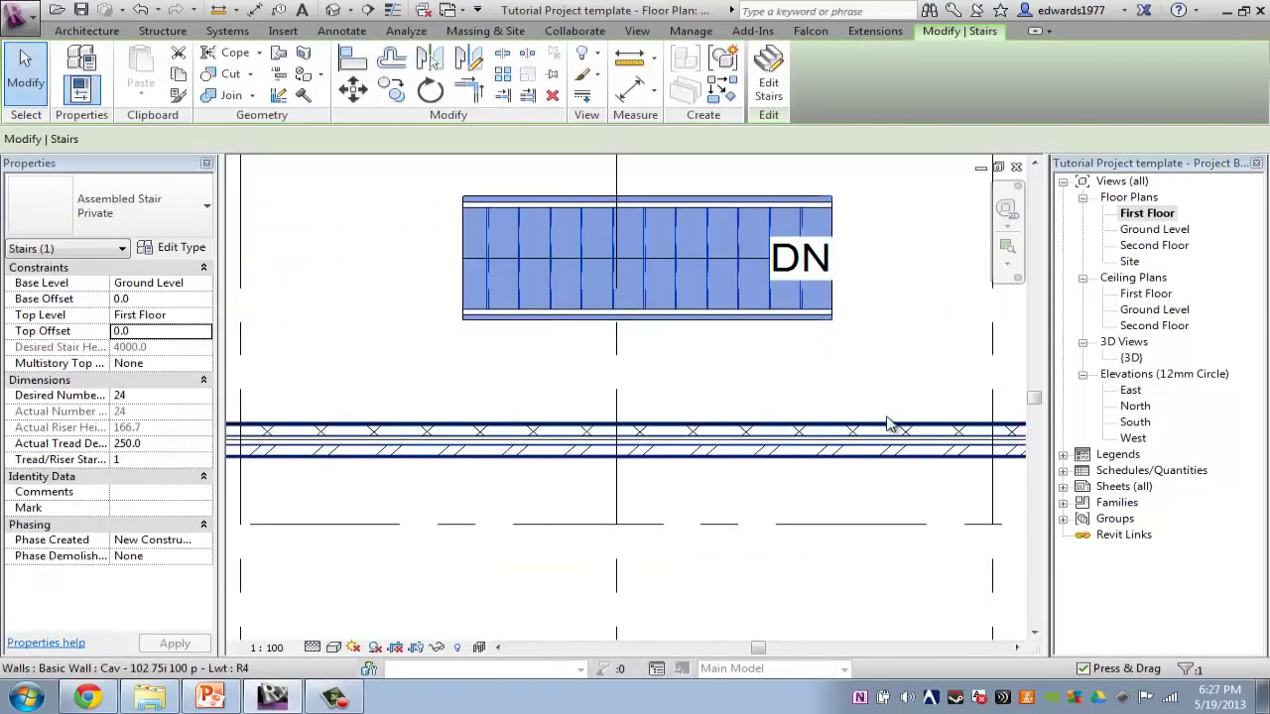
key(Escape)
double_click(1131, 359)
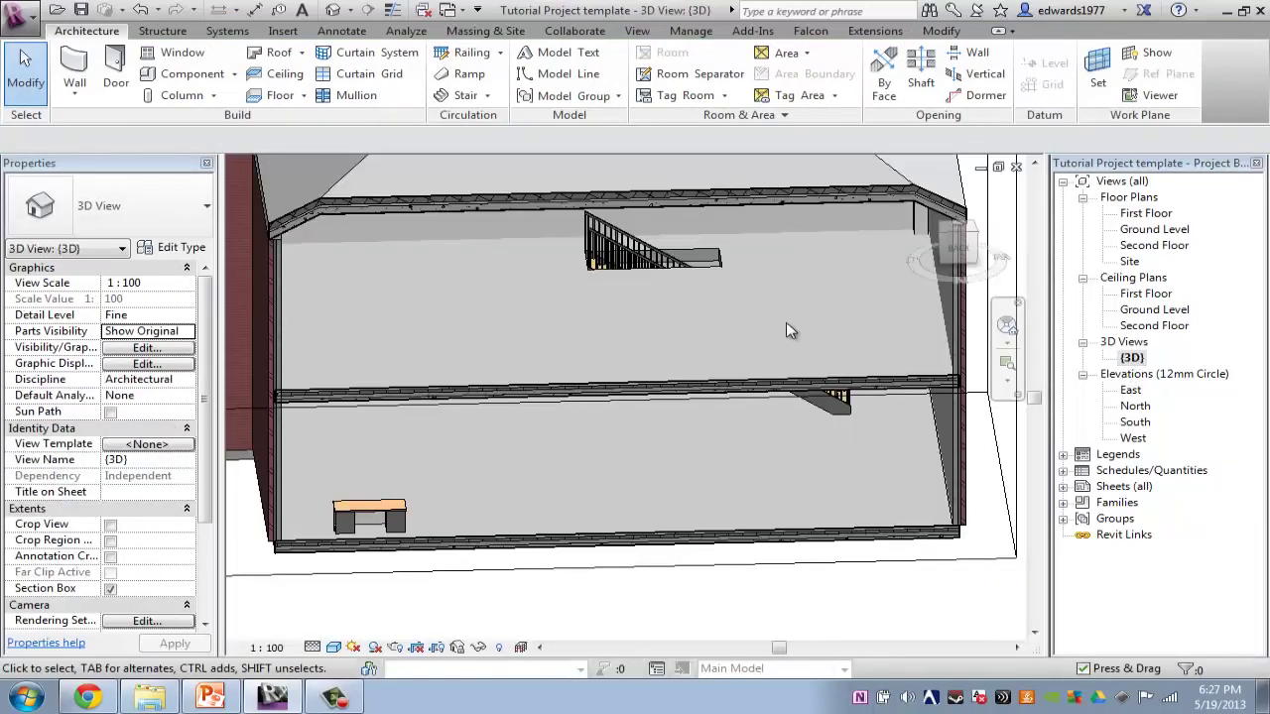
click(711, 262)
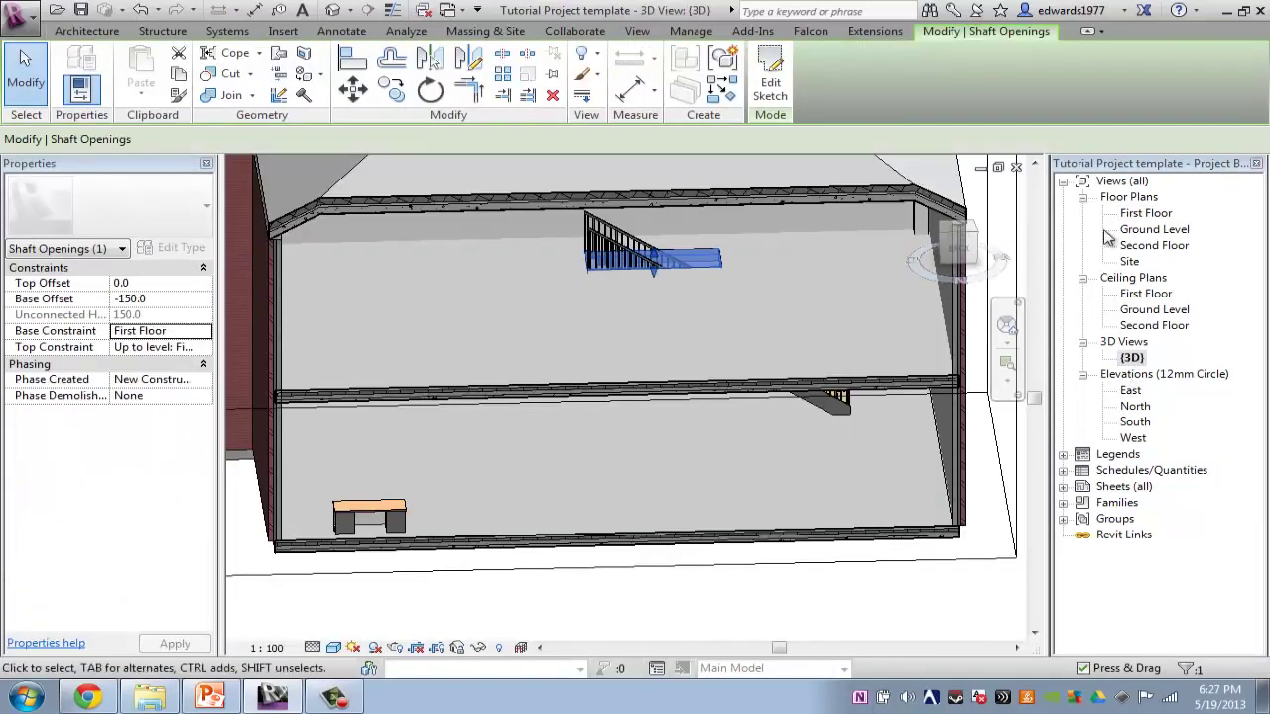
double_click(1162, 215)
double_click(1130, 358)
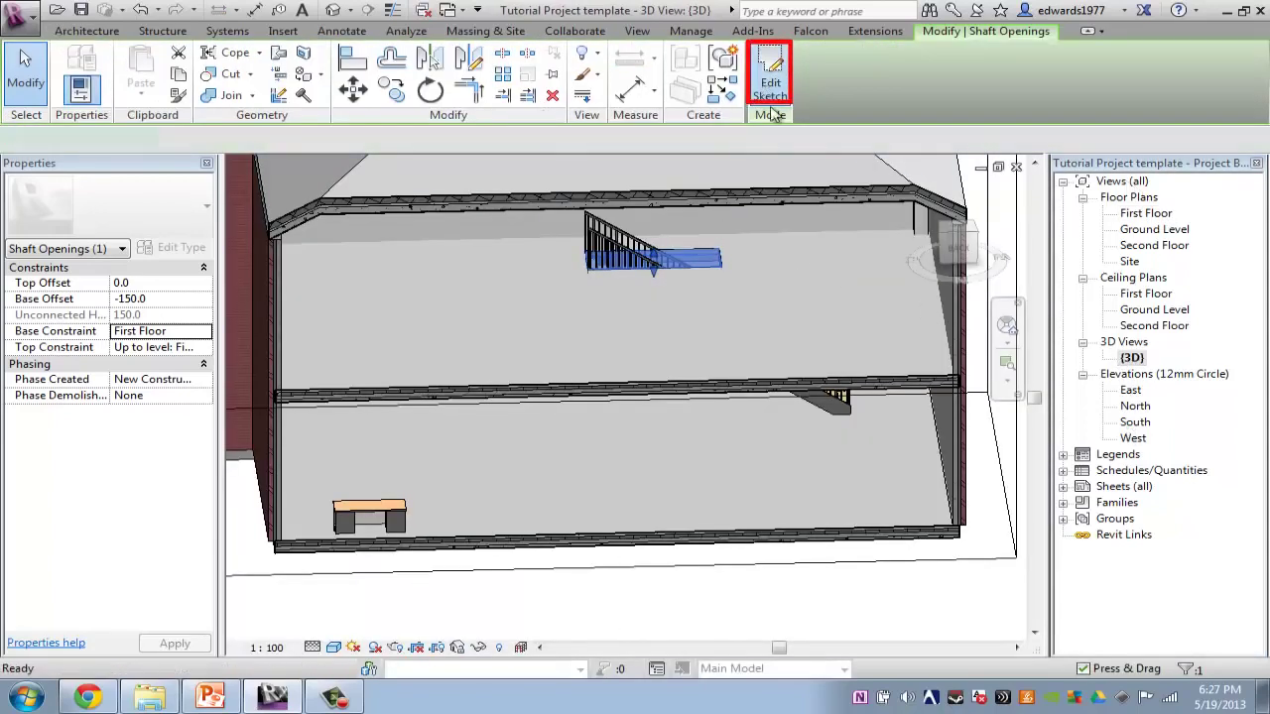
click(770, 91)
- Nudge the shaft's left boundary line left until the opening is about 3420 long, then finish the sketch
double_click(1146, 213)
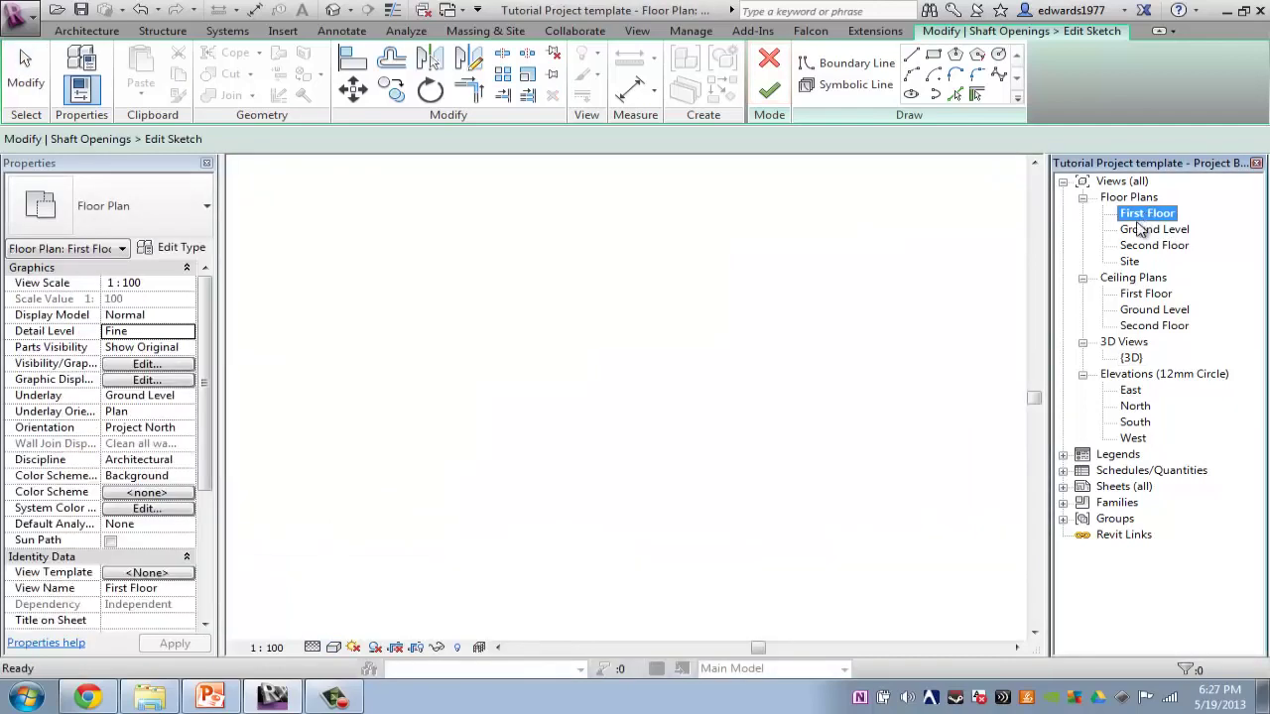
click(468, 241)
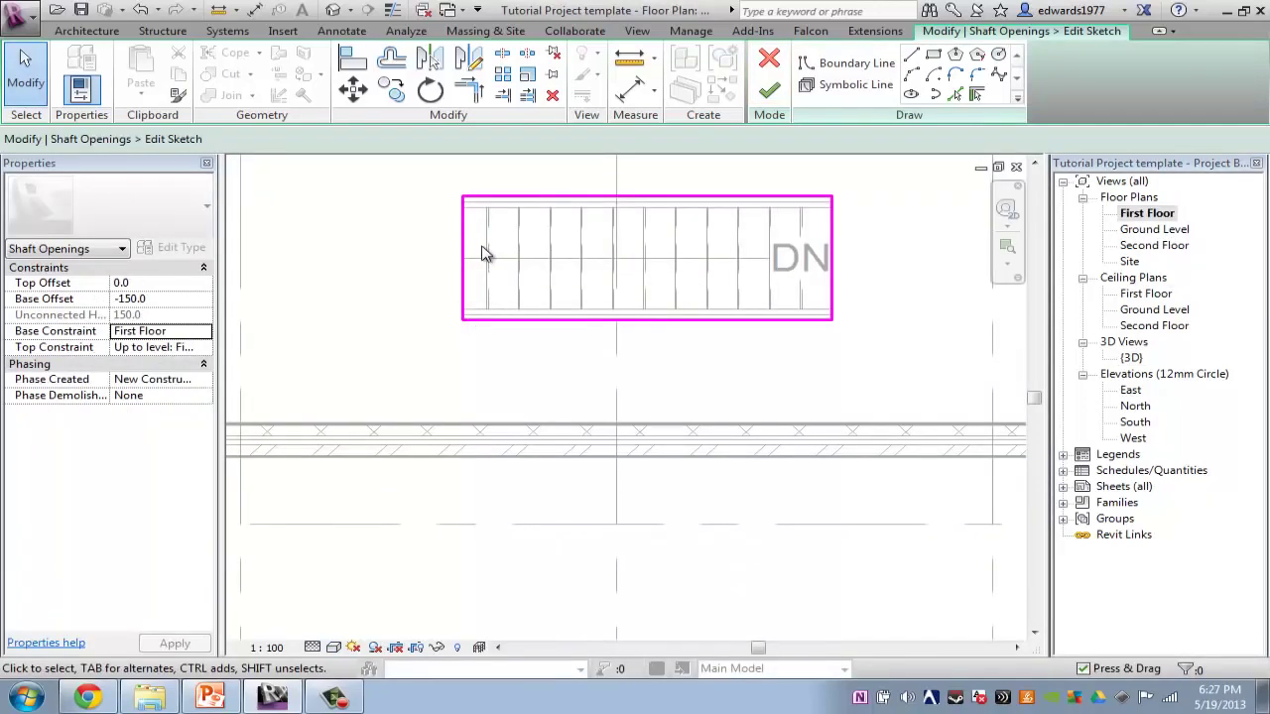
drag(457, 258, 406, 259)
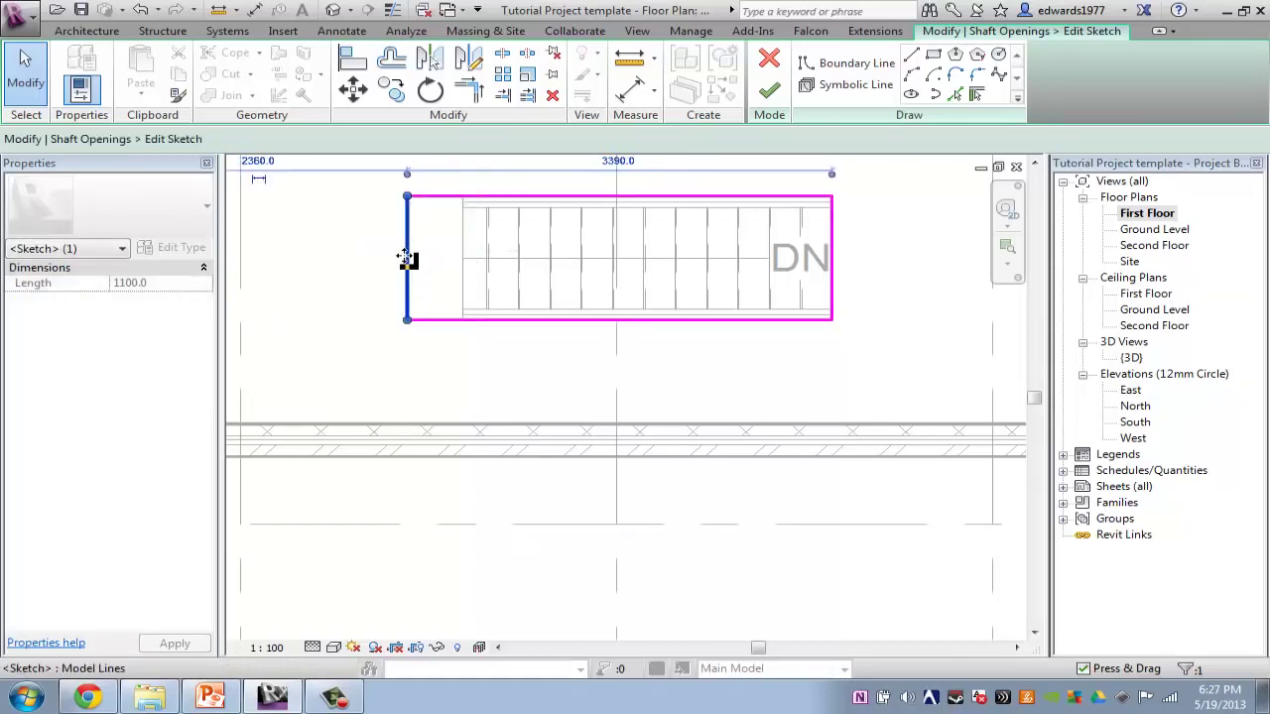
key(Escape)
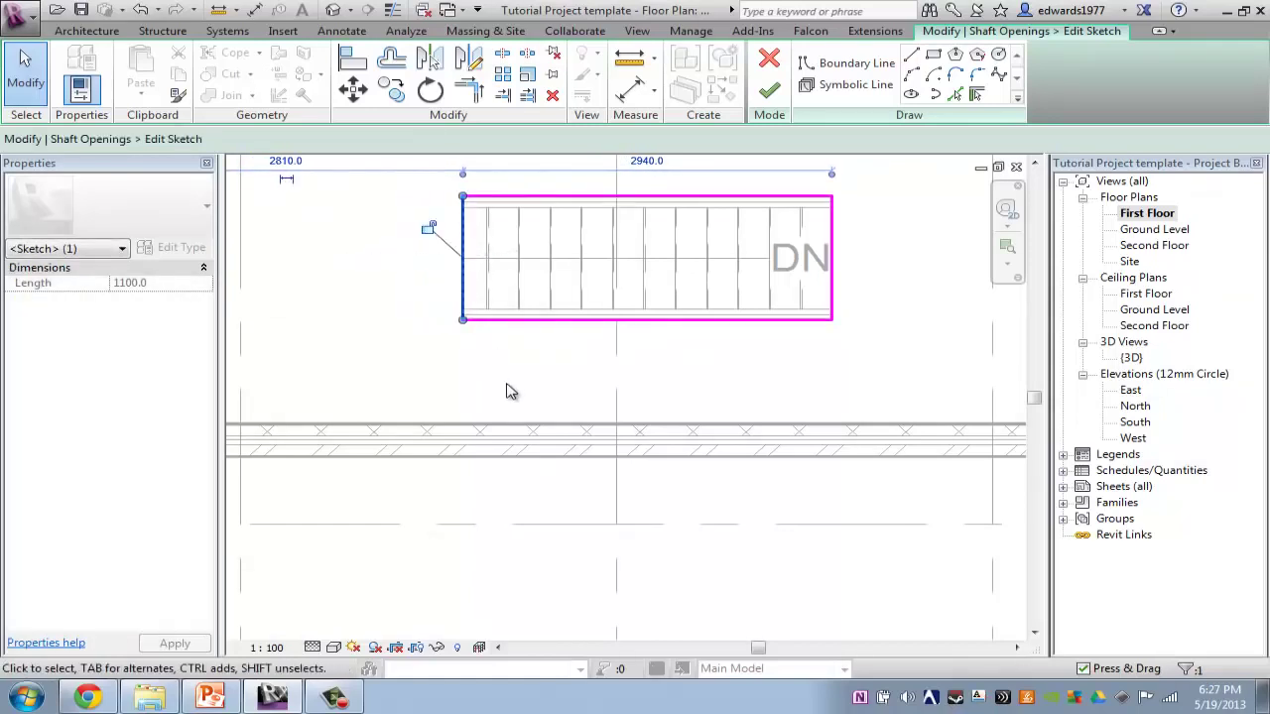
key(Left)
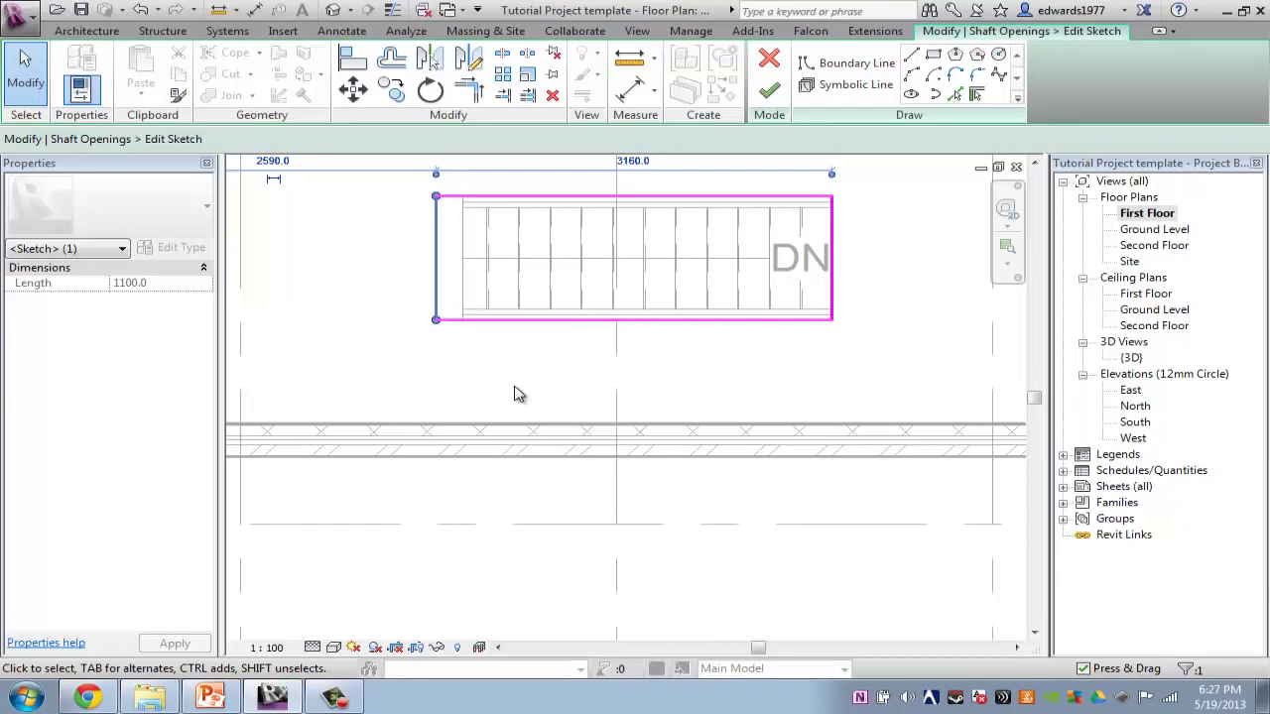
key(Left)
key(Left)
key(Left)
key(Left)
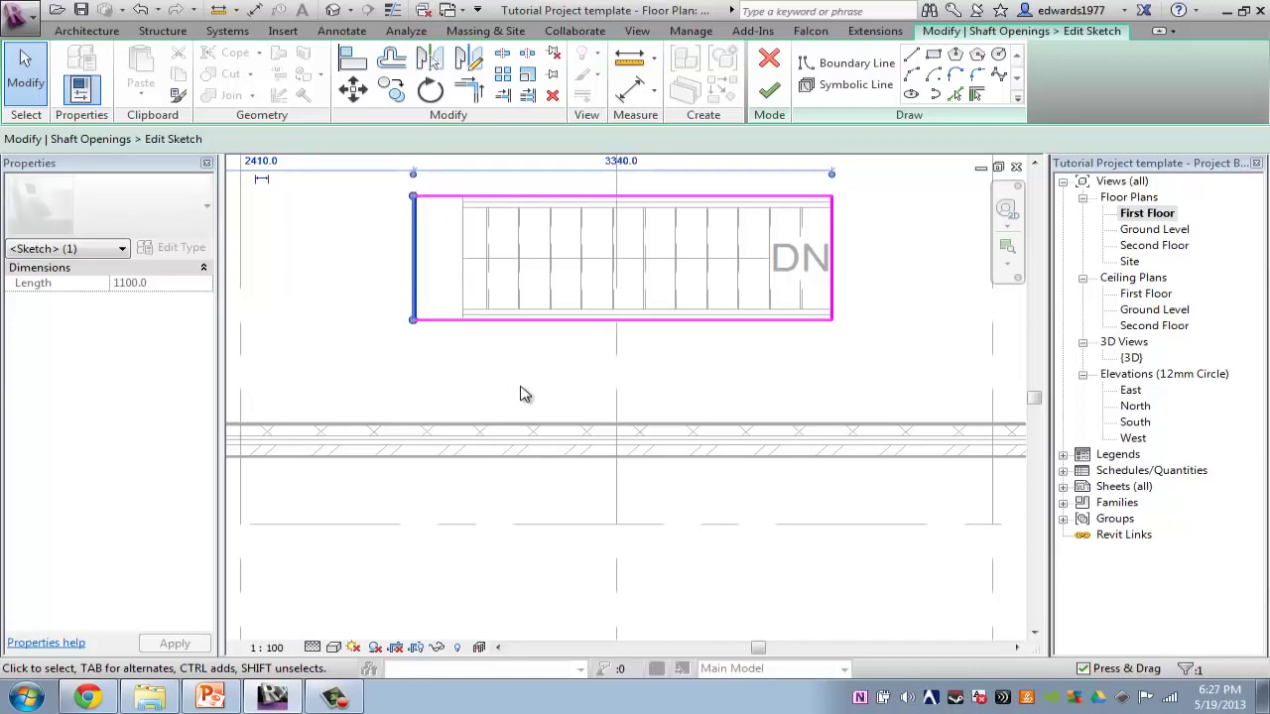
click(770, 92)
key(Escape)
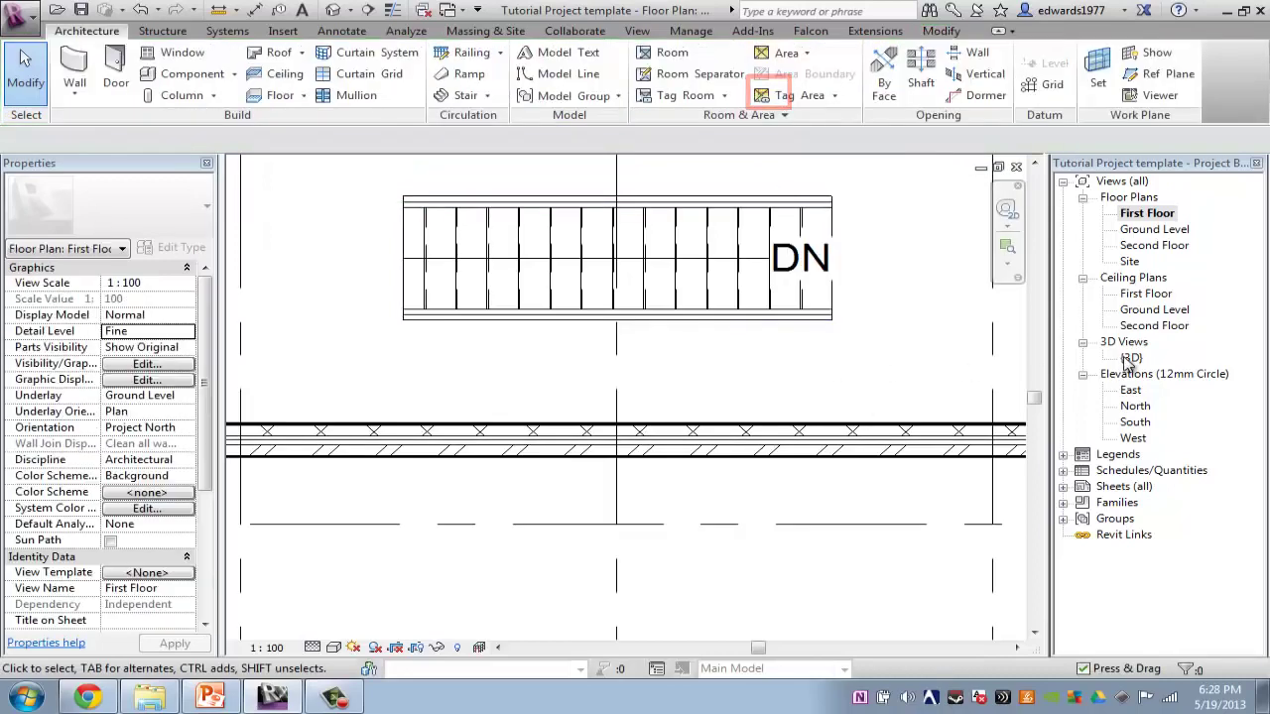
double_click(1131, 358)
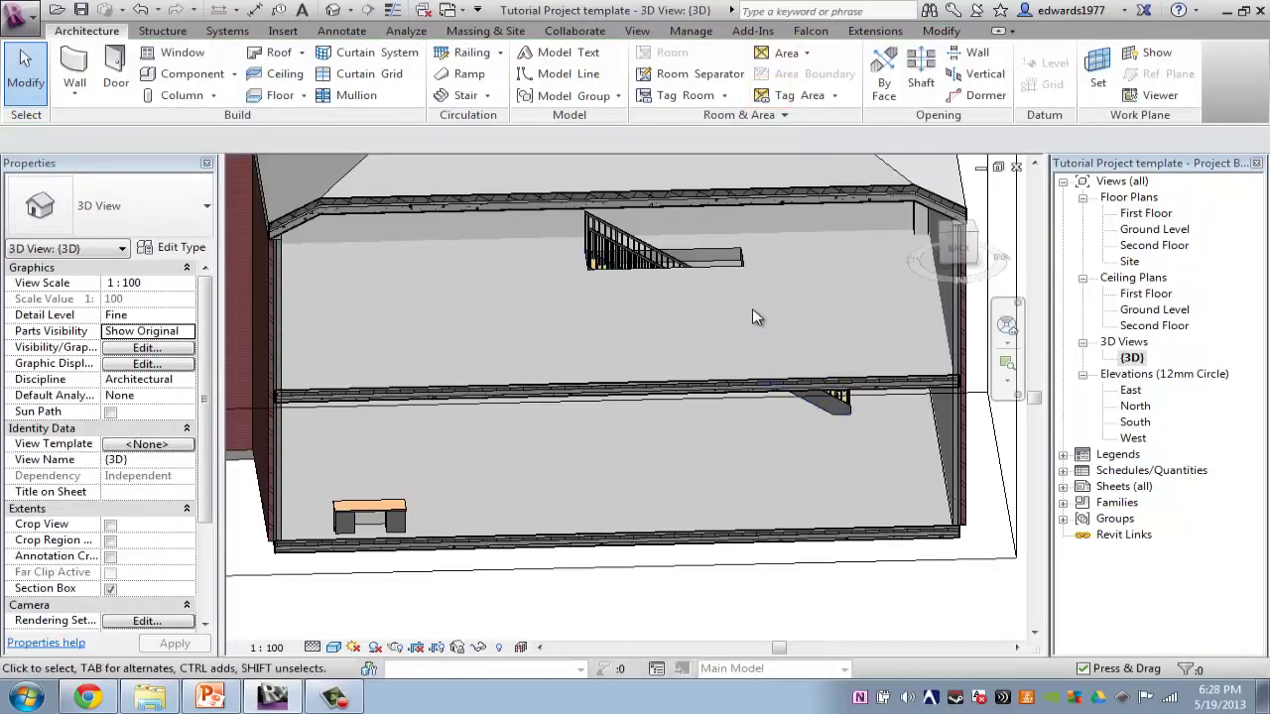
shift+middle_drag(772, 288, 822, 392)
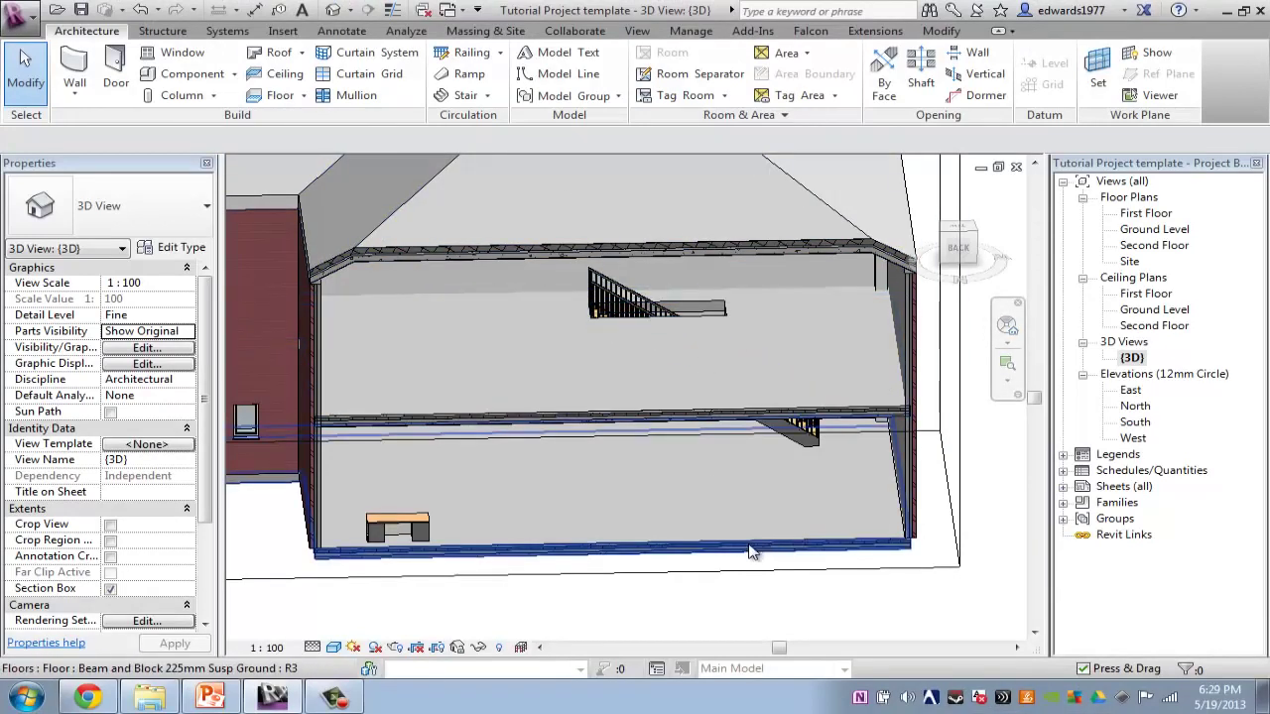
click(620, 307)
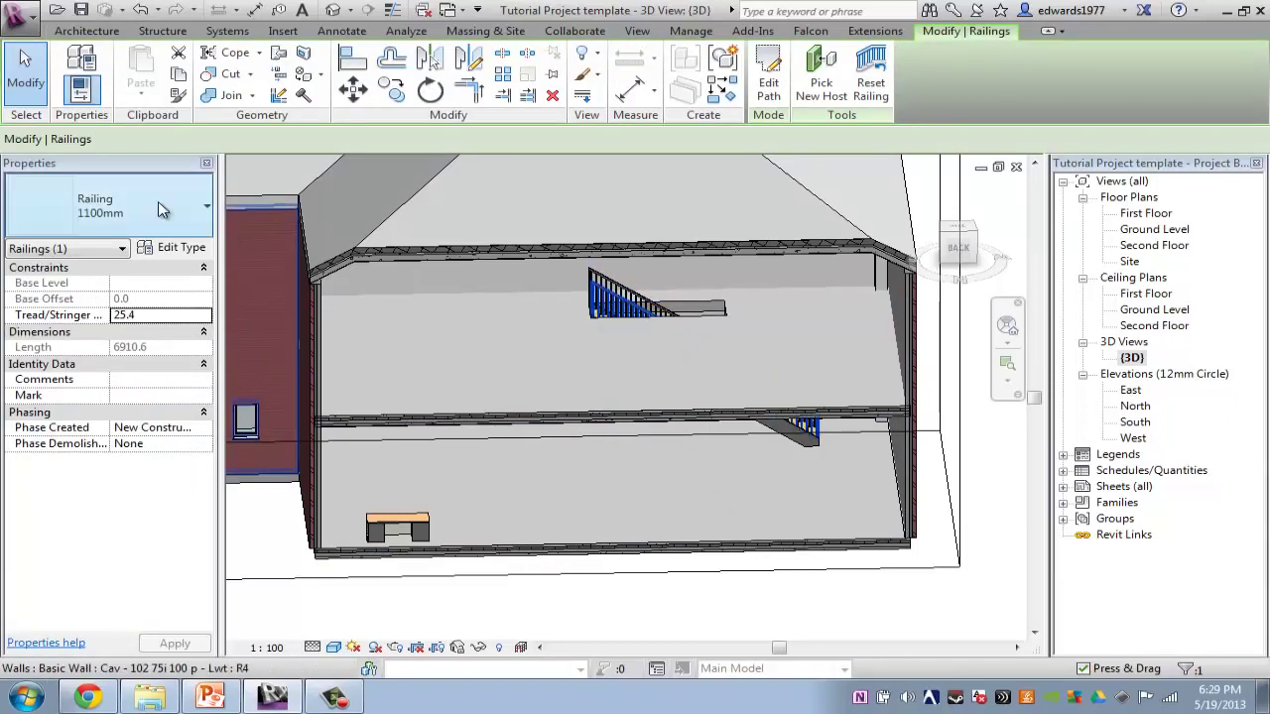
click(158, 200)
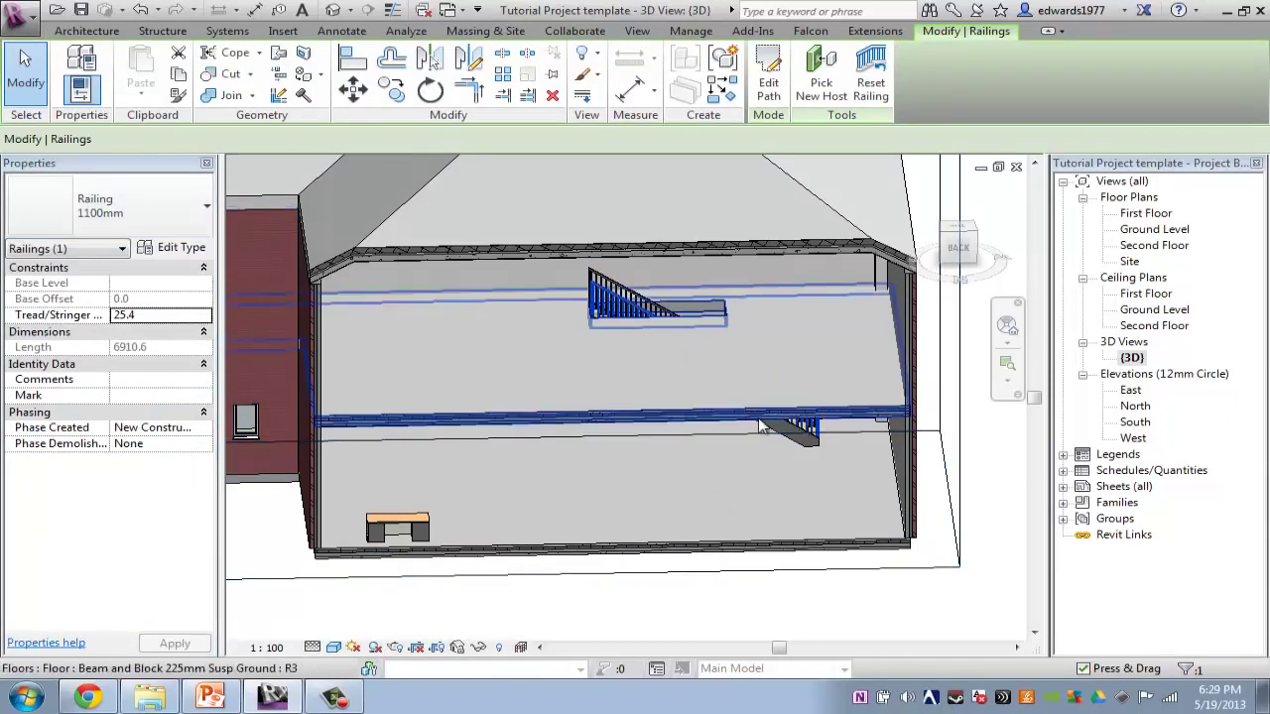
click(589, 367)
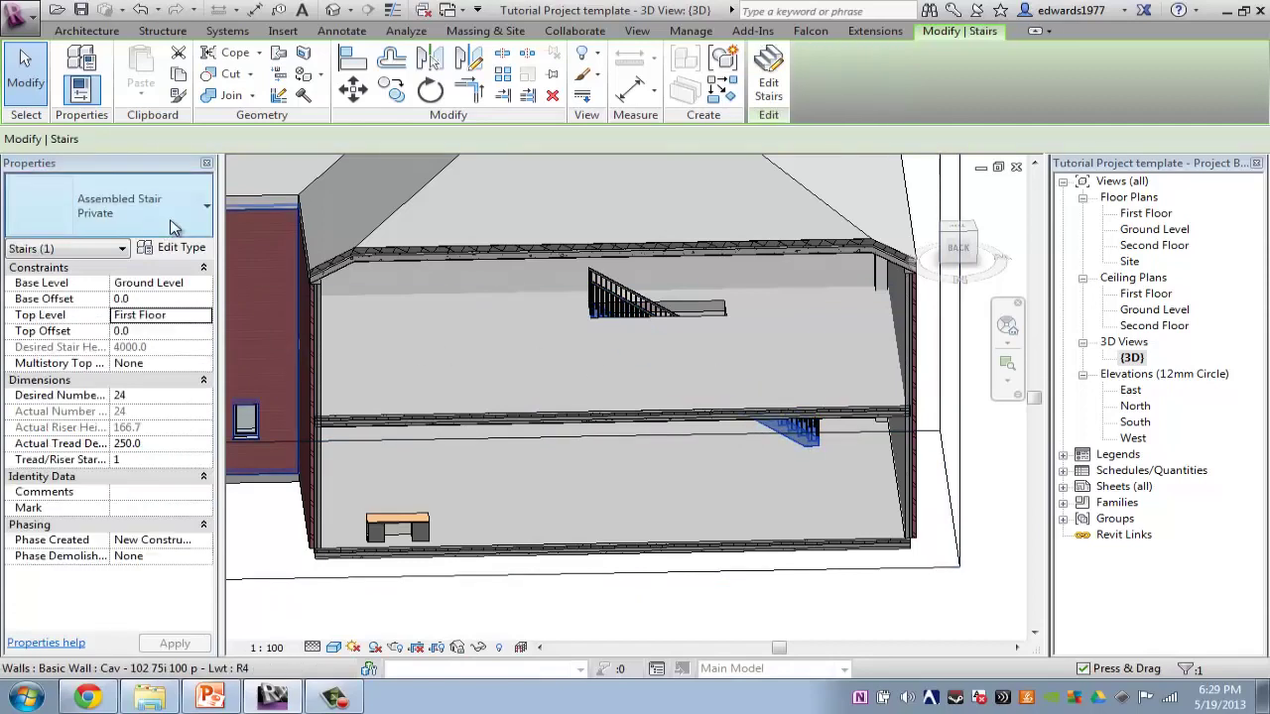
key(Escape)
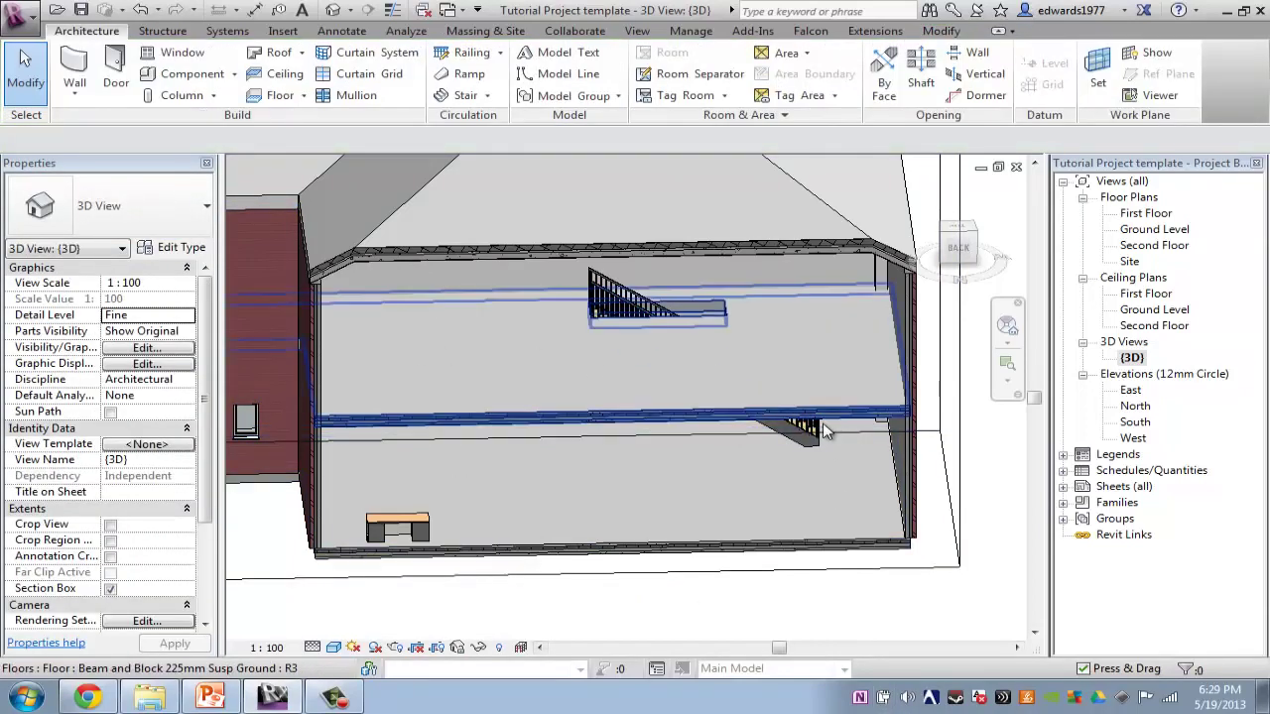
scroll(823, 430, up, 5)
scroll(808, 496, down, 4)
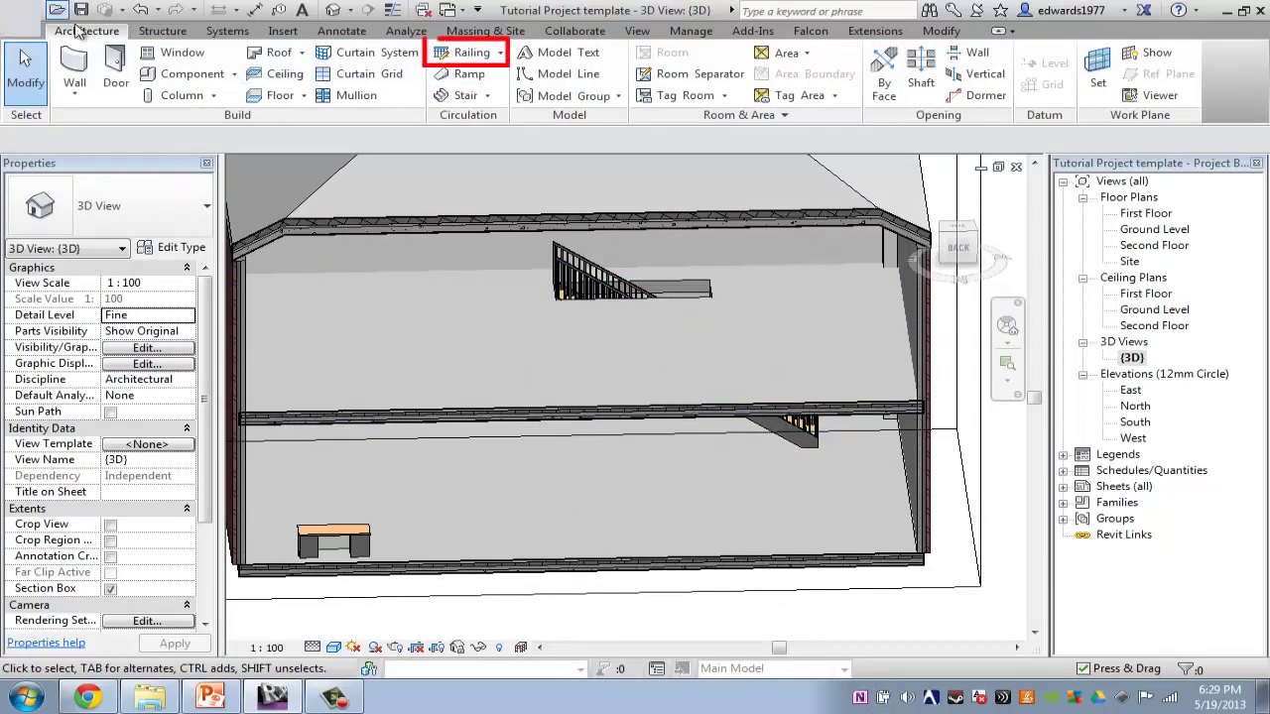
- Start a railing Sketch Path and frame the stair on the First Floor plan
click(501, 56)
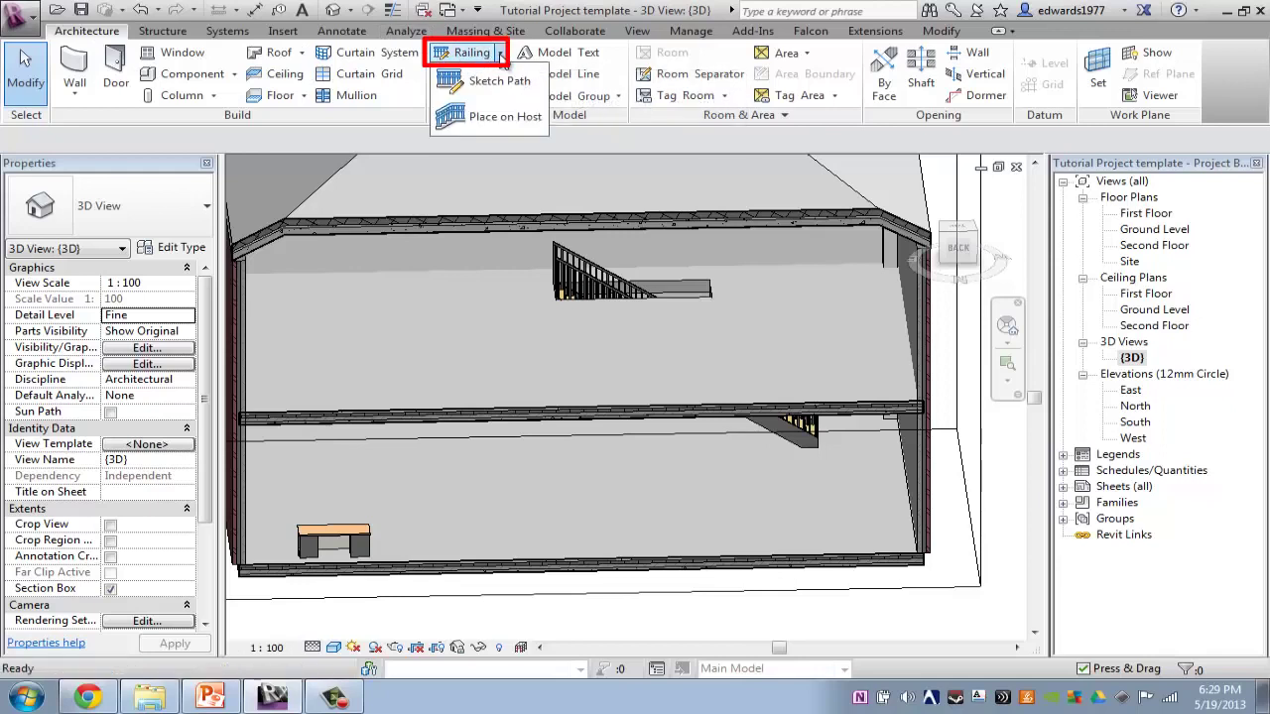
click(501, 55)
click(501, 56)
click(501, 56)
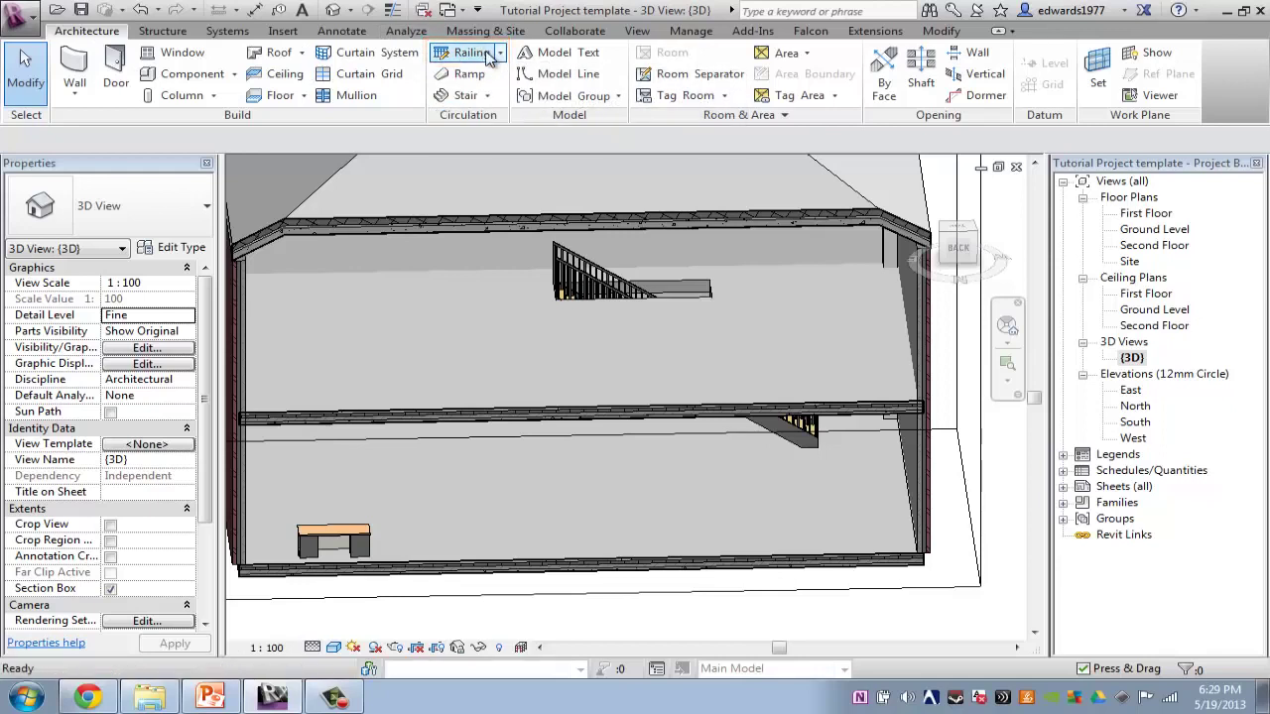
click(453, 50)
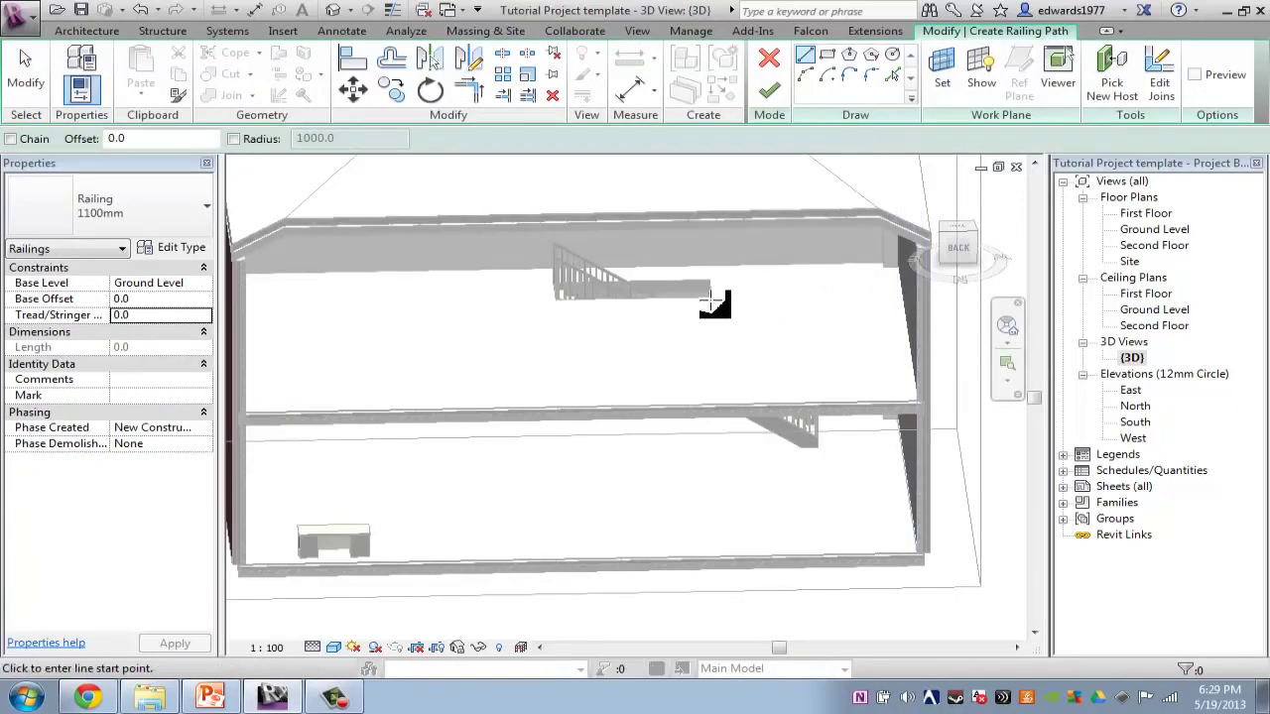
double_click(1145, 214)
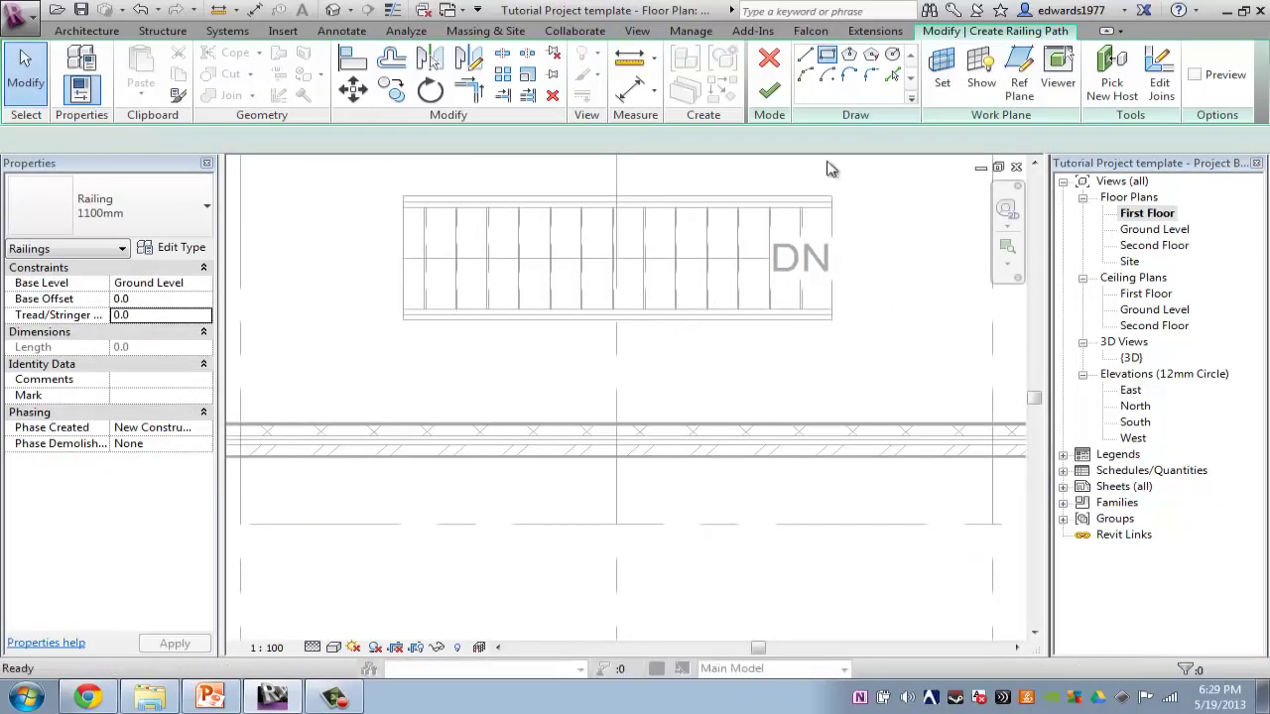
scroll(360, 216, down, 2)
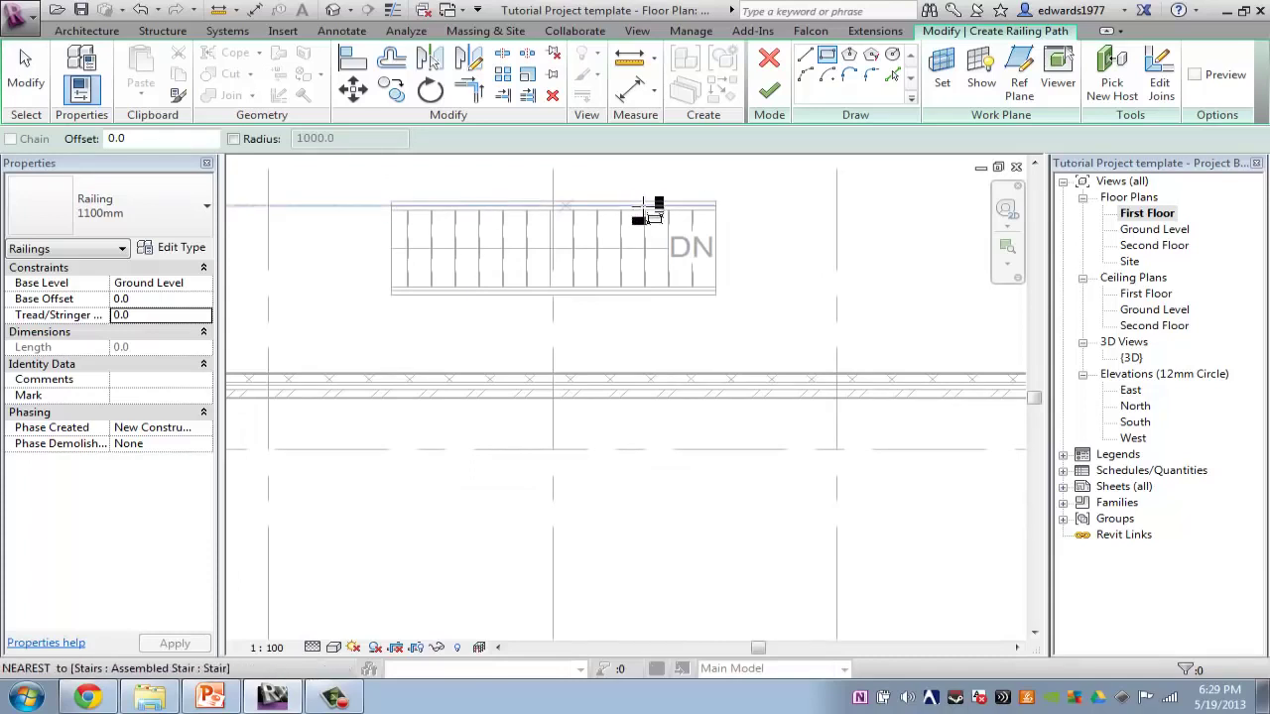
middle_drag(419, 249, 586, 255)
scroll(958, 255, up, 3)
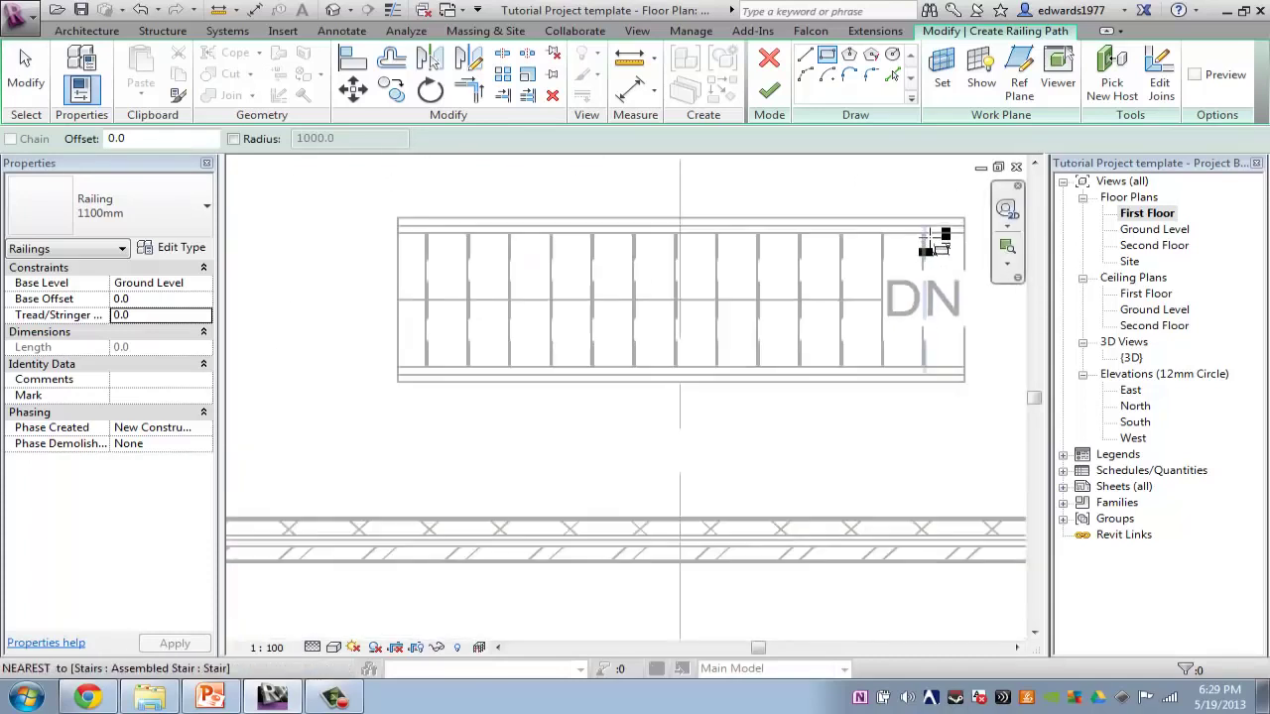
middle_drag(935, 245, 734, 300)
scroll(762, 266, up, 2)
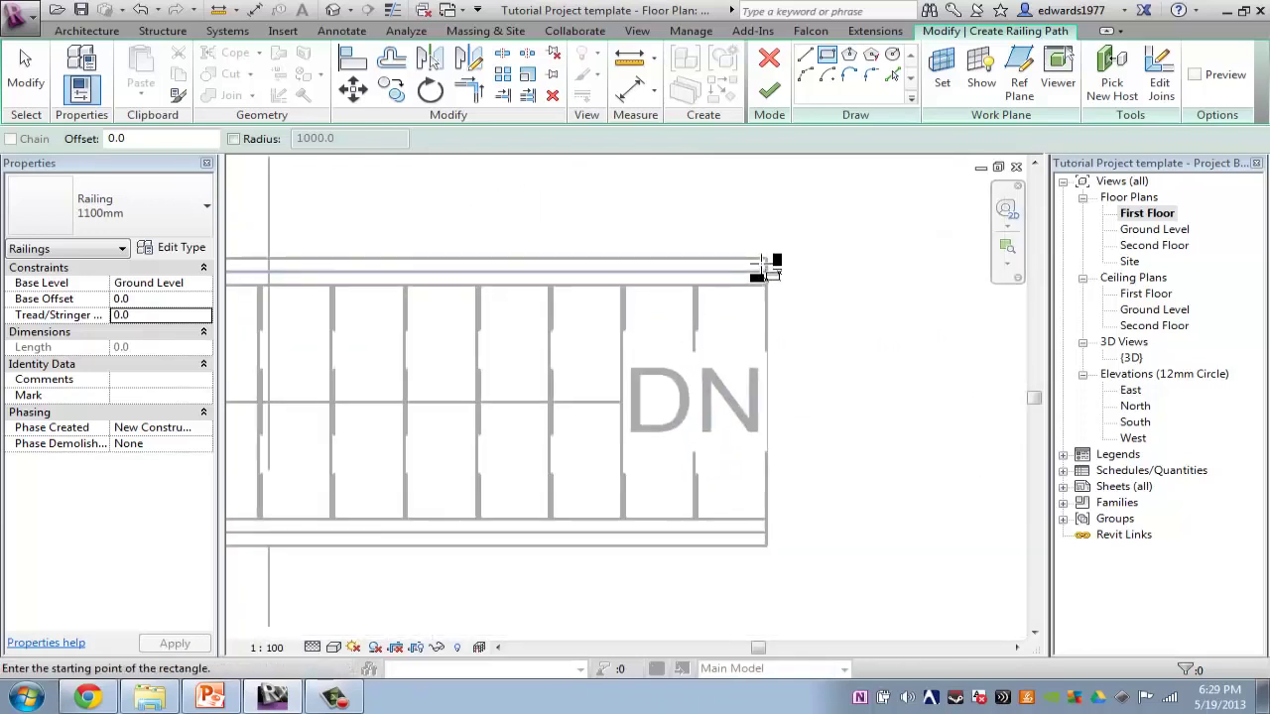
- Sketch the 1100mm railing path along the stair opening's top, left and bottom edges and finish it
click(767, 261)
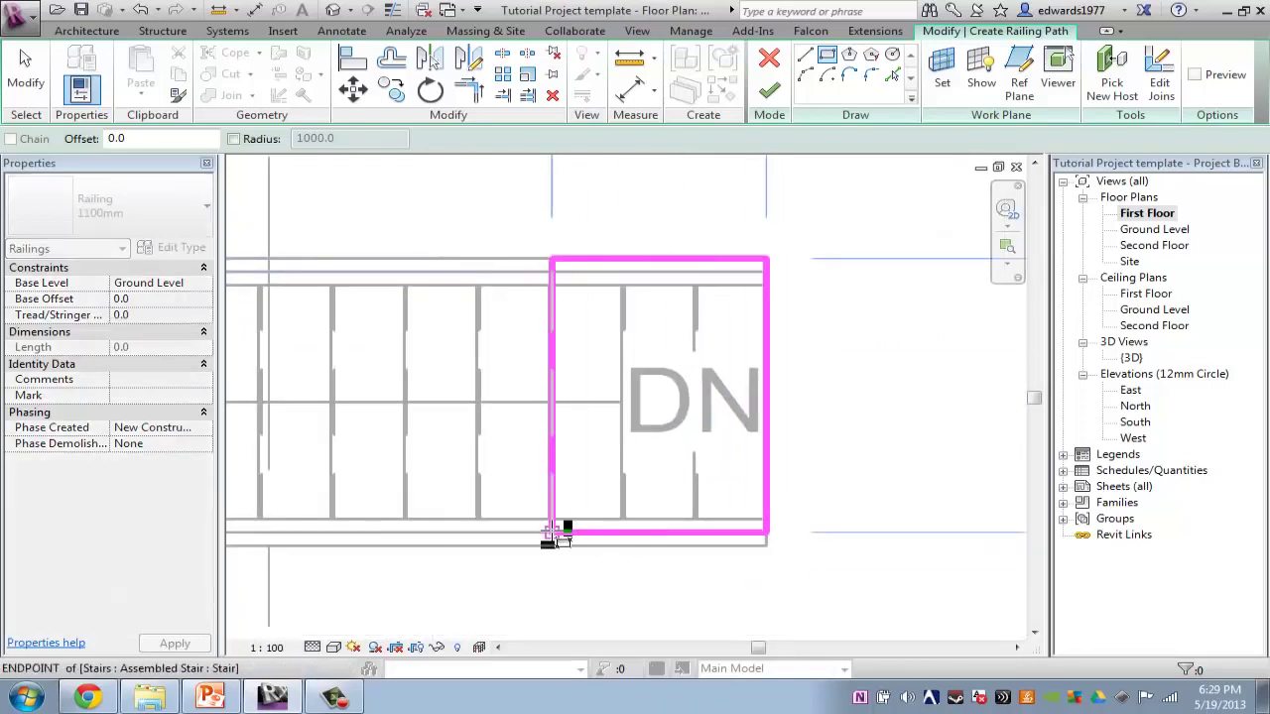
key(Escape)
key(Escape)
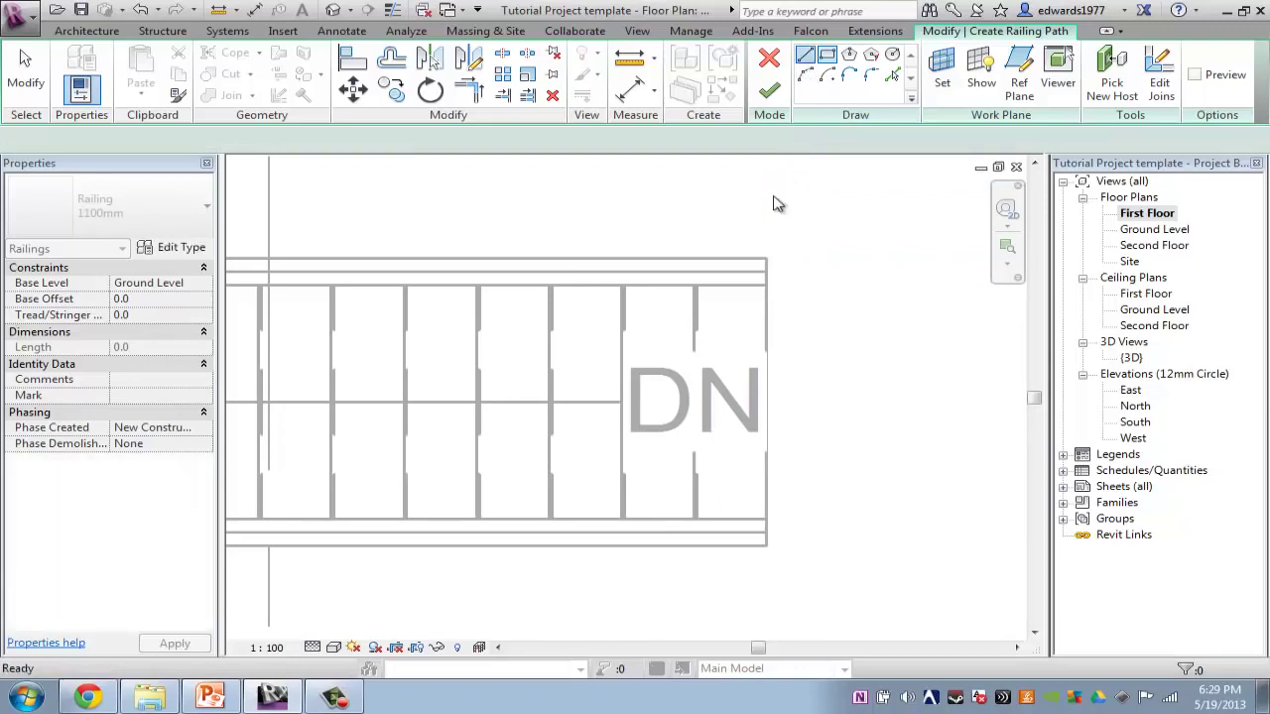
click(767, 261)
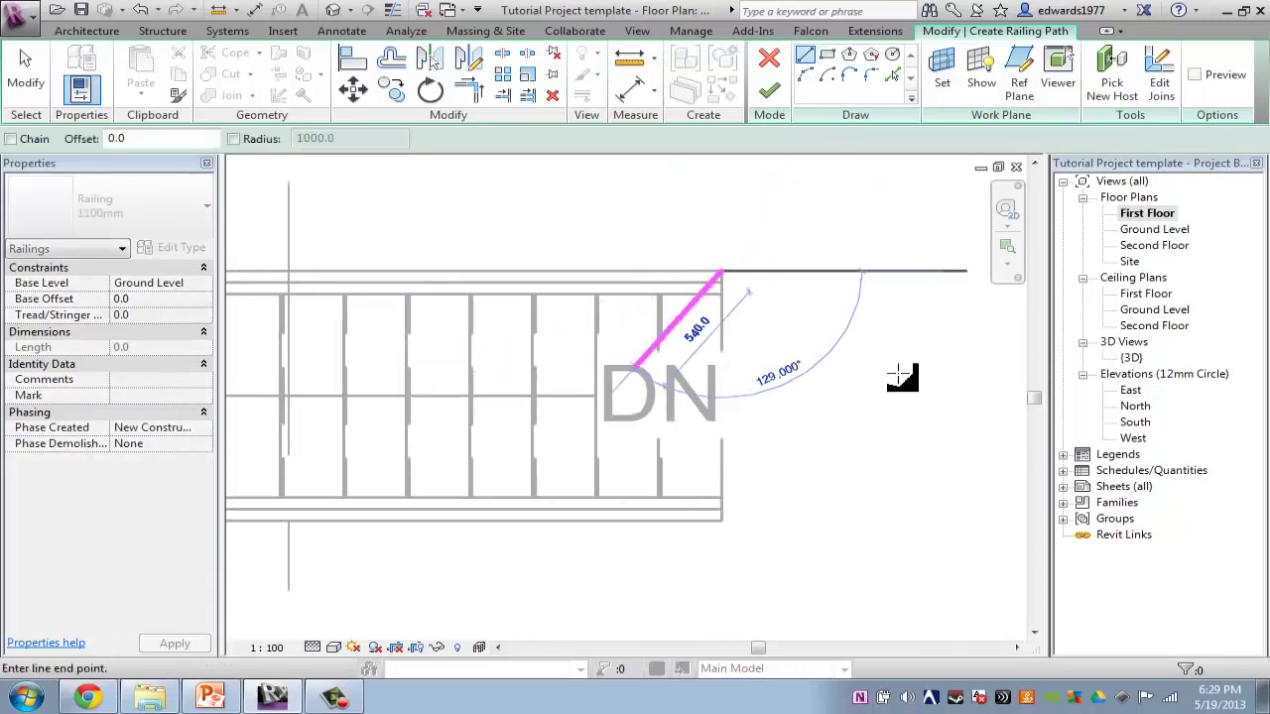
scroll(595, 377, down, 2)
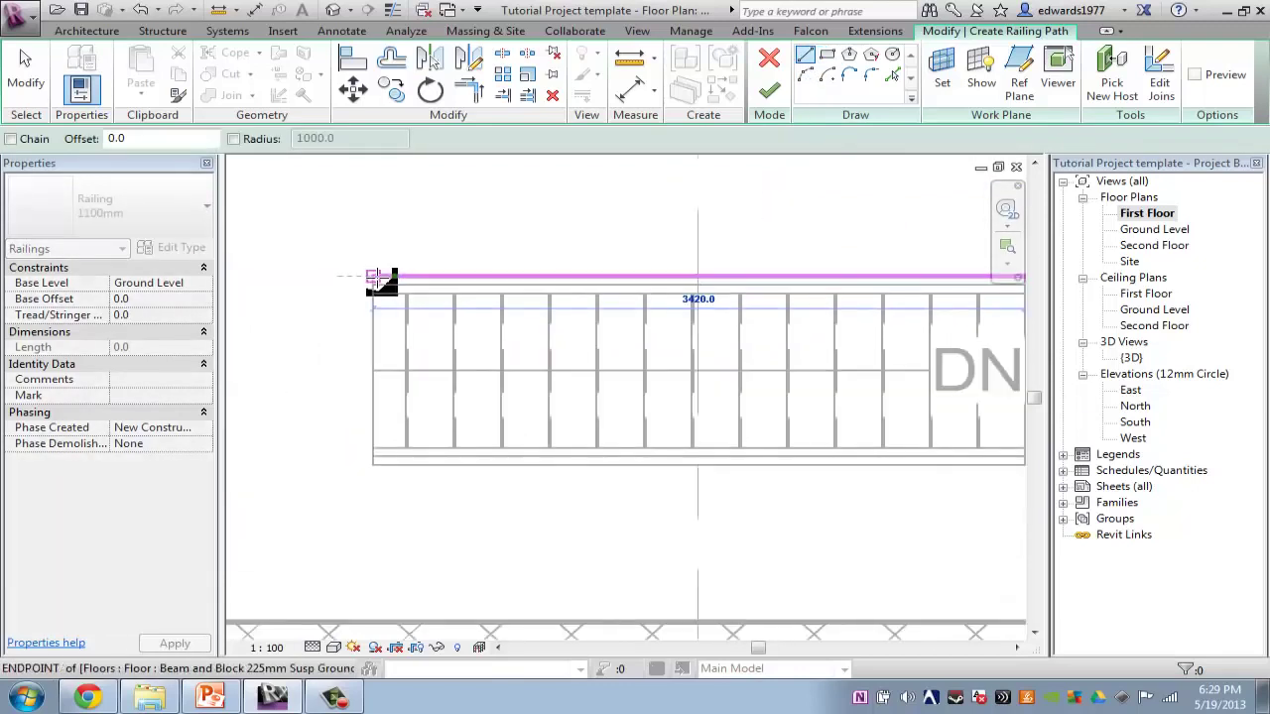
click(375, 276)
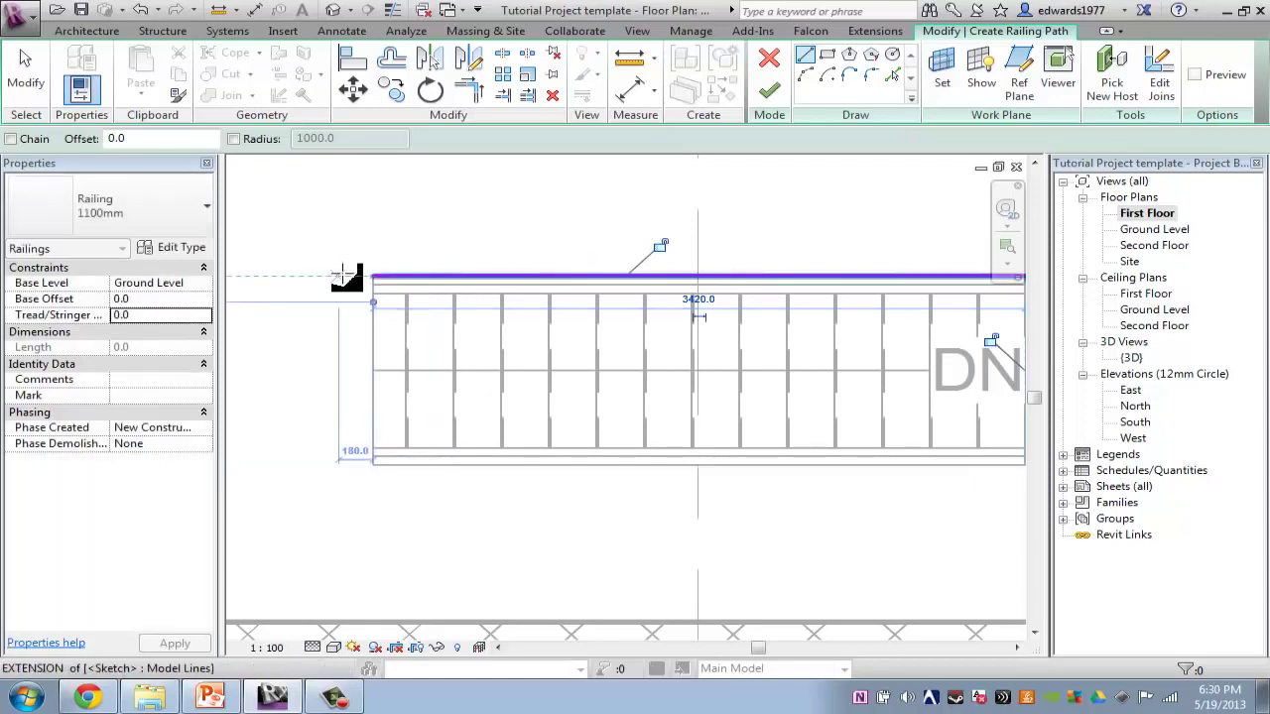
click(373, 463)
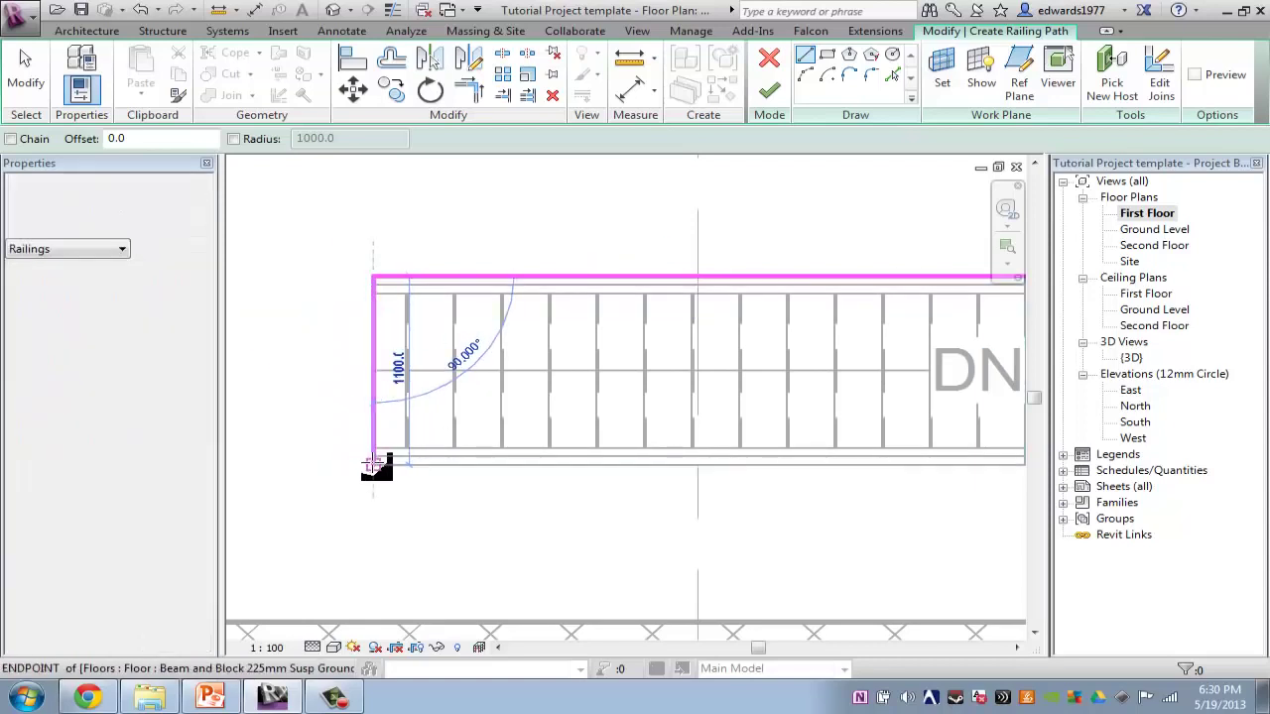
middle_drag(696, 463, 407, 447)
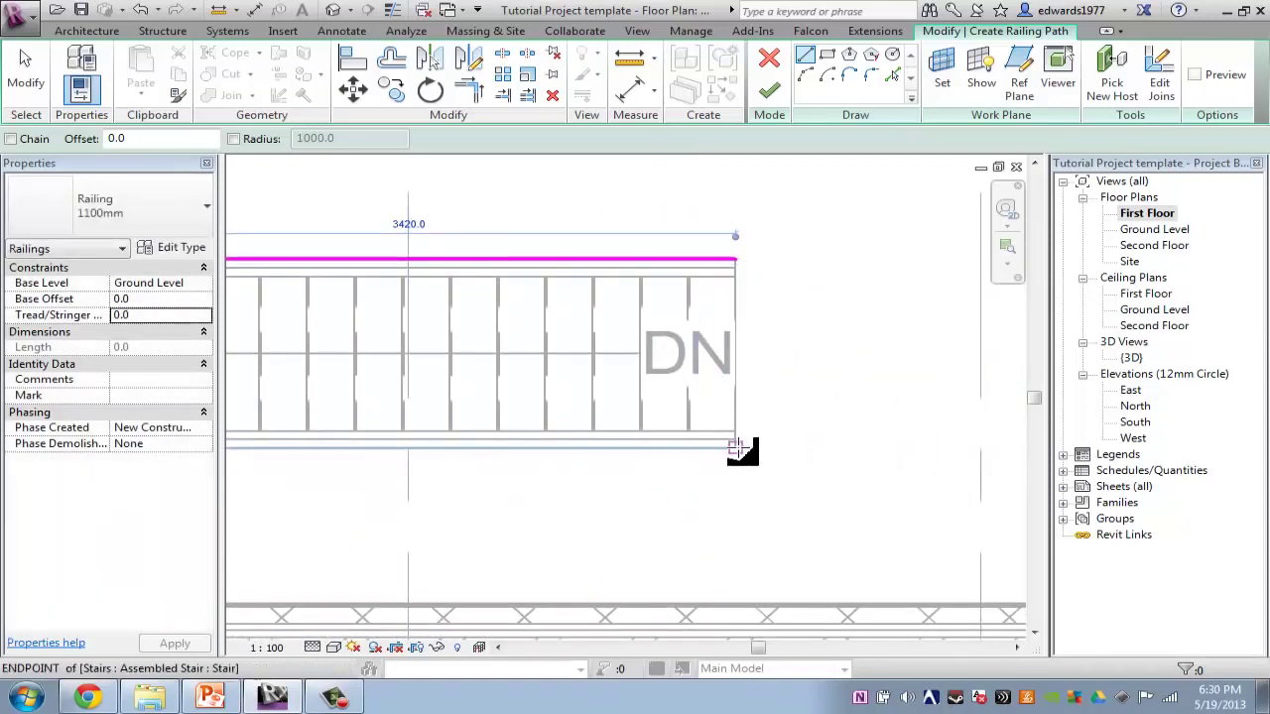
click(1024, 464)
middle_drag(576, 475, 918, 469)
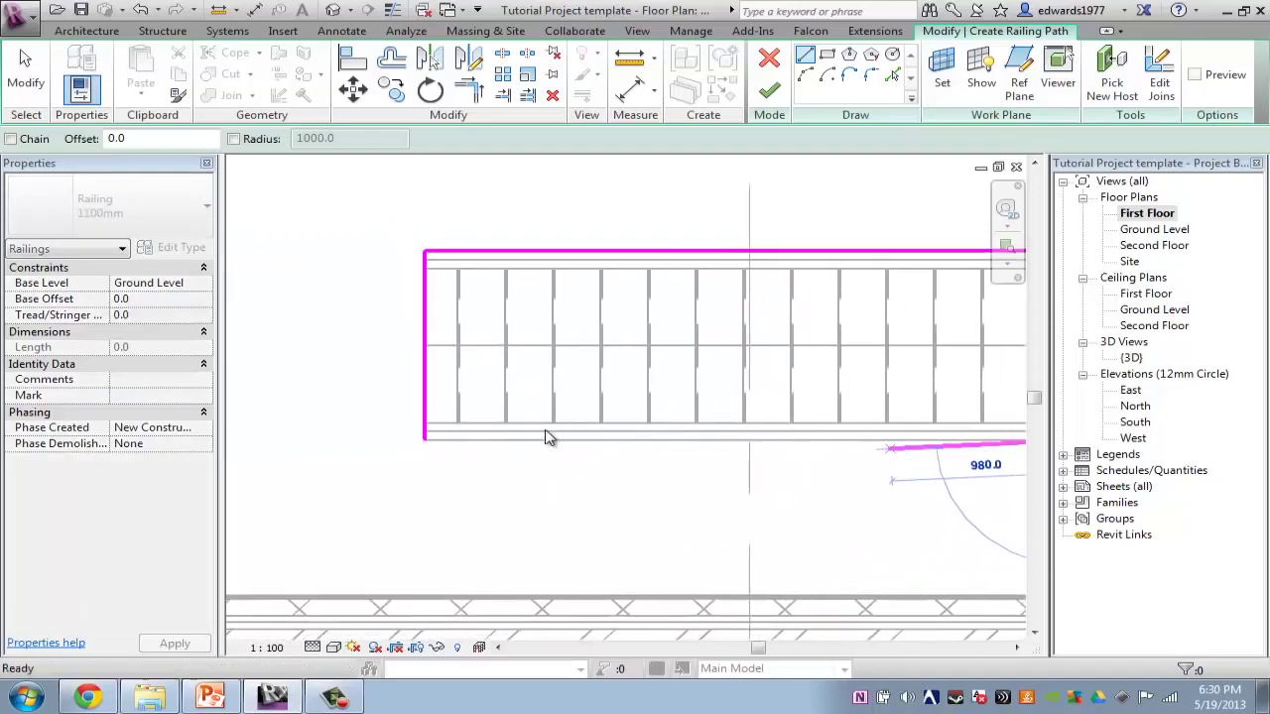
click(433, 438)
click(769, 90)
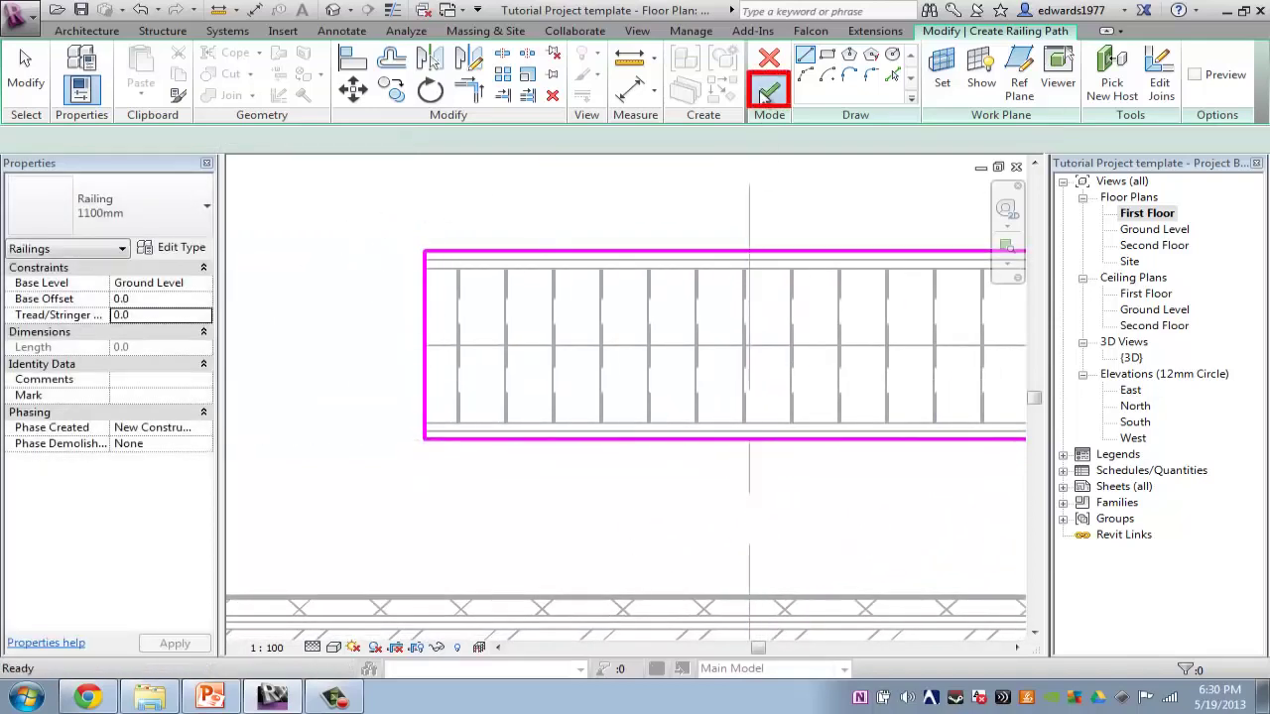
click(728, 235)
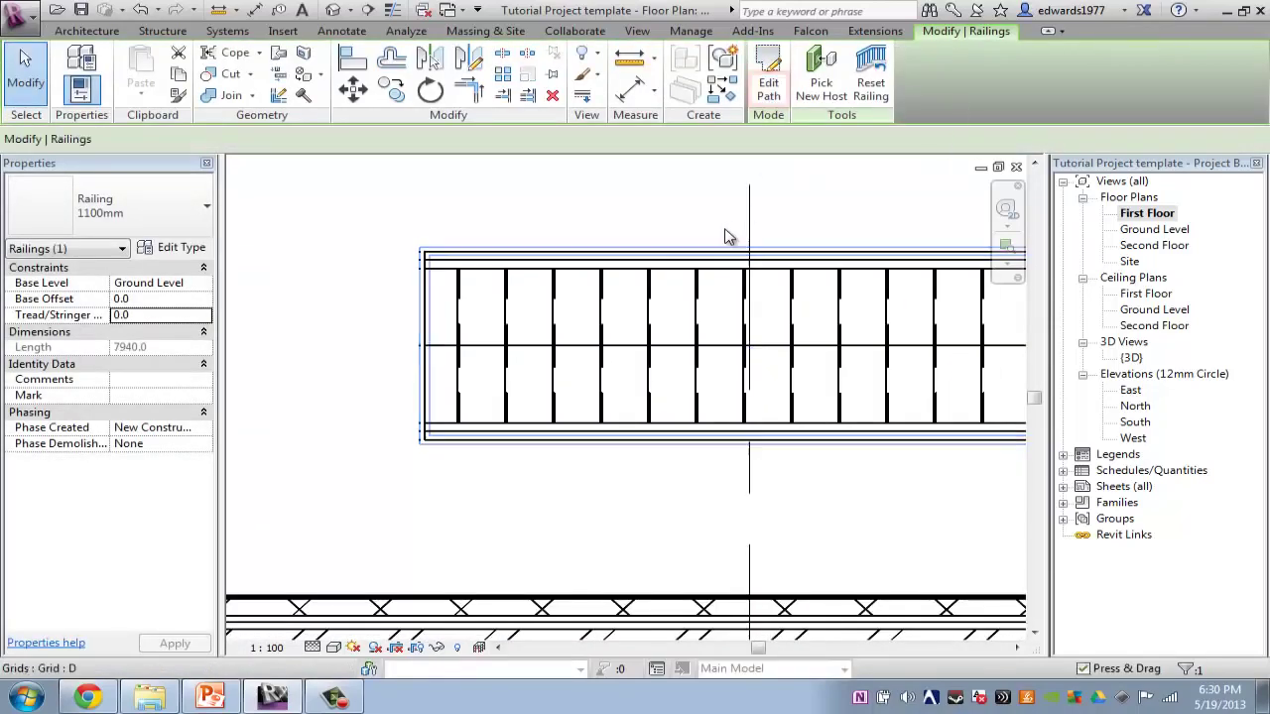
- In the {3D} view, change the new railing's Base Level to First Floor
double_click(1129, 358)
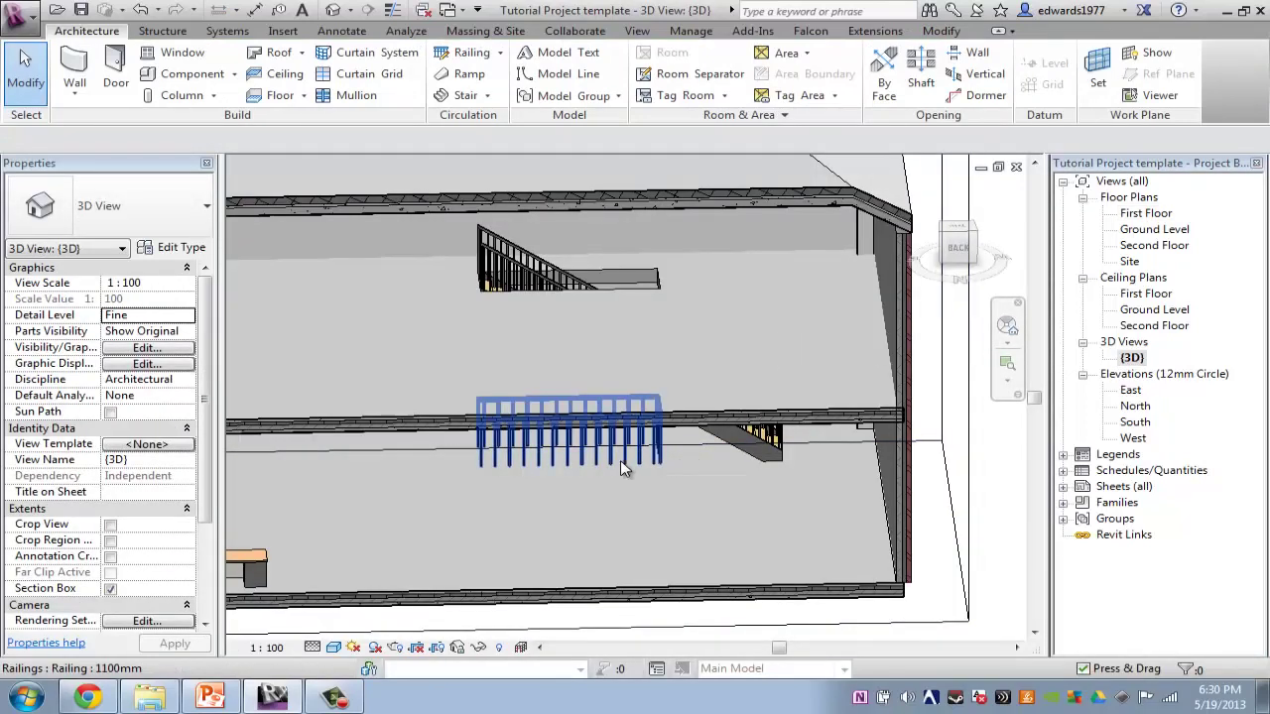
shift+middle_drag(620, 461, 650, 498)
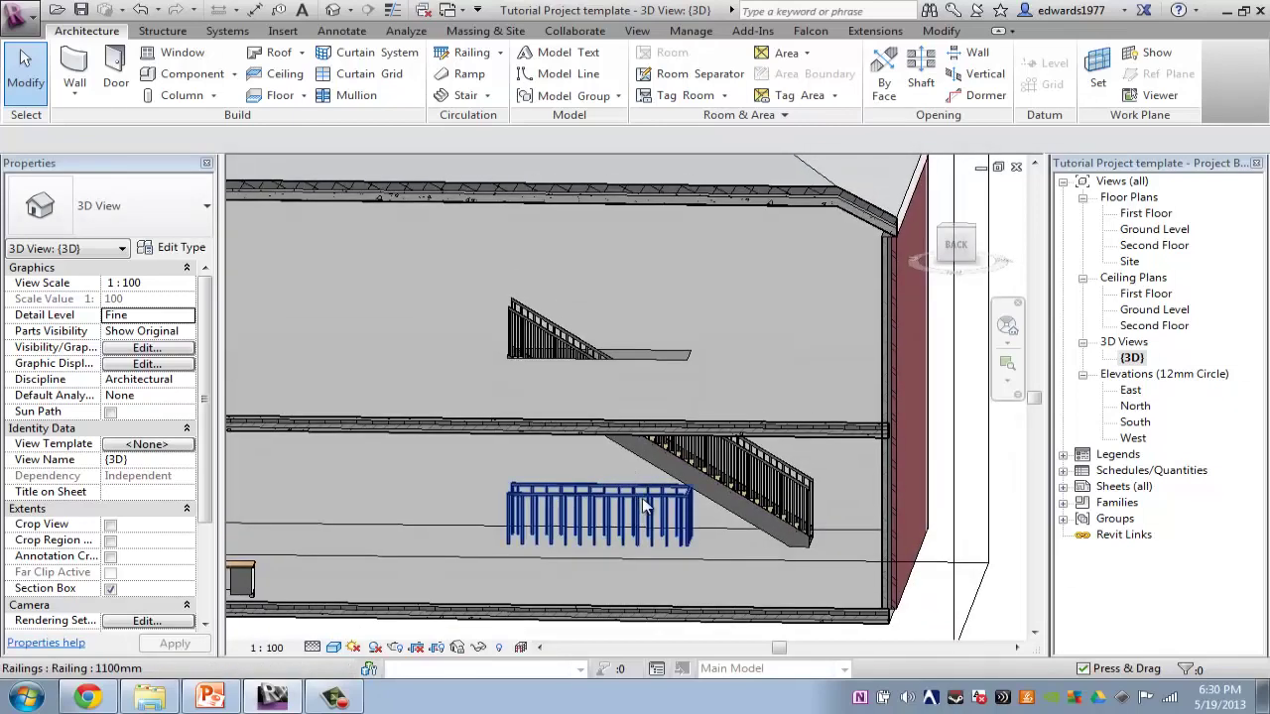
click(649, 498)
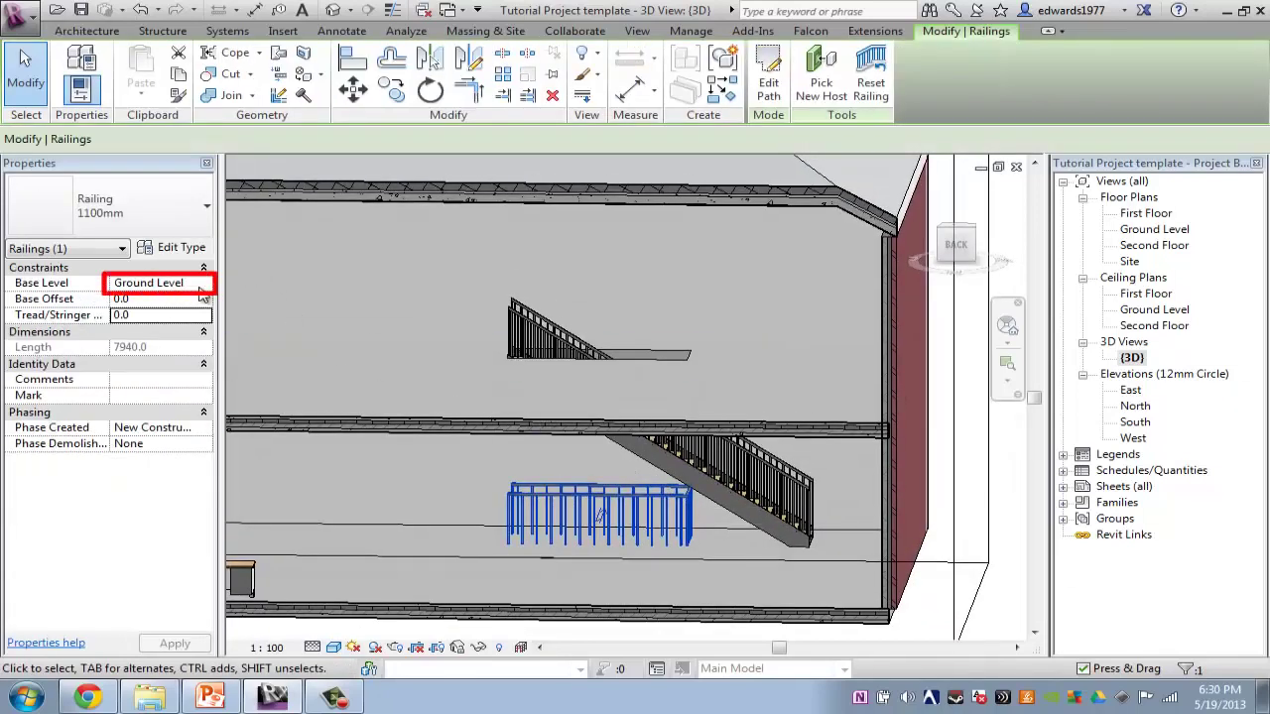
click(202, 289)
click(166, 326)
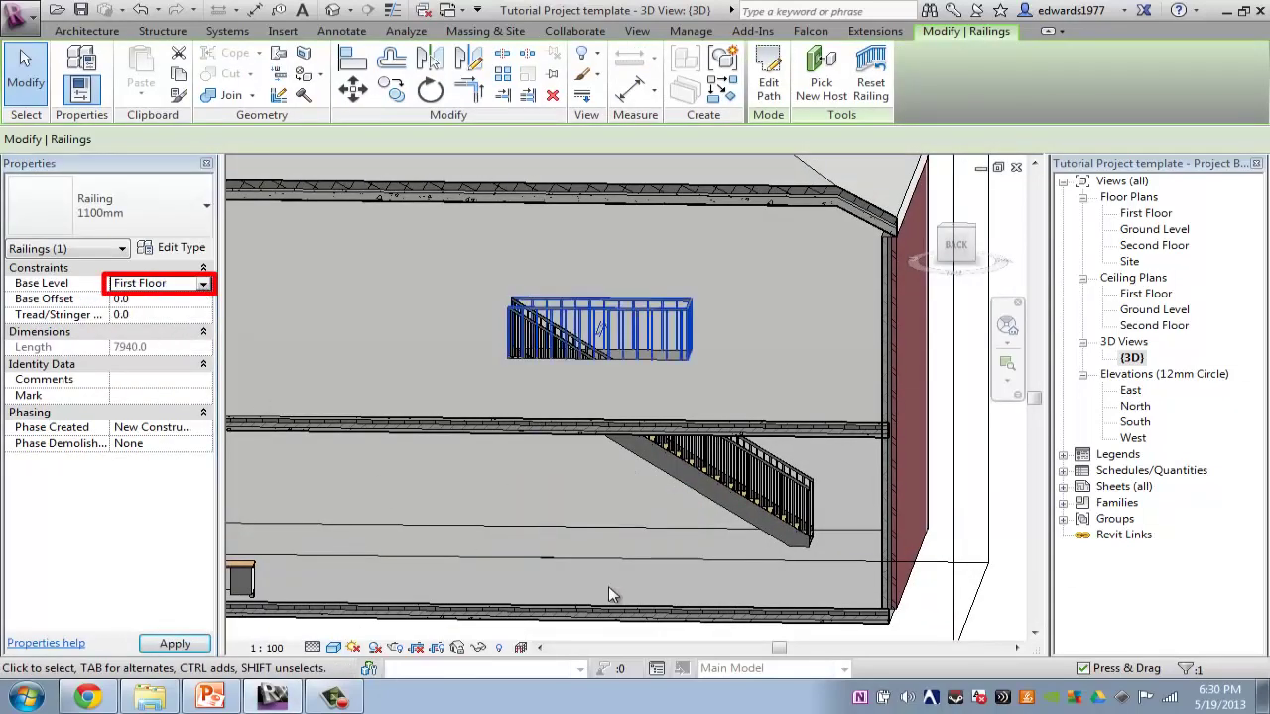
click(989, 481)
shift+middle_drag(893, 447, 633, 334)
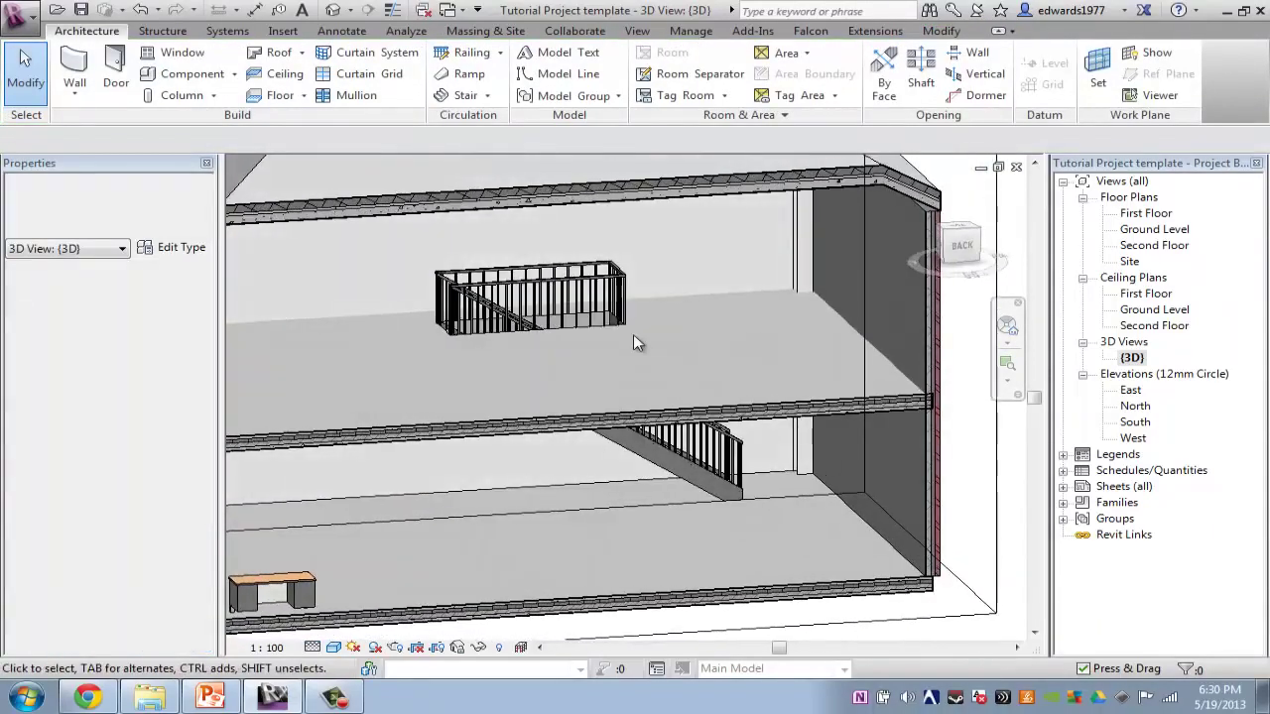
- Set the railing around the upstairs shaft opening to the 900mm Pipe type
click(627, 318)
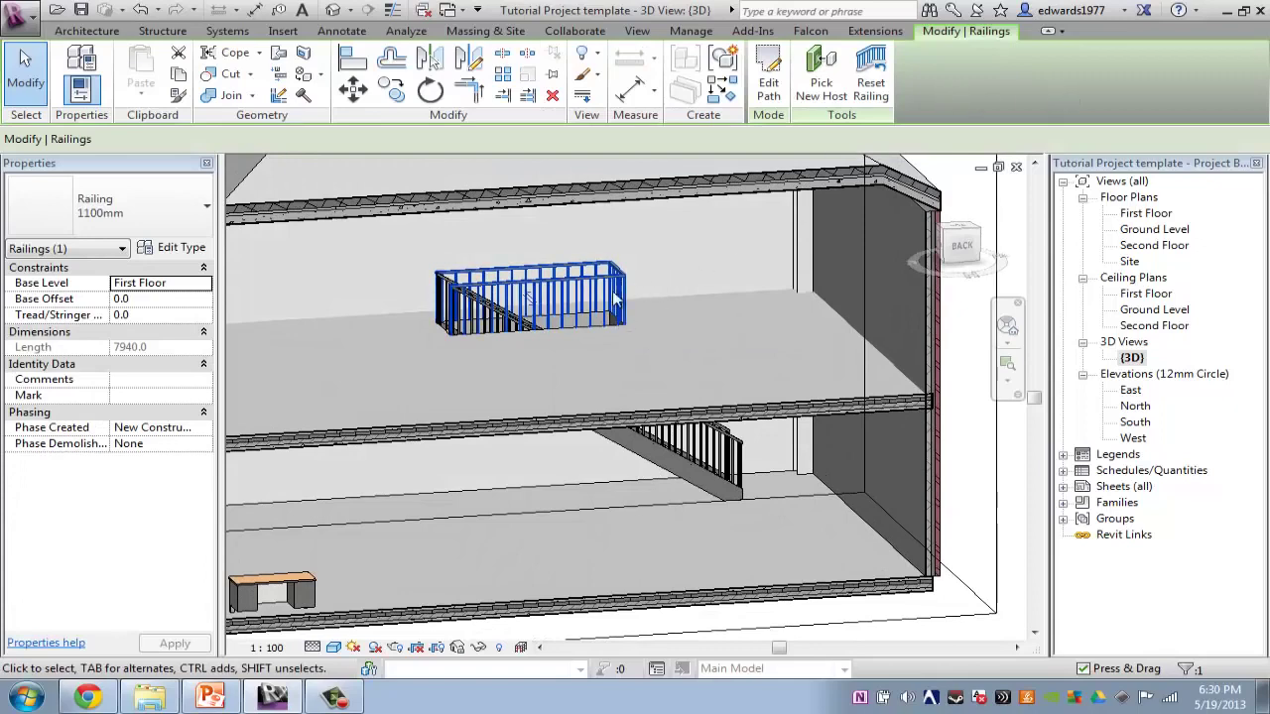
click(133, 202)
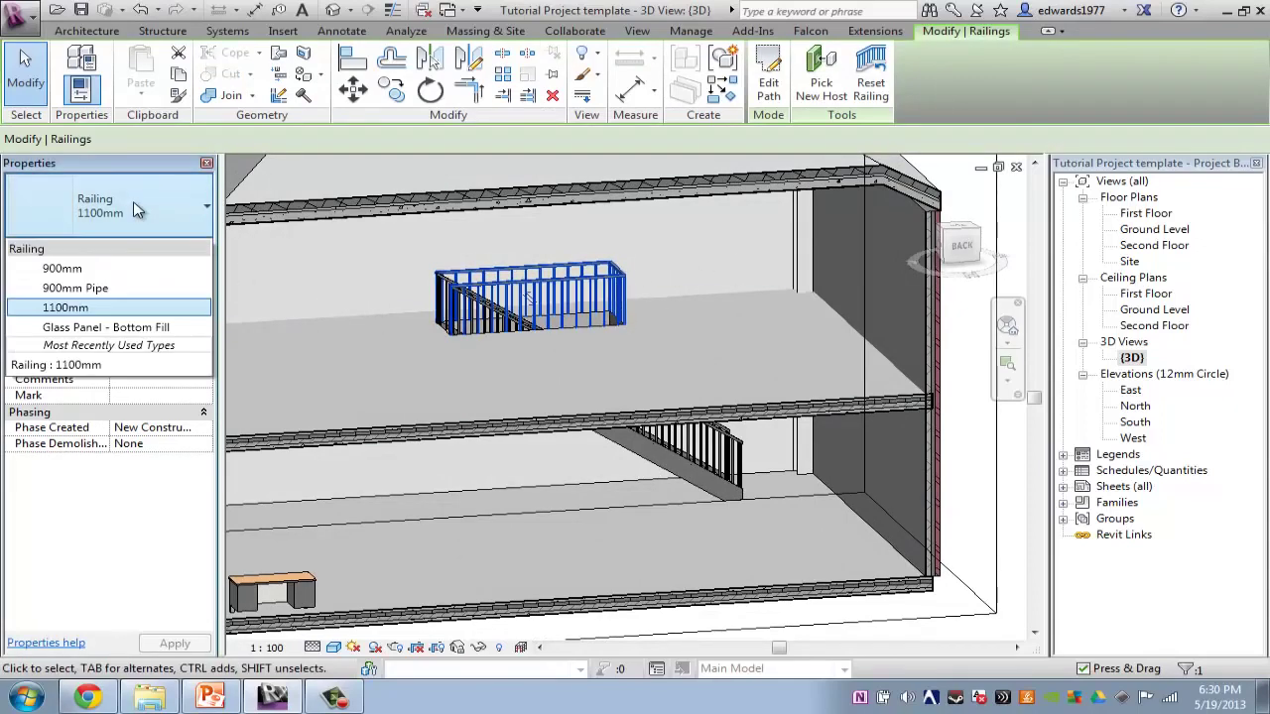
click(87, 298)
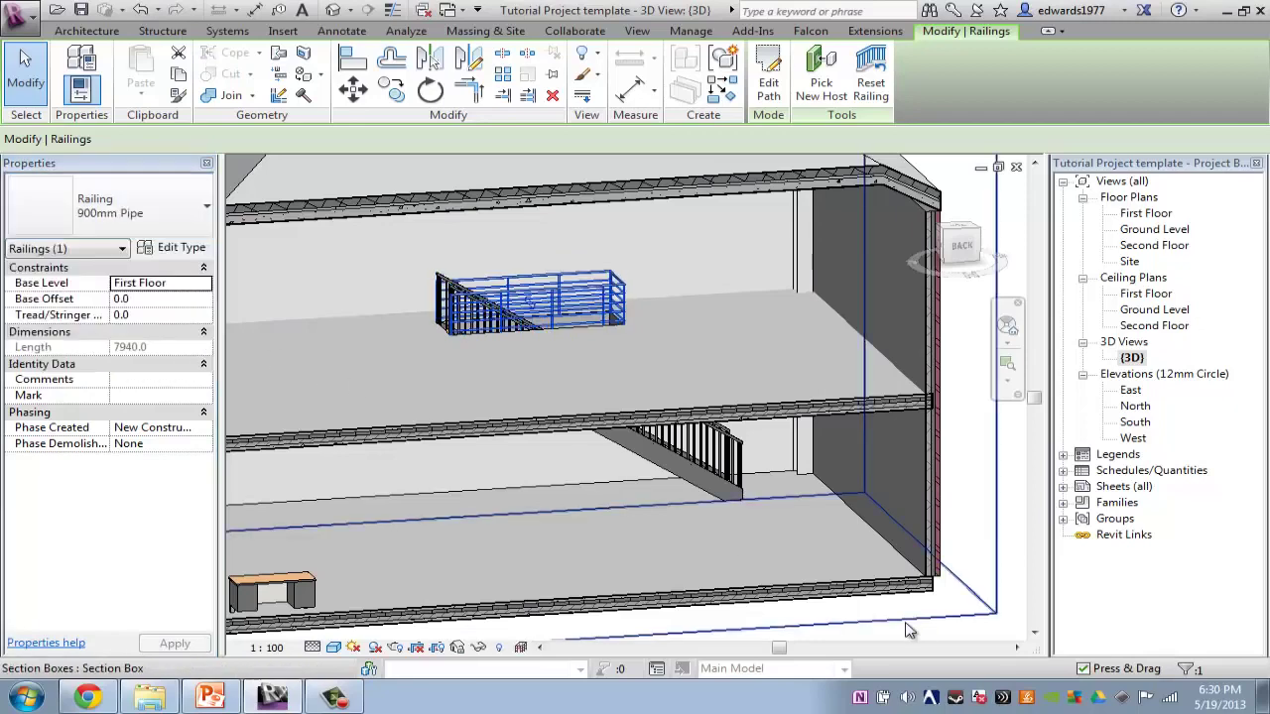
key(Escape)
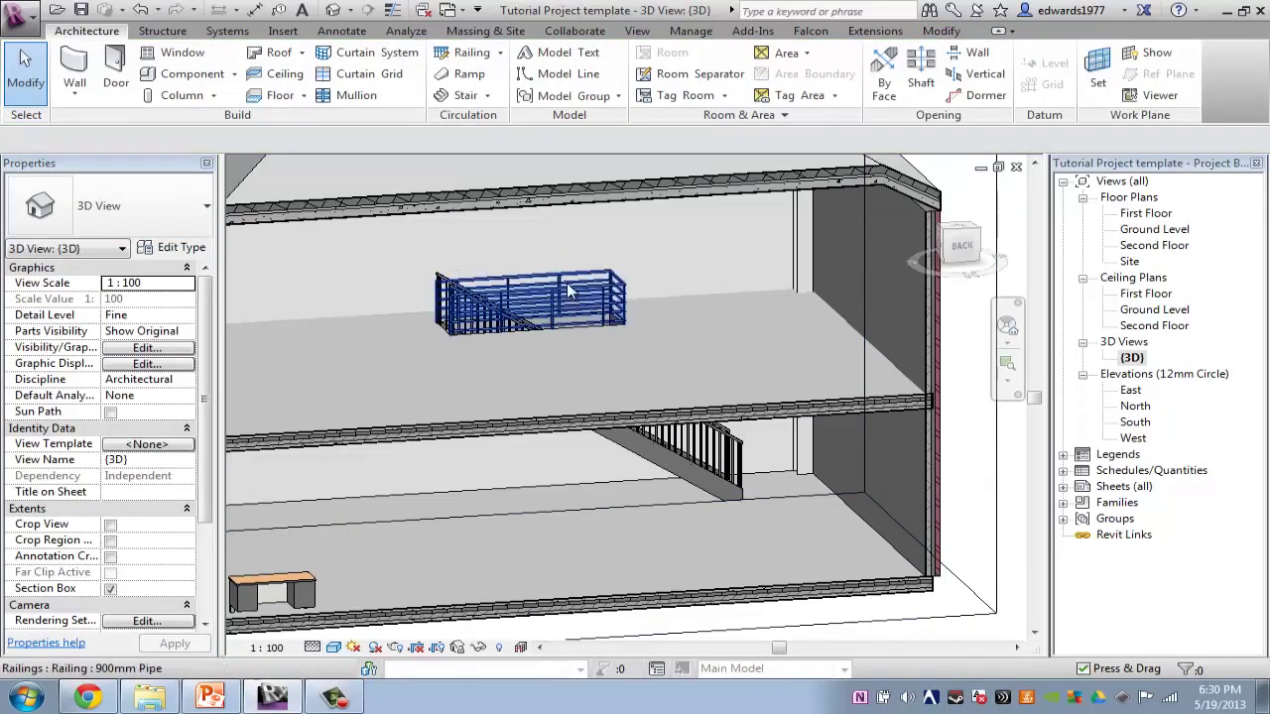
- Switch the shaft railing to Glass Panel - Bottom Fill and orbit to view the glass panels
click(449, 282)
click(169, 207)
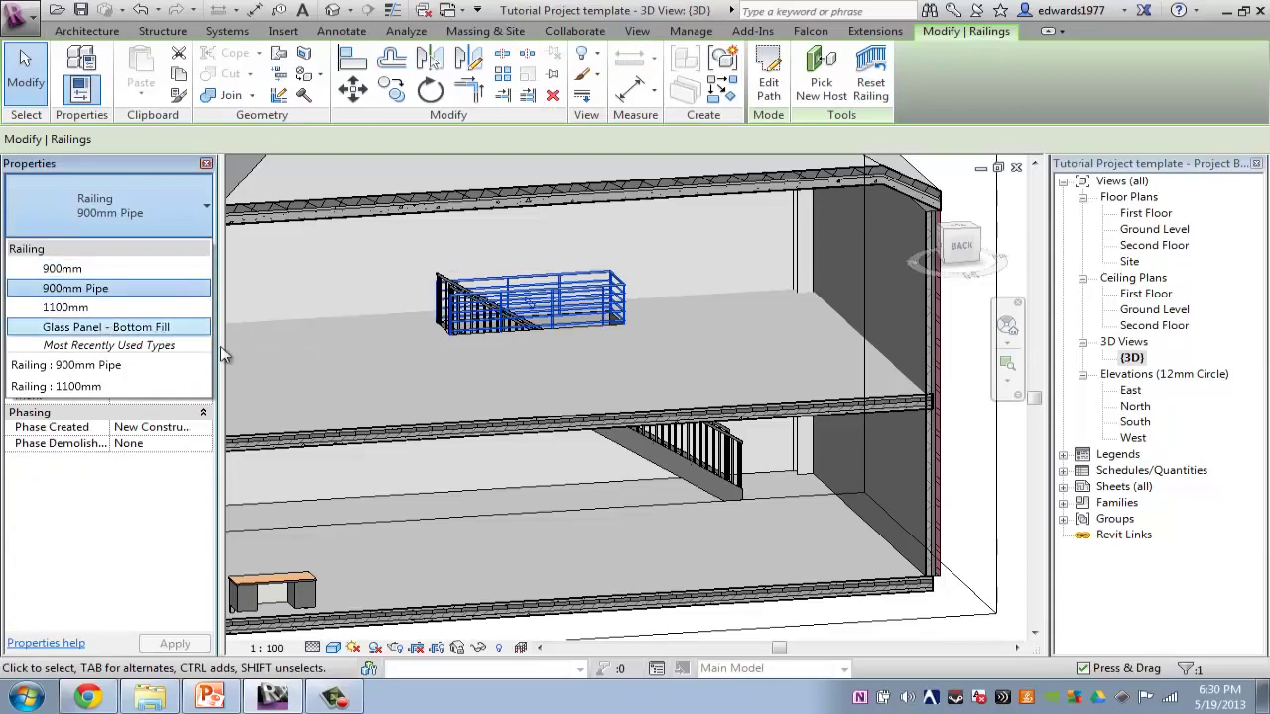
click(106, 327)
click(1000, 525)
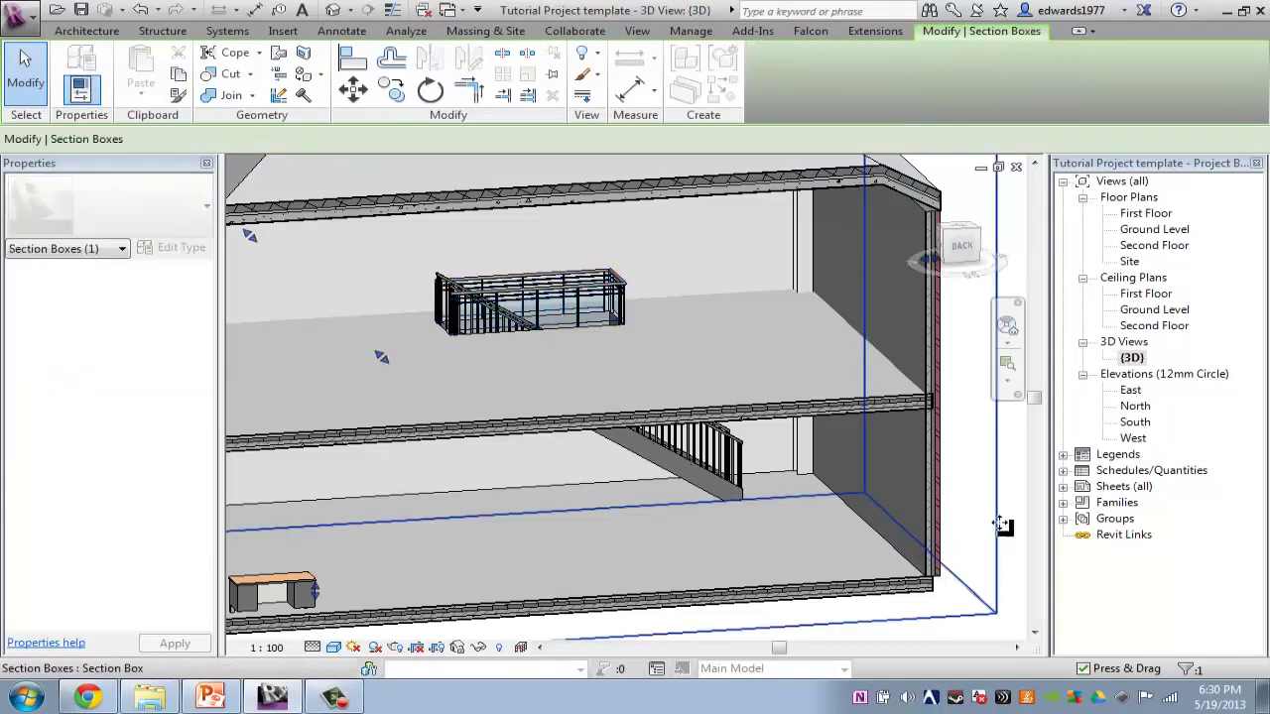
scroll(634, 331, up, 5)
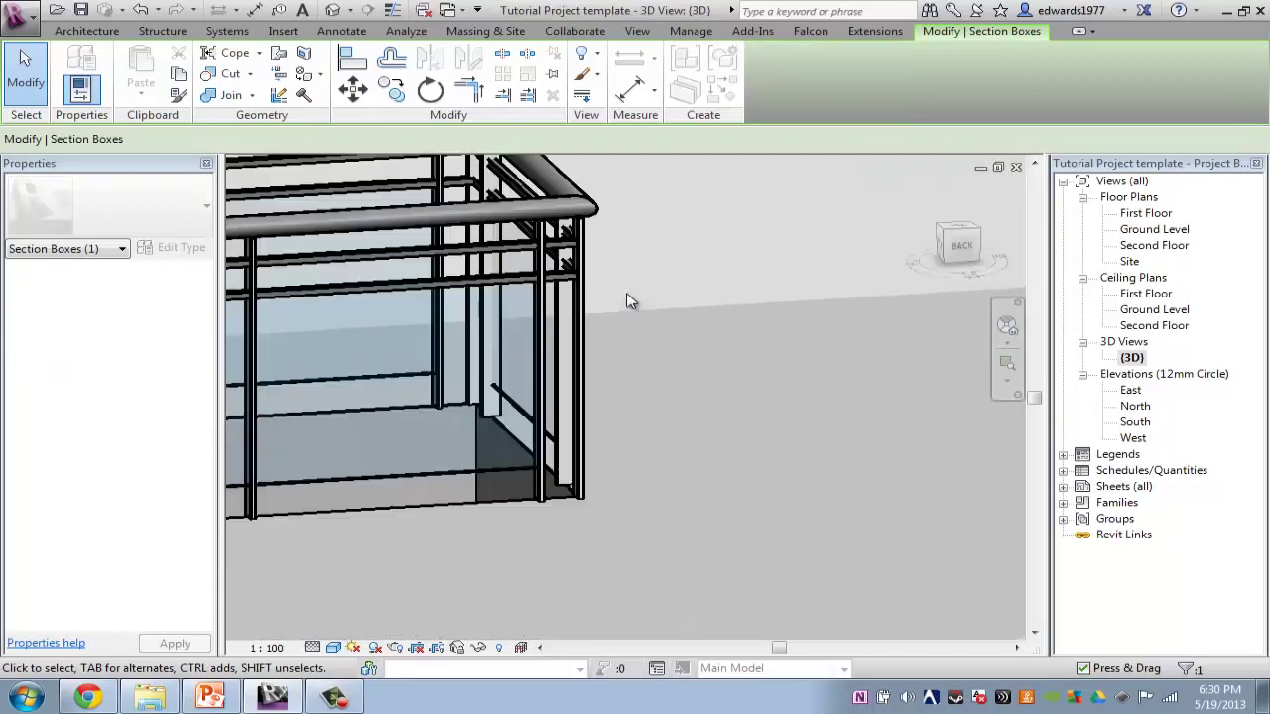
scroll(627, 296, down, 5)
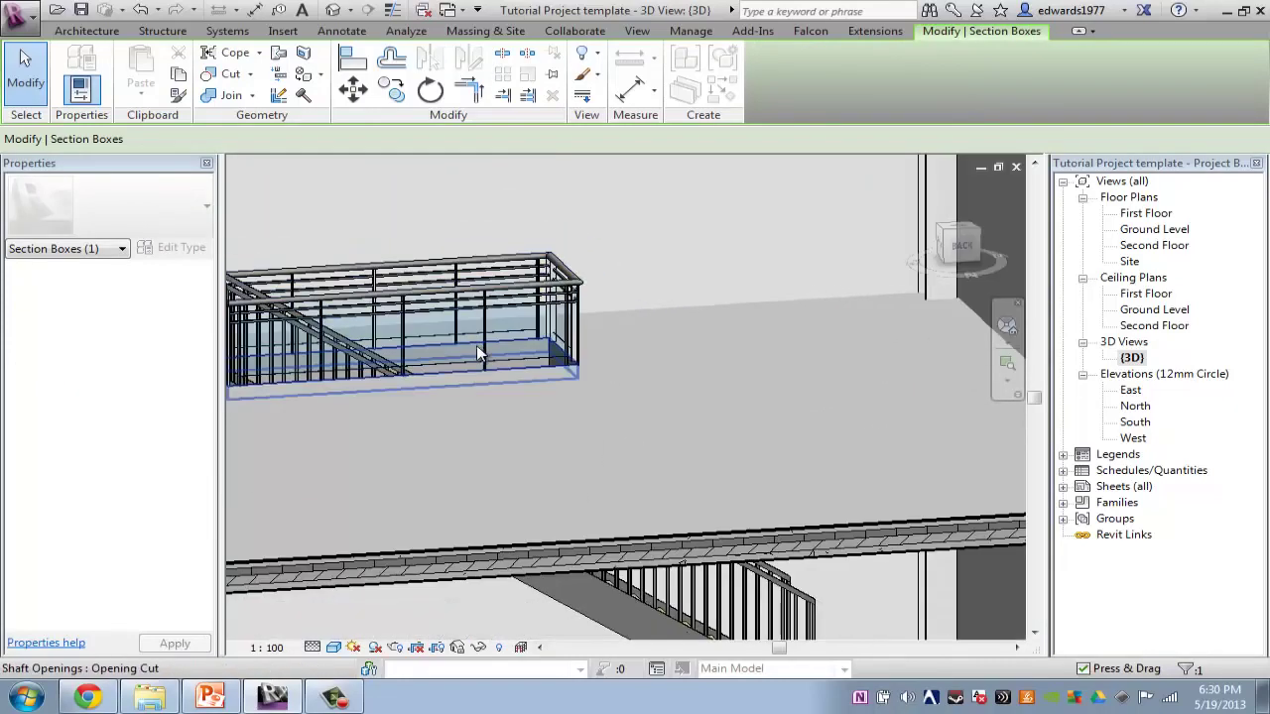
shift+middle_drag(664, 420, 870, 517)
middle_drag(824, 441, 760, 424)
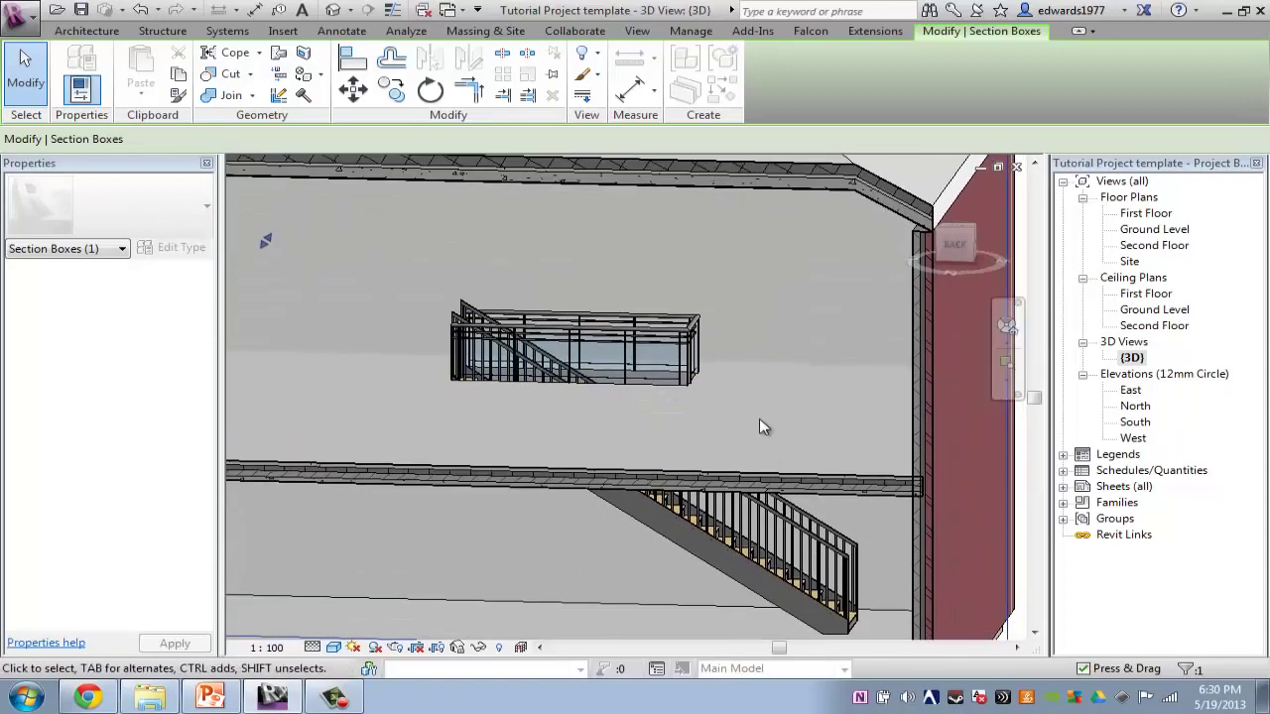
click(769, 566)
key(Escape)
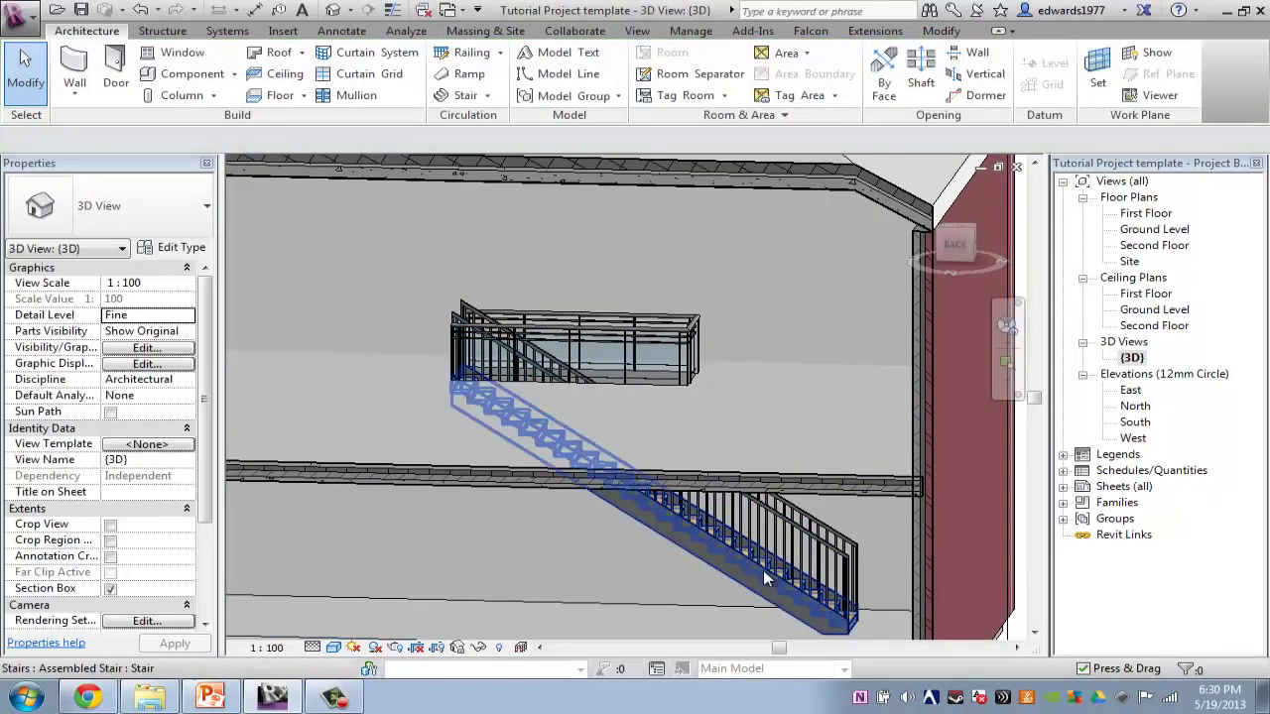
click(760, 574)
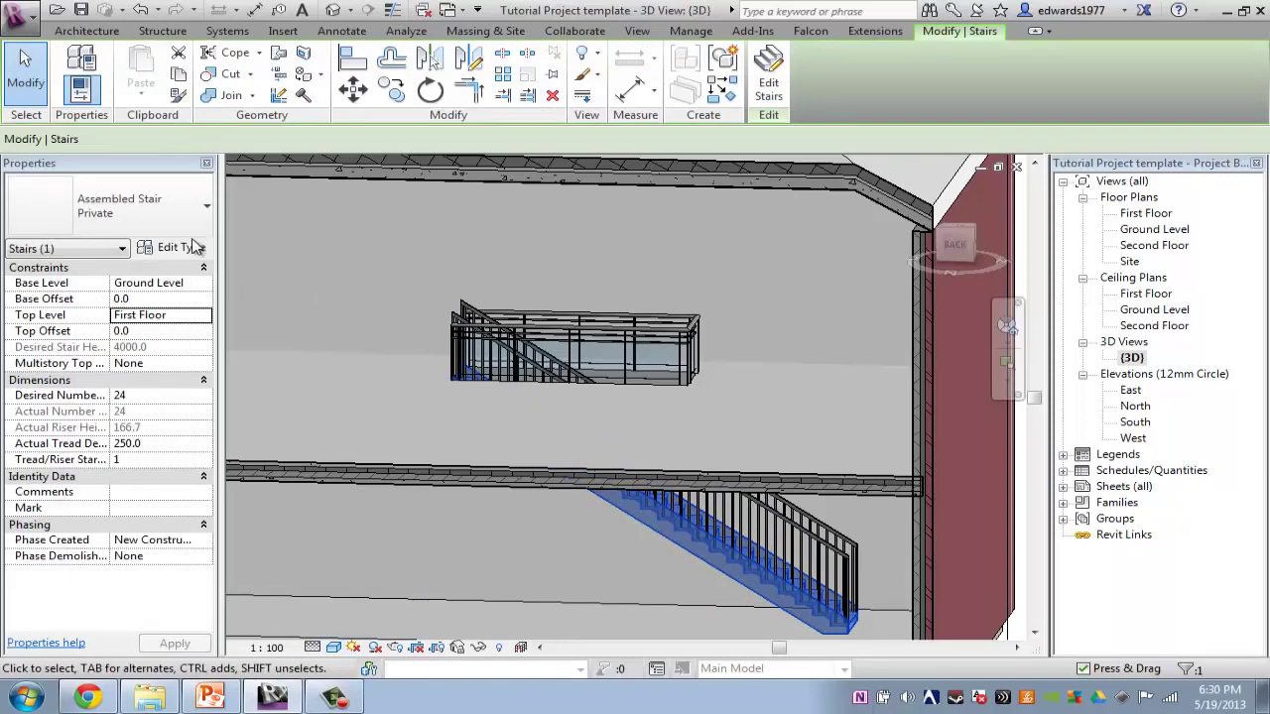
click(189, 207)
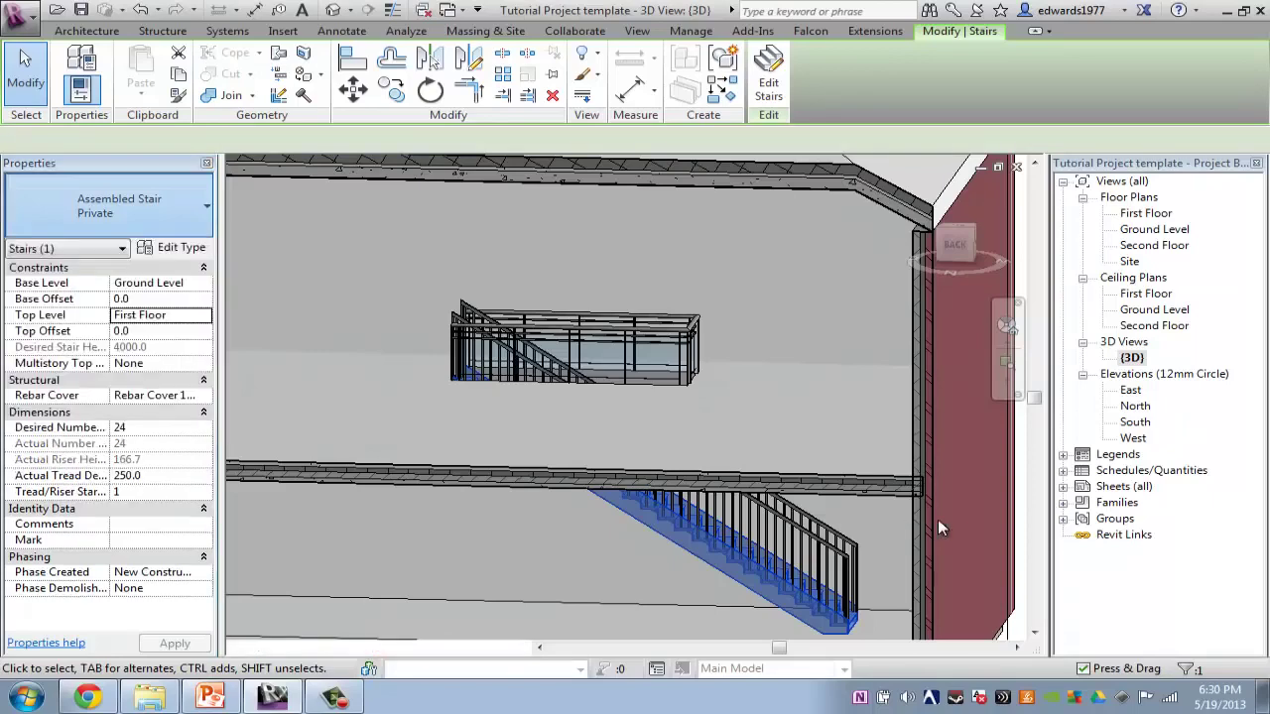
shift+middle_drag(938, 519, 780, 502)
click(978, 524)
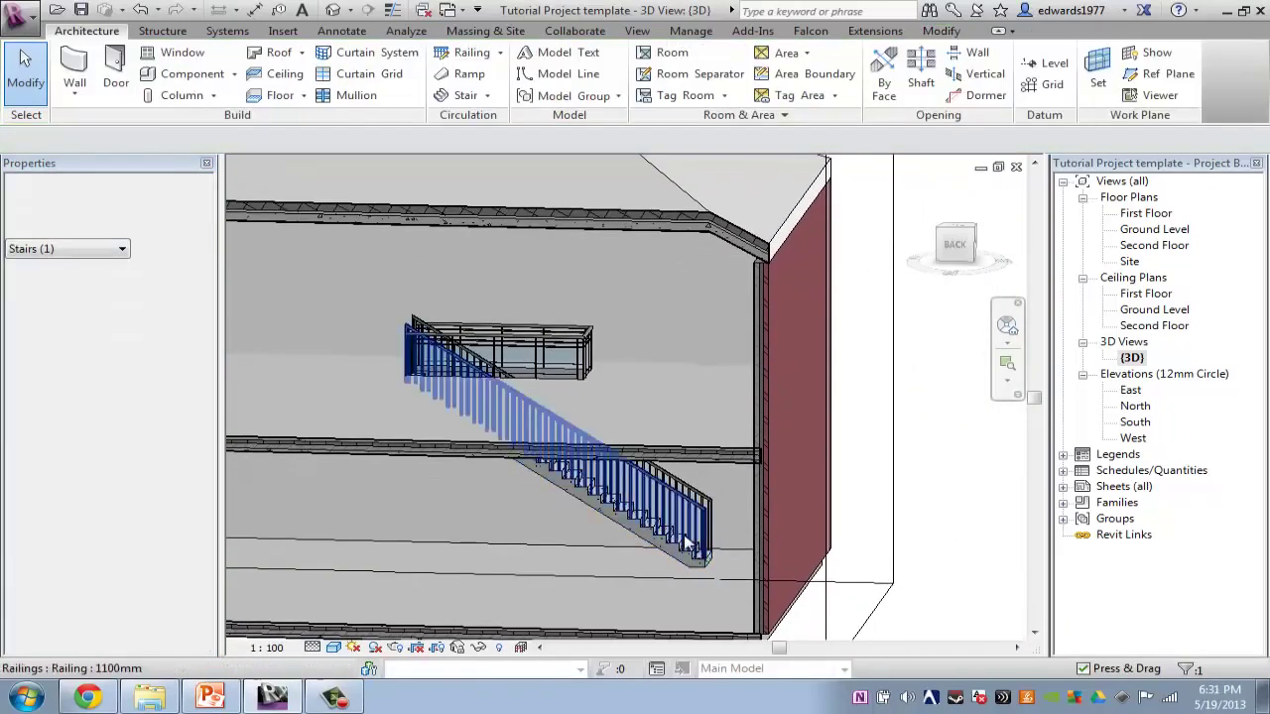
scroll(655, 539, up, 3)
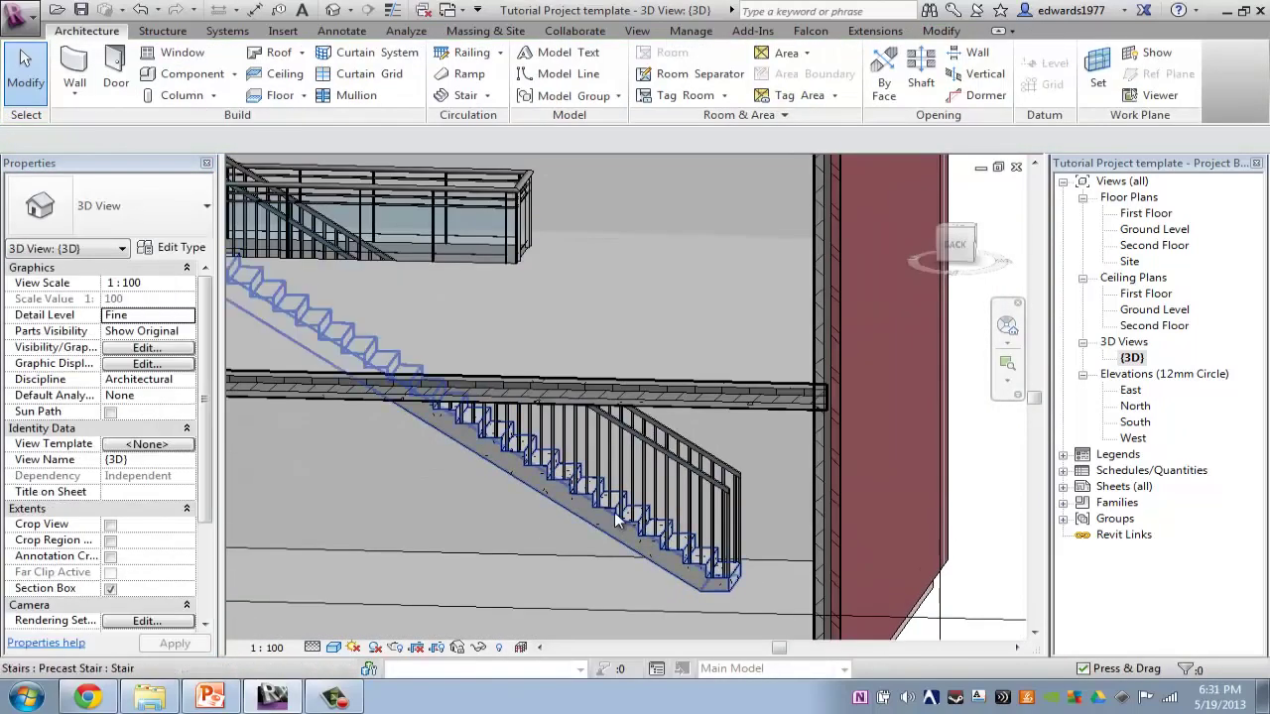
click(607, 526)
click(159, 205)
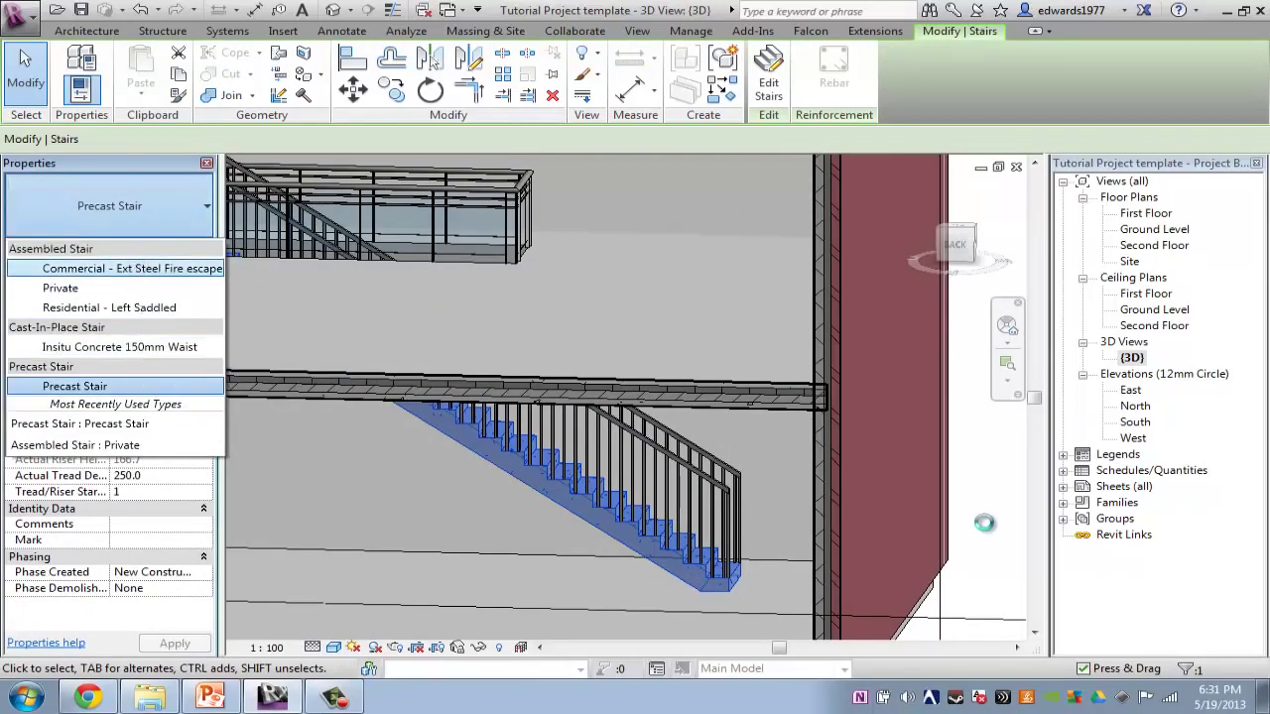
click(132, 268)
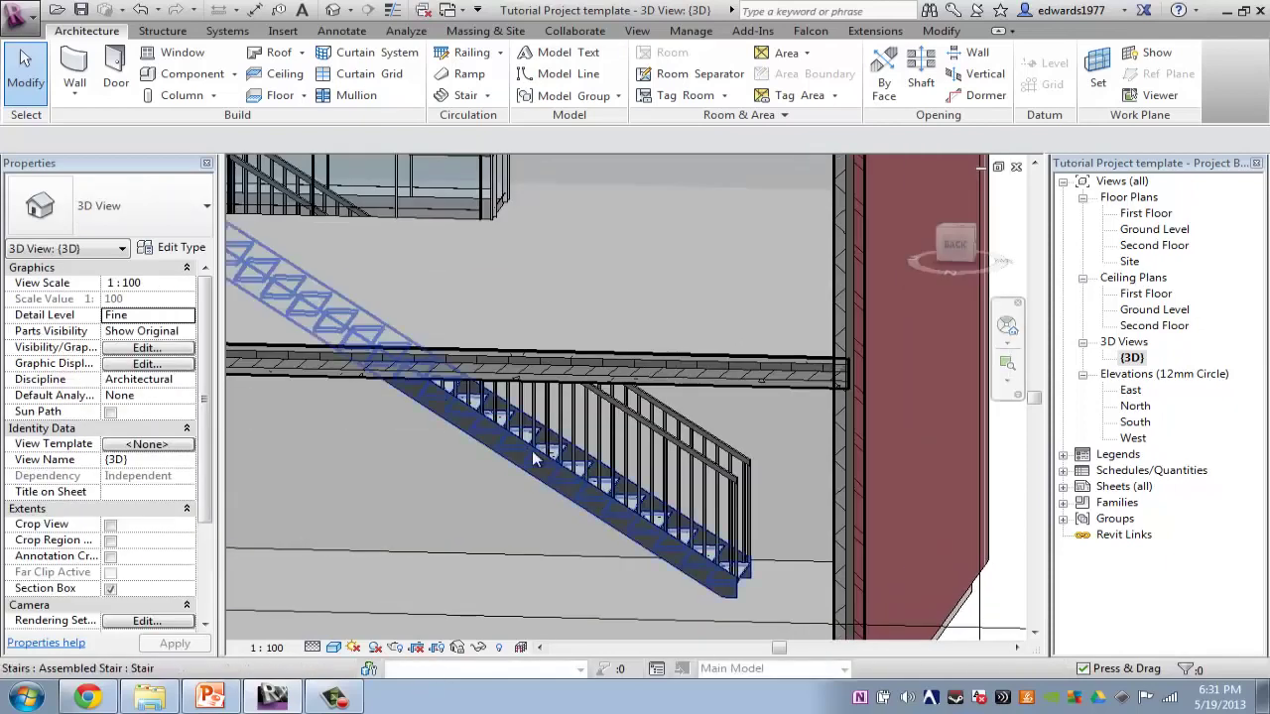
click(633, 513)
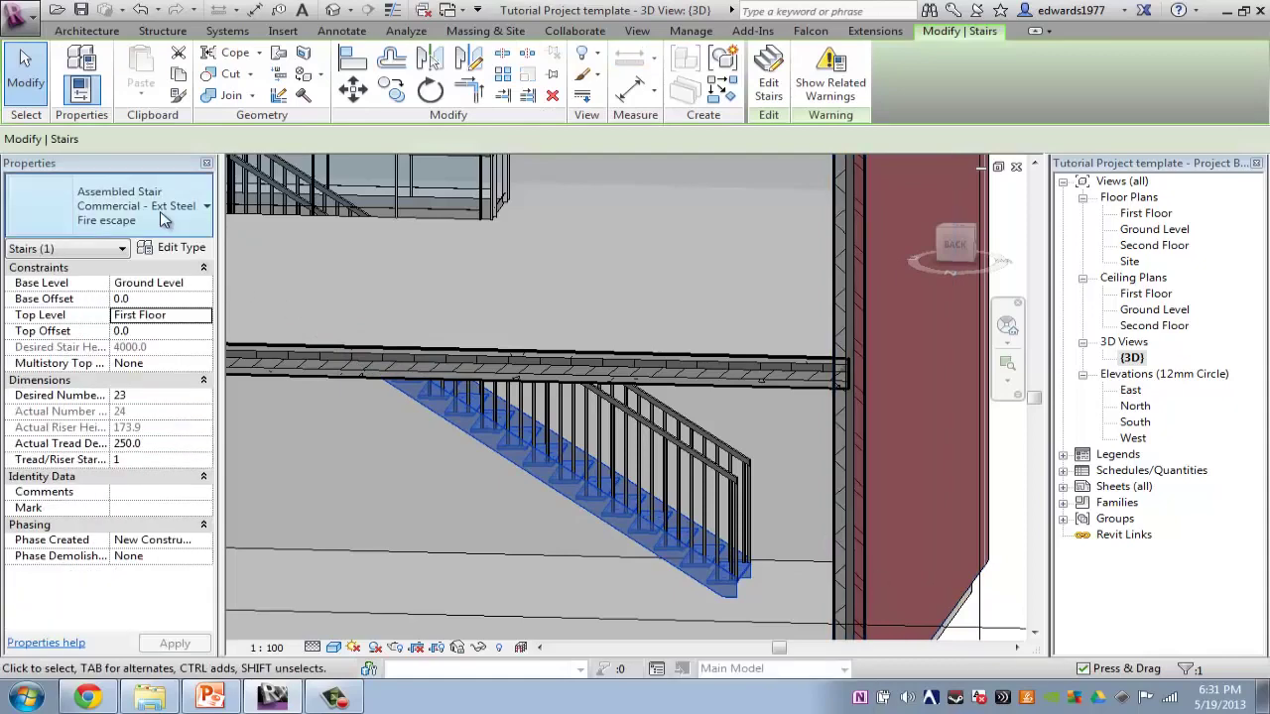
click(183, 220)
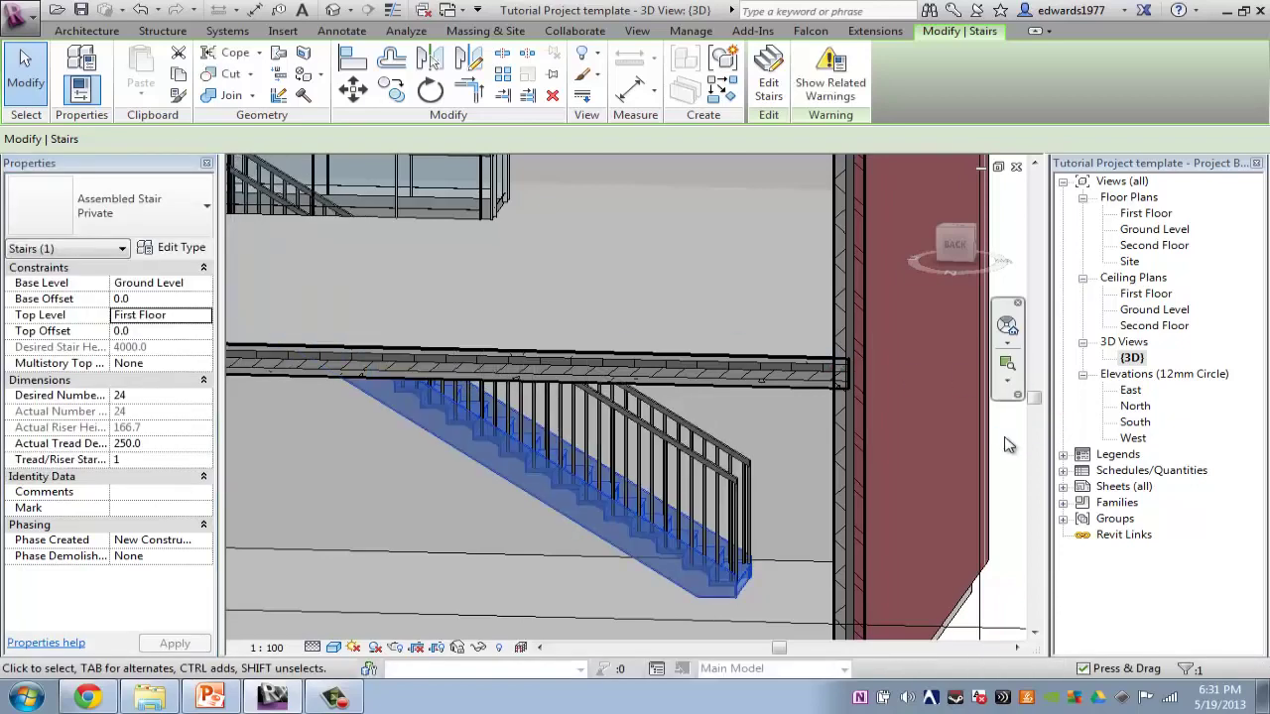
click(777, 513)
scroll(466, 450, down, 2)
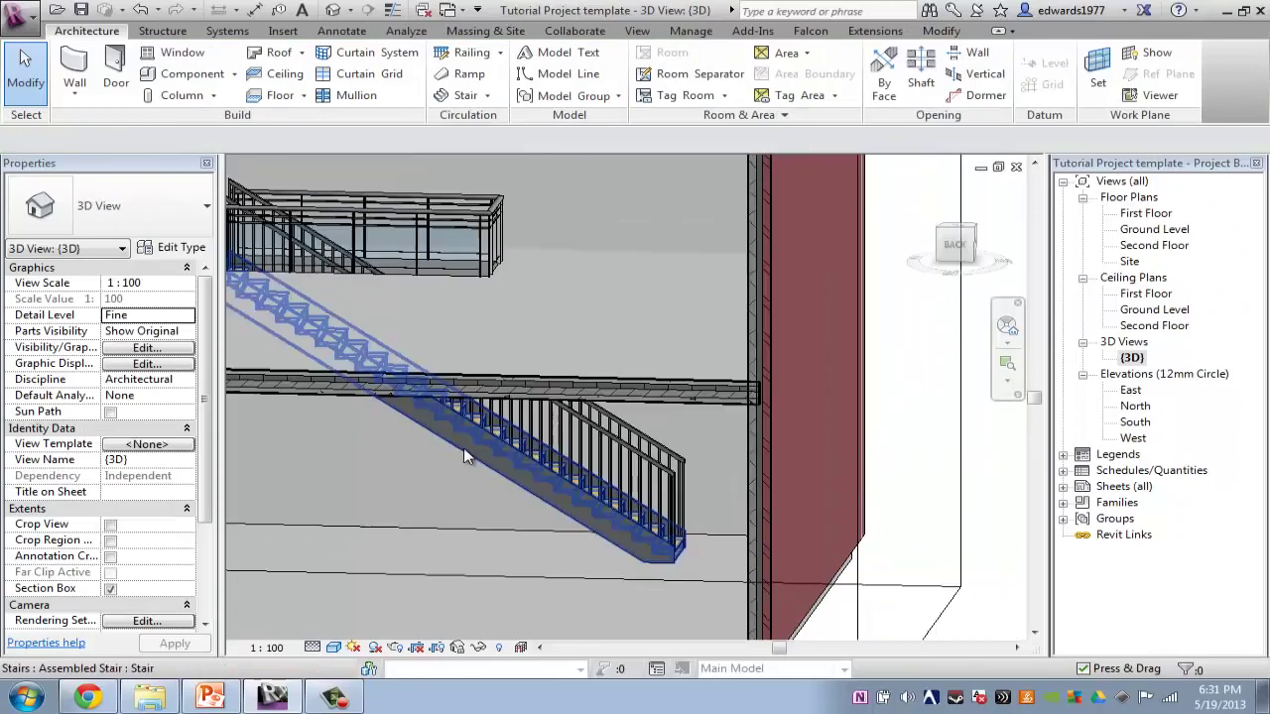
click(606, 508)
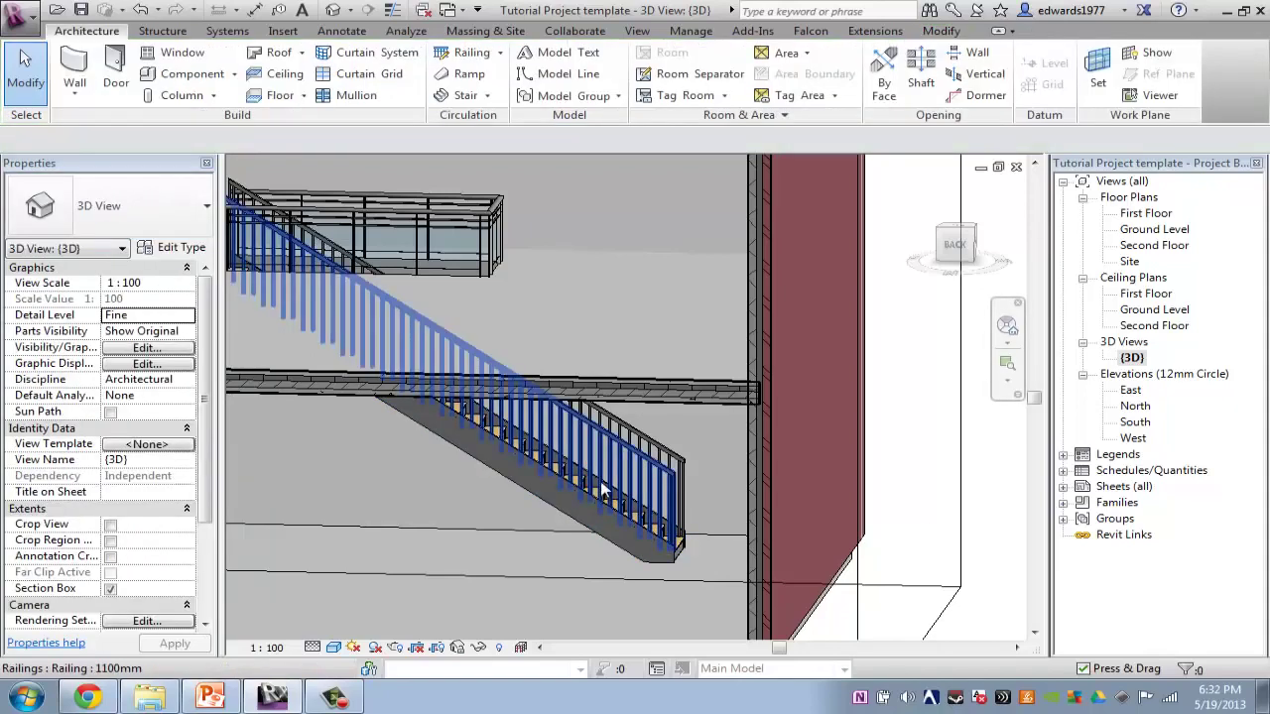
- Switch the stair's railing to Glass Panel - Bottom Fill and orbit in for a close look
click(590, 444)
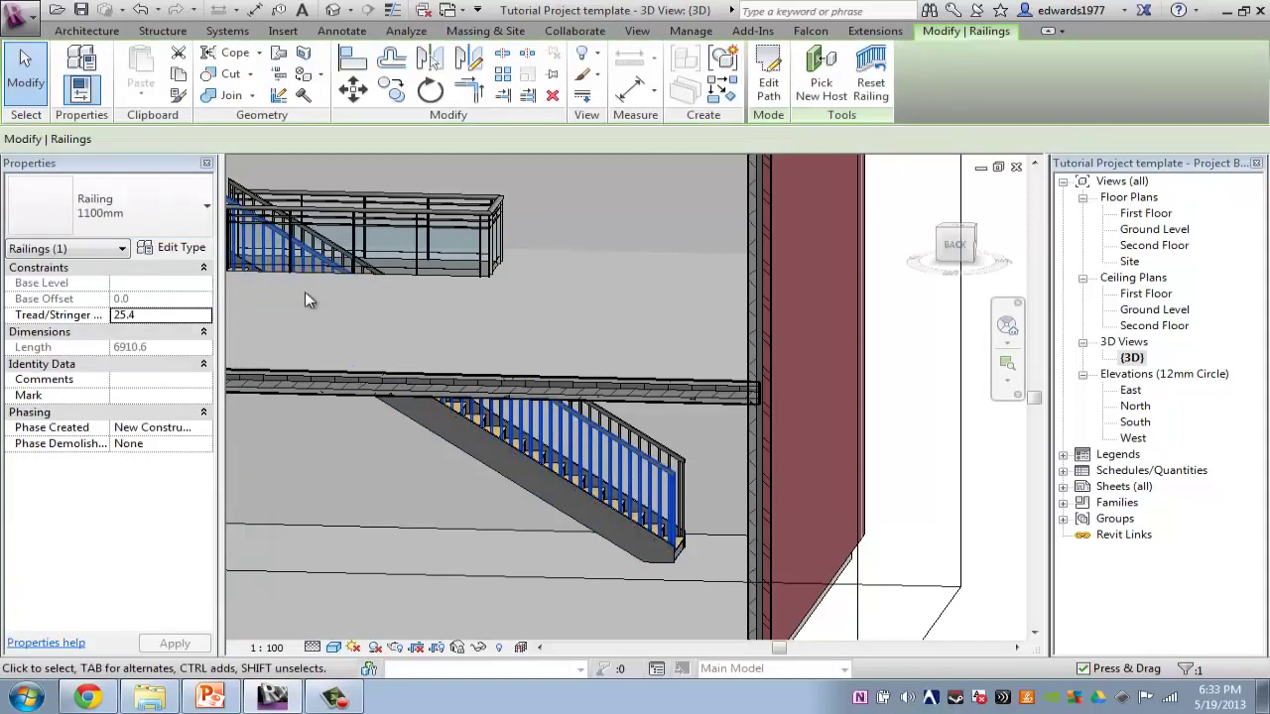
click(178, 208)
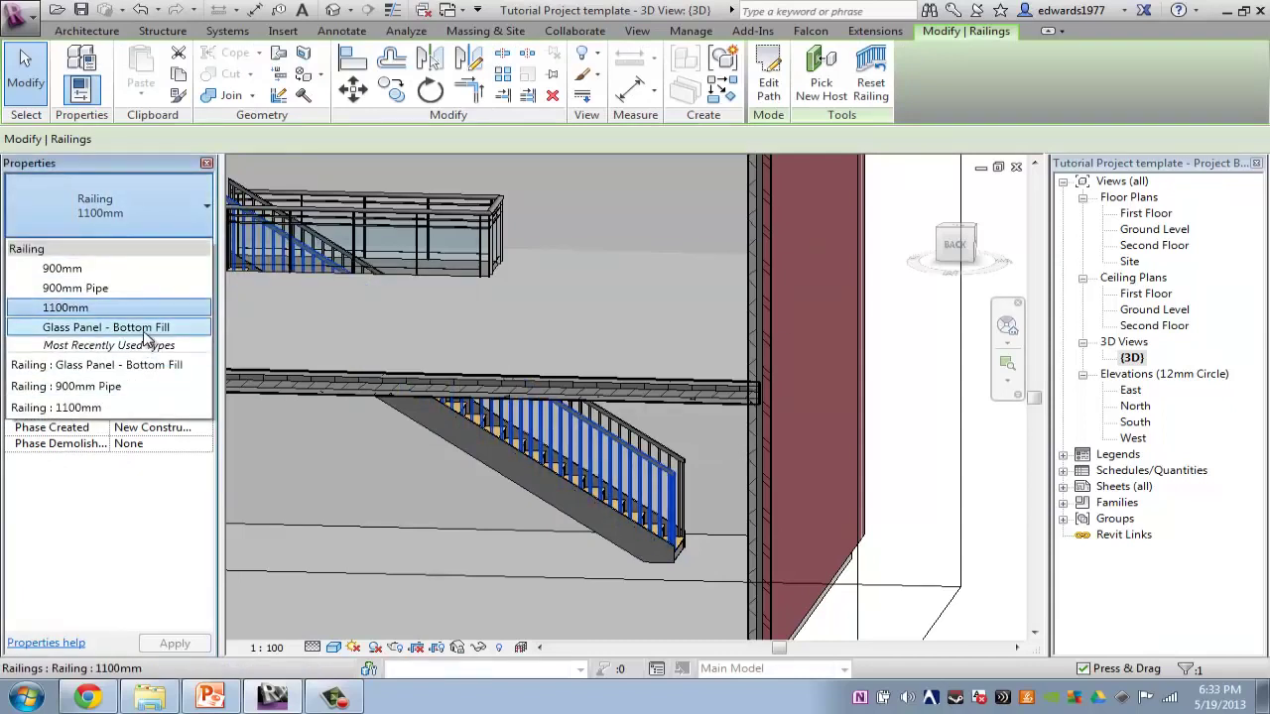
click(144, 328)
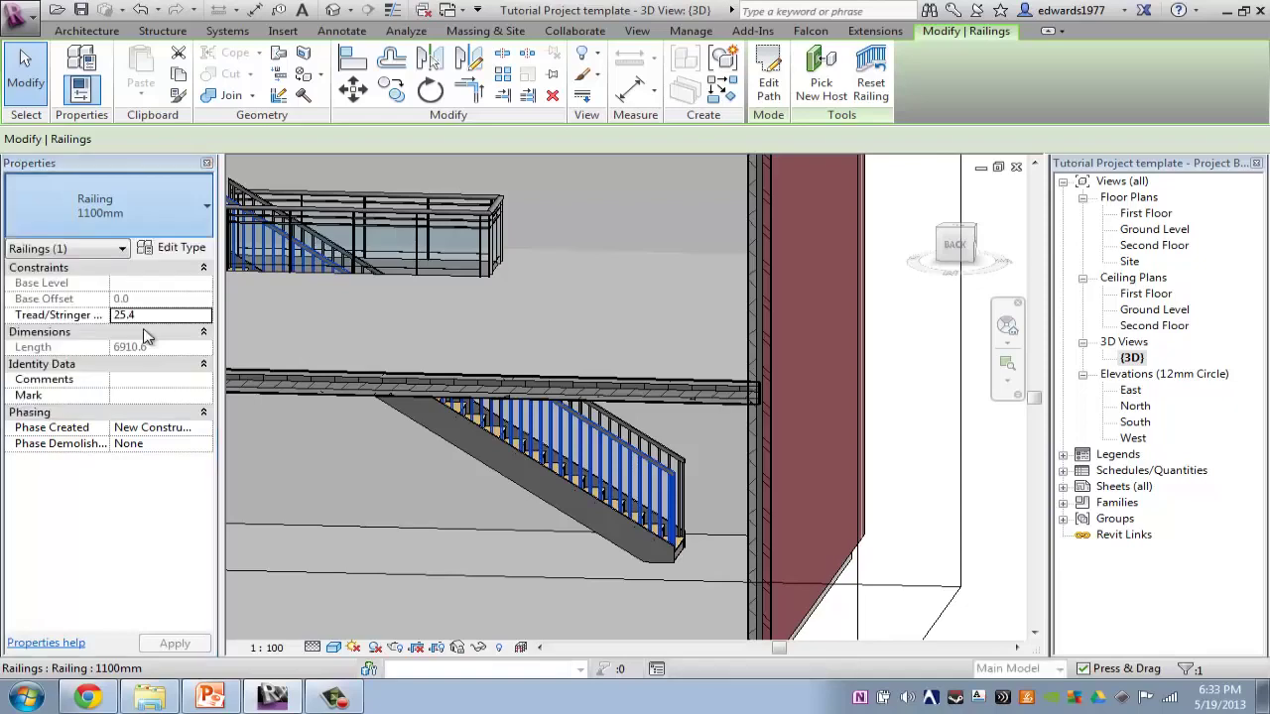
key(Escape)
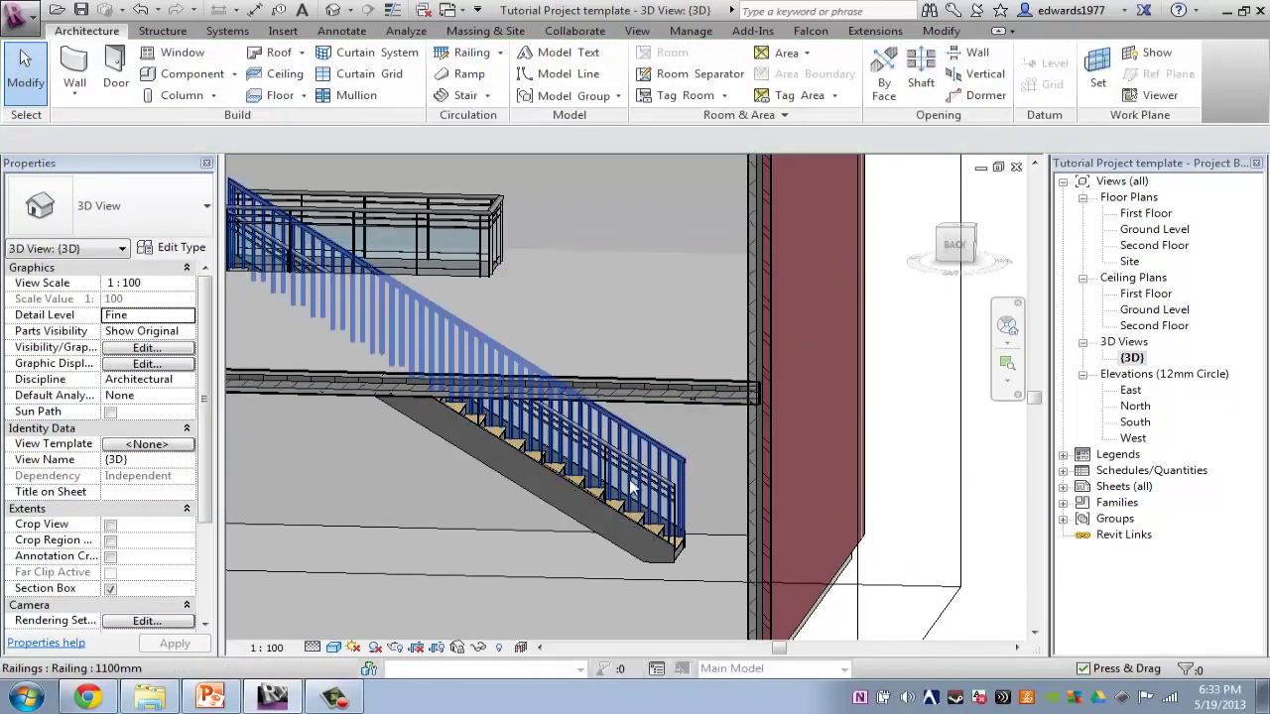
scroll(715, 451, up, 4)
shift+middle_drag(712, 435, 556, 467)
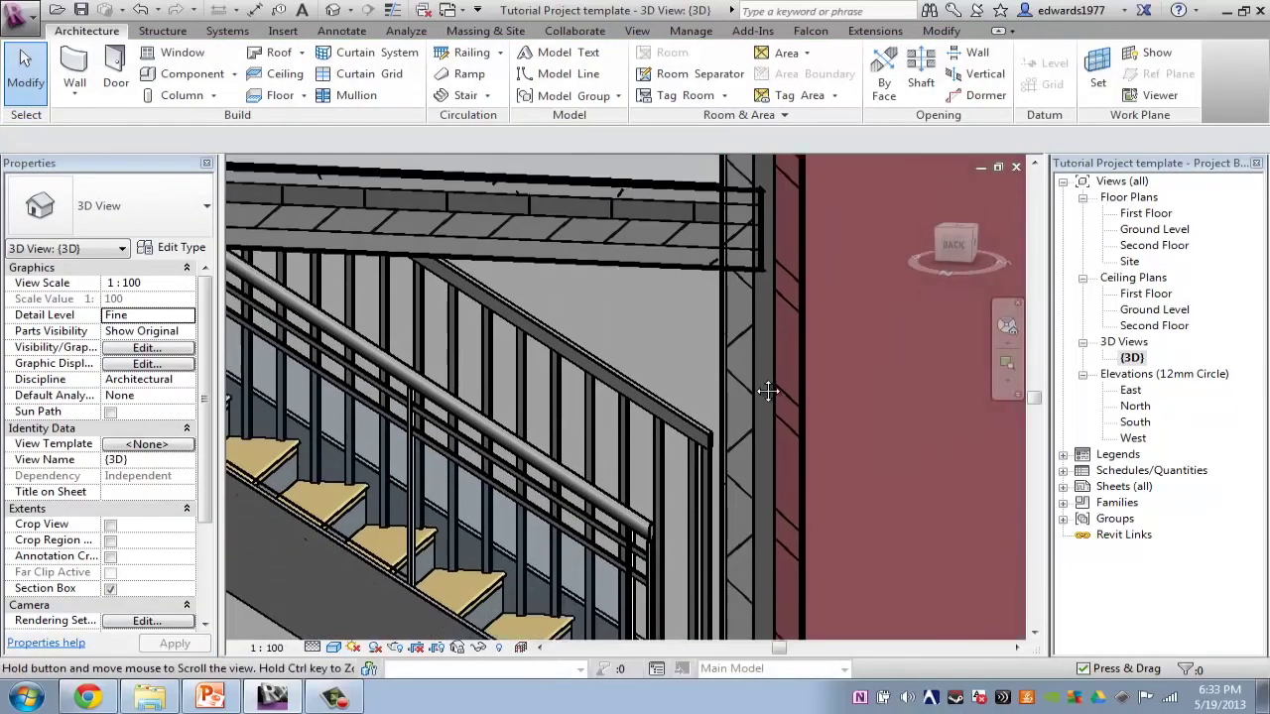
- Recheck the stair railing's type in the type list, then zoom out to the whole building
click(477, 327)
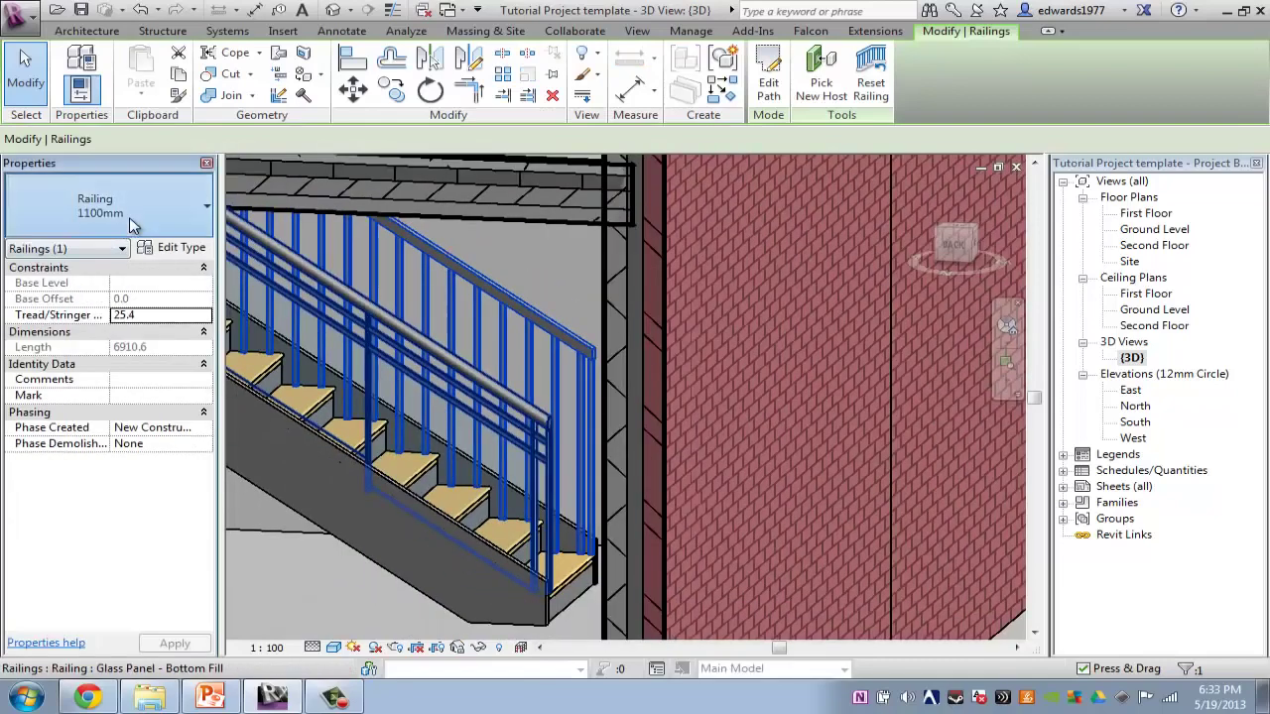
click(129, 213)
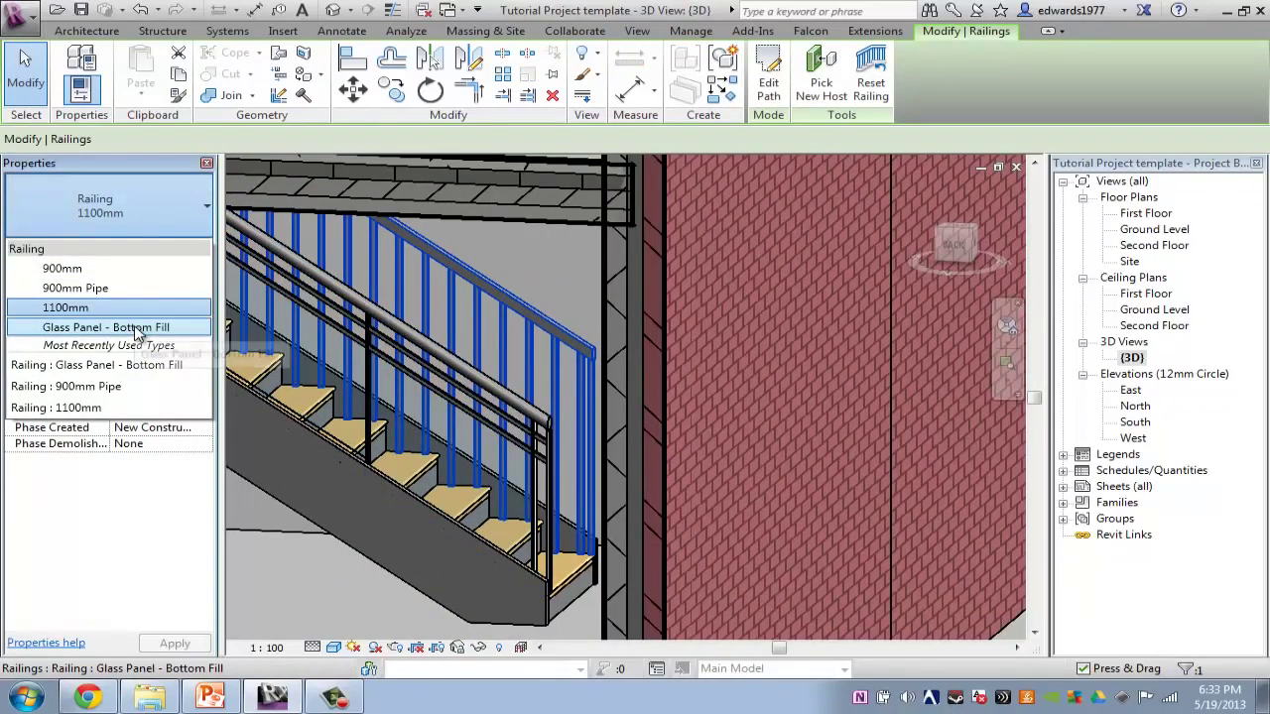
scroll(734, 369, down, 2)
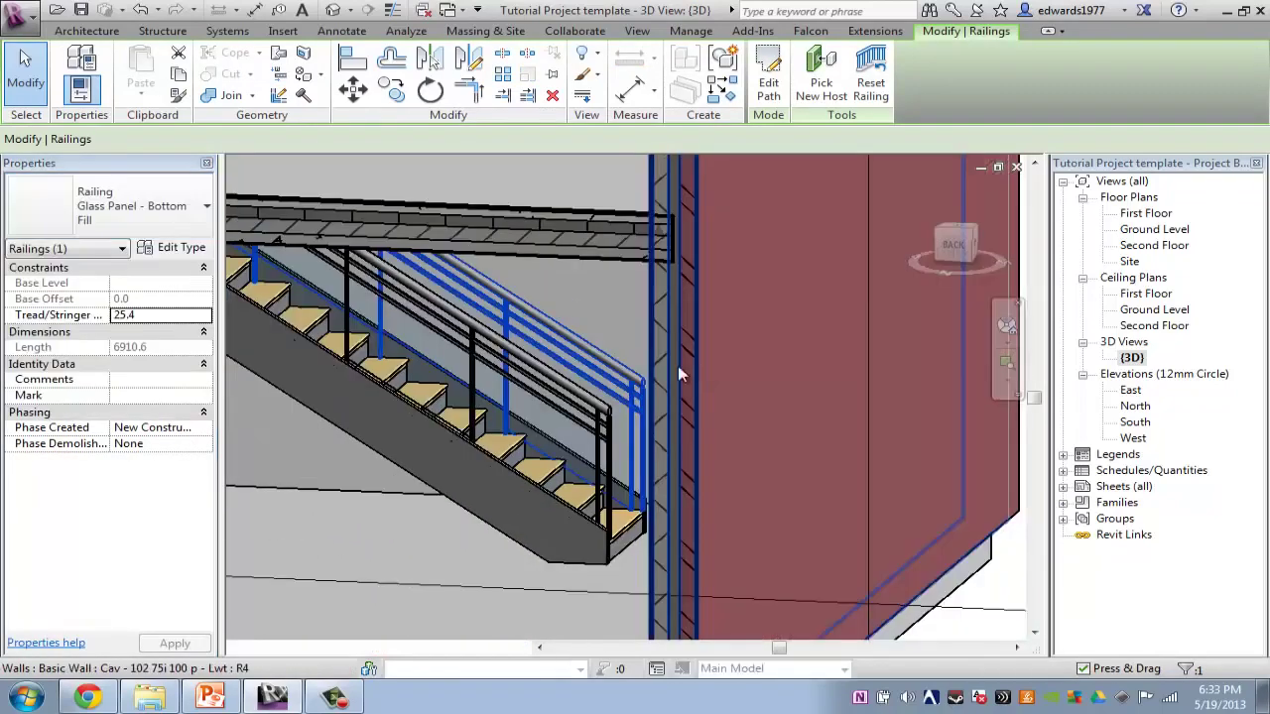
key(Escape)
scroll(463, 352, down, 3)
middle_drag(463, 353, 615, 377)
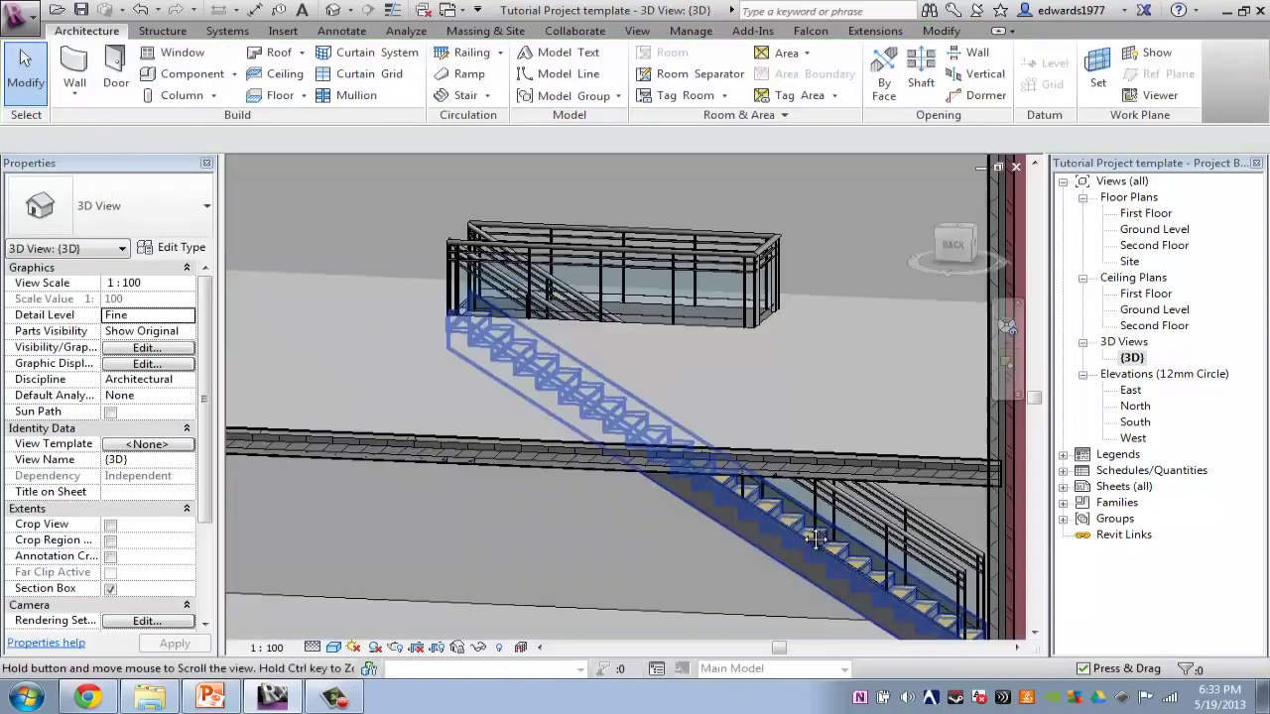
scroll(641, 357, down, 2)
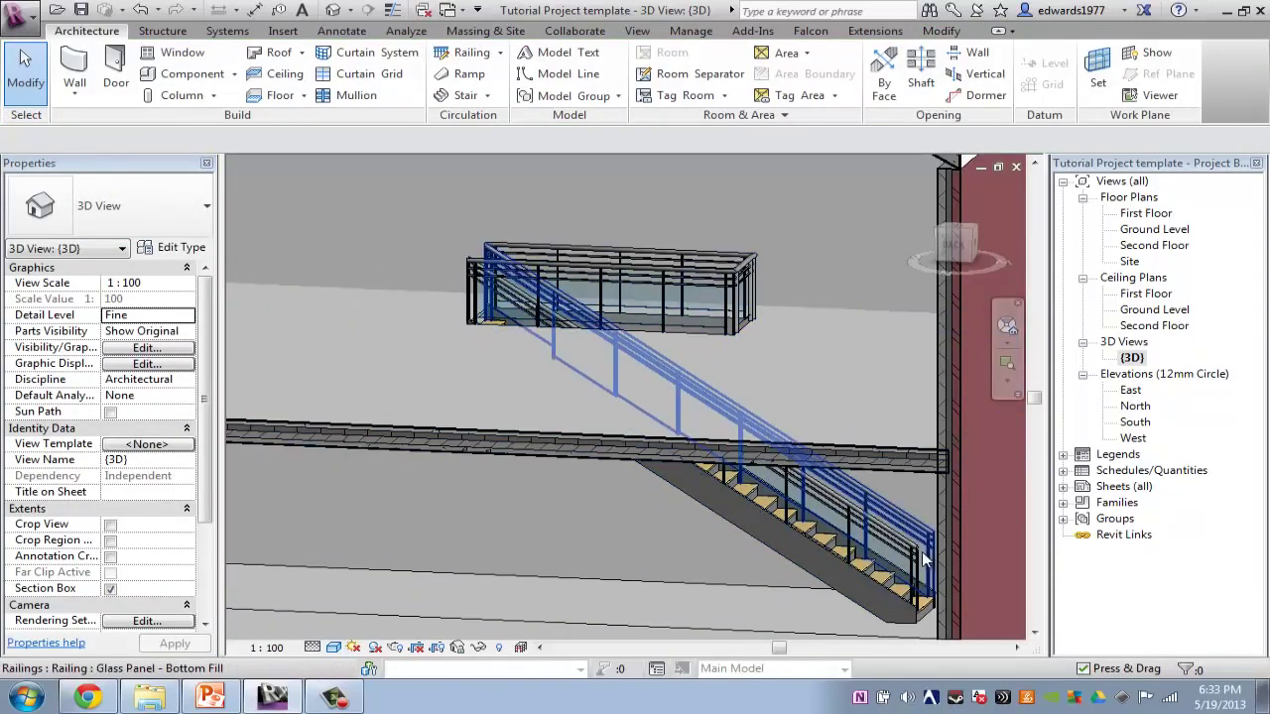
scroll(595, 397, down, 1)
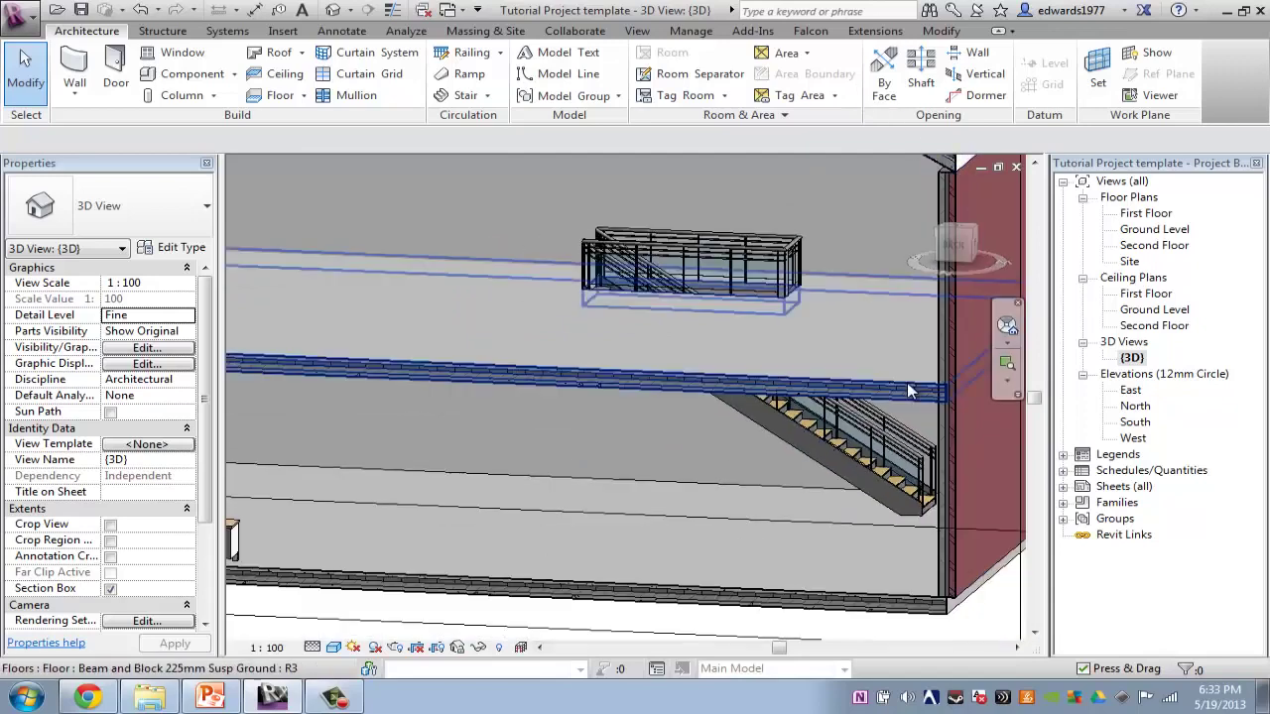
scroll(596, 426, down, 3)
middle_drag(595, 426, 763, 444)
scroll(763, 444, down, 1)
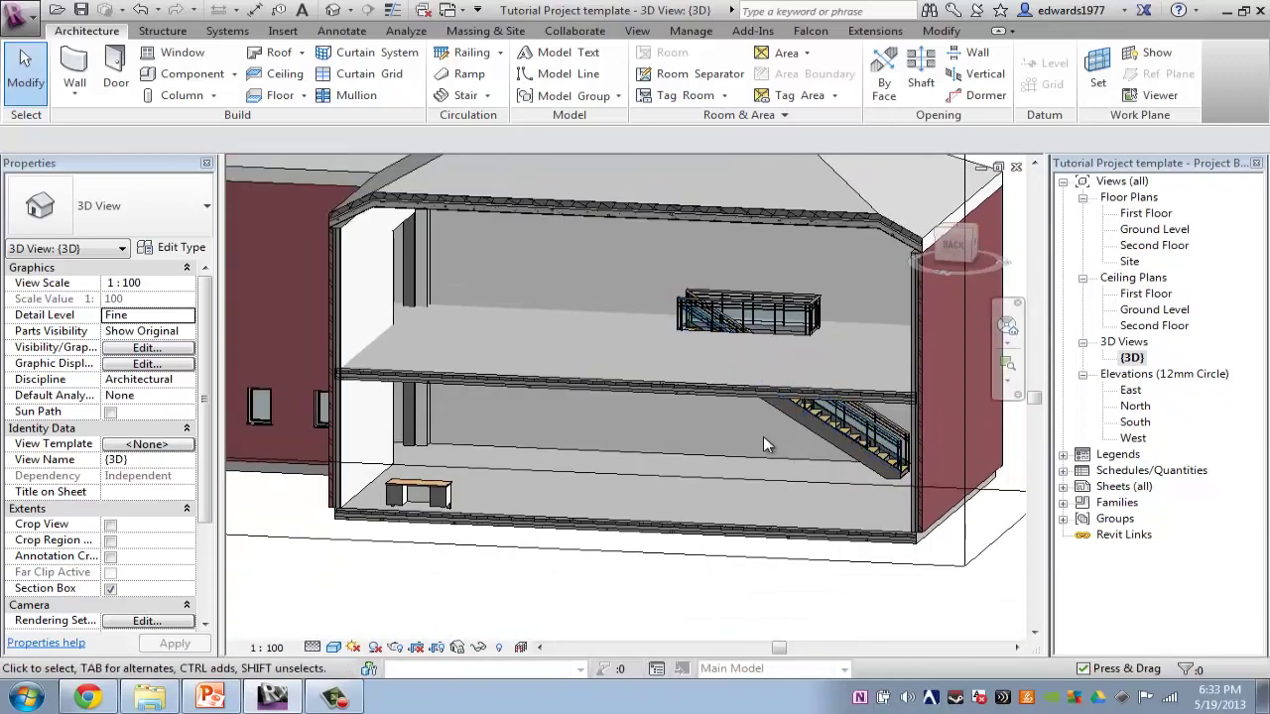